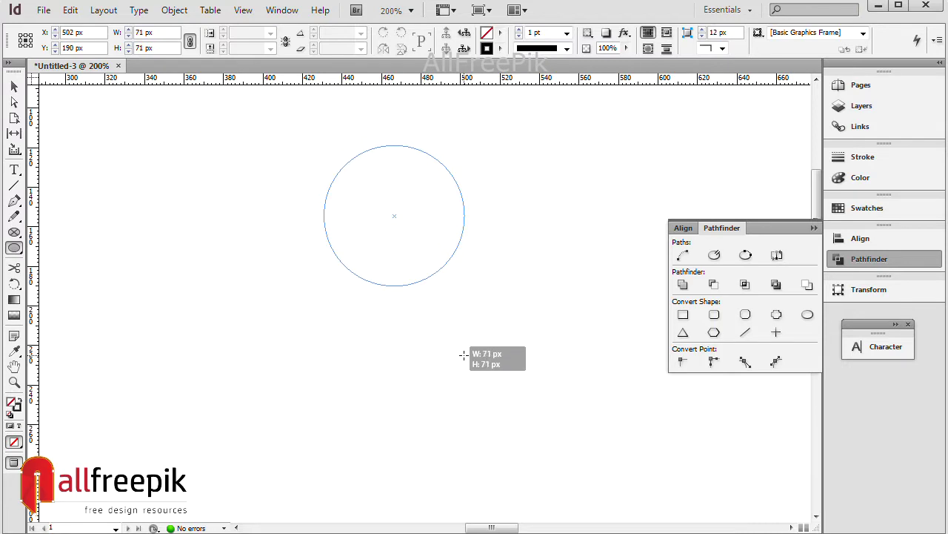
Duplicate the 84 px circle straight below the original, leaving a tall gap between the two circles.
{"action": "left_click", "coordinate": [17, 87]}
{"action": "left_click_drag", "start_coordinate": [413, 277], "coordinate": [346, 229]}
{"action": "key", "text": "ctrl+minus"}
{"action": "left_click_drag", "start_coordinate": [400, 309], "coordinate": [247, 175]}
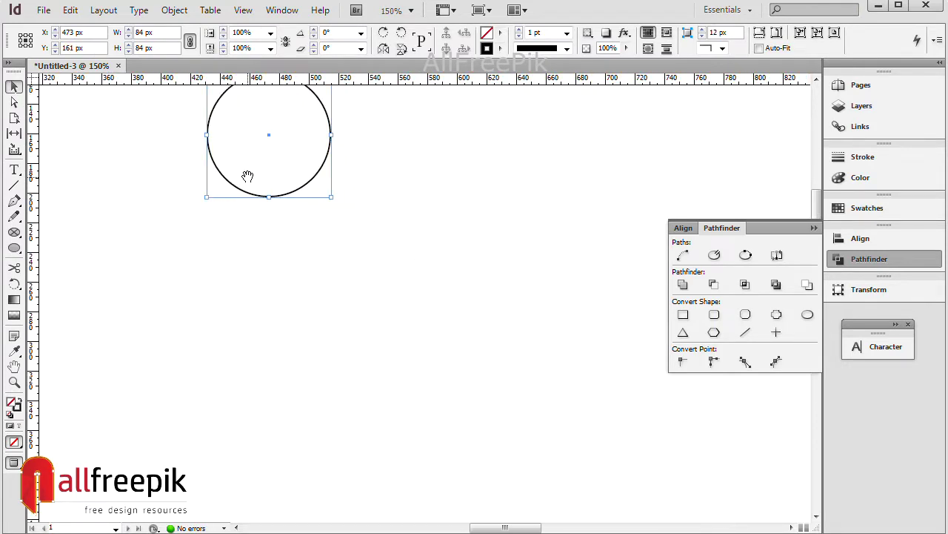
{"action": "left_click_drag", "start_coordinate": [318, 180], "coordinate": [271, 482]}
{"action": "left_click_drag", "start_coordinate": [398, 151], "coordinate": [163, 405]}
{"action": "left_click", "coordinate": [416, 325]}
Draw a tall ellipse about 105 × 175 px to the right of the two circles, touching both of them.
{"action": "left_click", "coordinate": [14, 248]}
{"action": "left_click_drag", "start_coordinate": [442, 152], "coordinate": [285, 407]}
{"action": "left_click", "coordinate": [16, 87]}
{"action": "left_click_drag", "start_coordinate": [363, 407], "coordinate": [363, 410]}
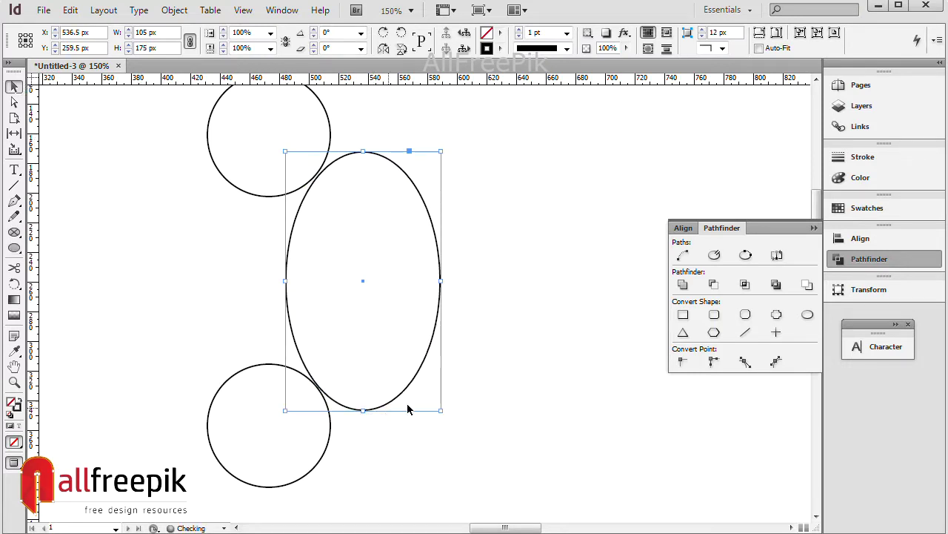
{"action": "left_click", "coordinate": [467, 410]}
{"action": "left_click", "coordinate": [411, 178]}
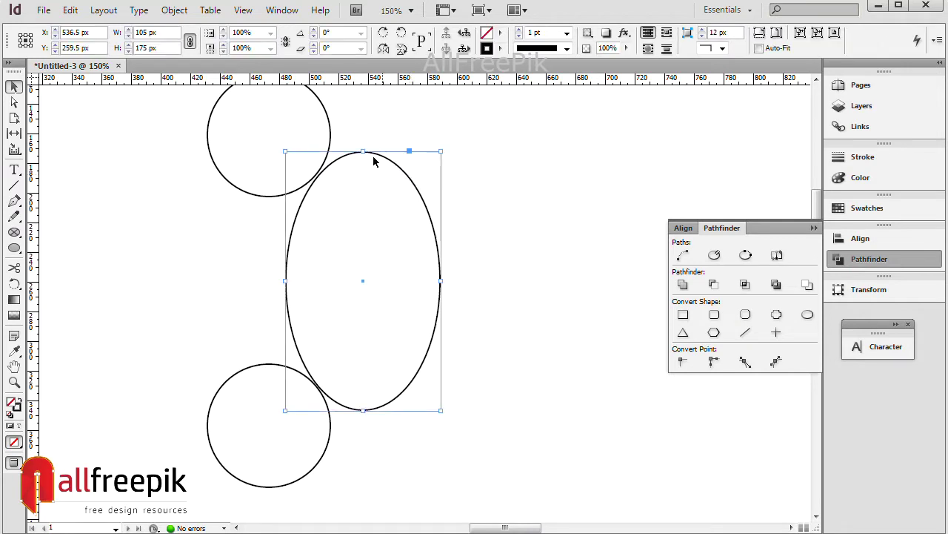
Stretch the ellipse to a height of 180 px so it just meets the upper and lower circles.
{"action": "left_click_drag", "start_coordinate": [364, 151], "coordinate": [366, 148]}
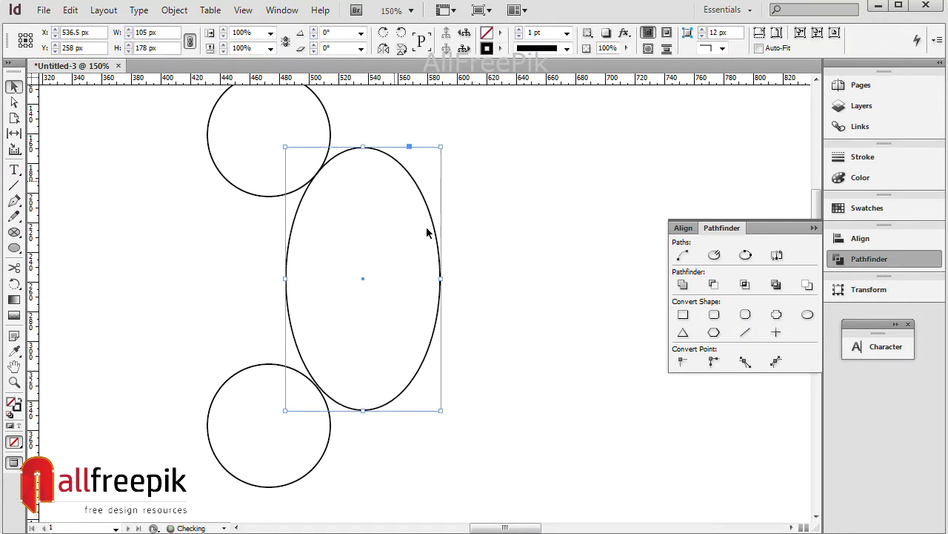
{"action": "left_click", "coordinate": [437, 254]}
{"action": "left_click", "coordinate": [363, 411]}
{"action": "left_click_drag", "start_coordinate": [364, 410], "coordinate": [369, 417]}
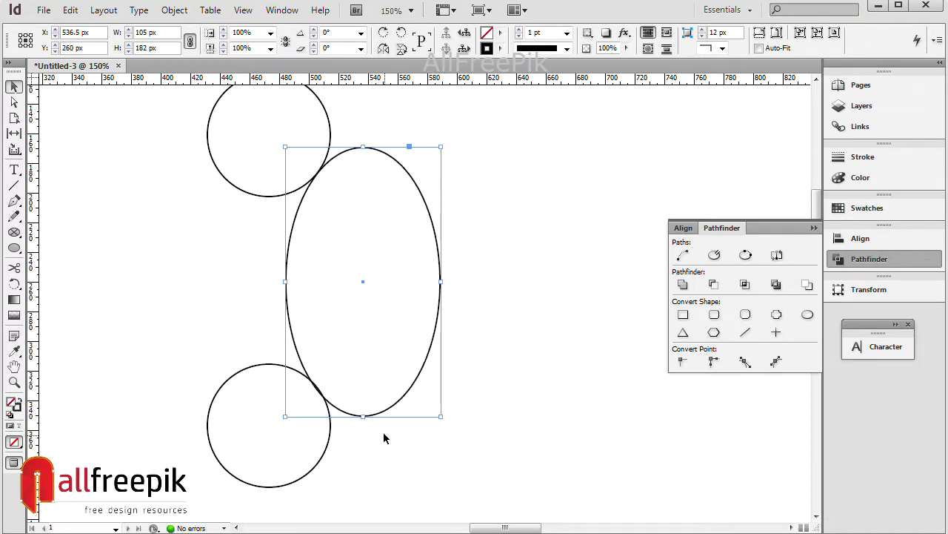
{"action": "left_click_drag", "start_coordinate": [473, 493], "coordinate": [488, 520]}
{"action": "left_click_drag", "start_coordinate": [438, 238], "coordinate": [437, 235]}
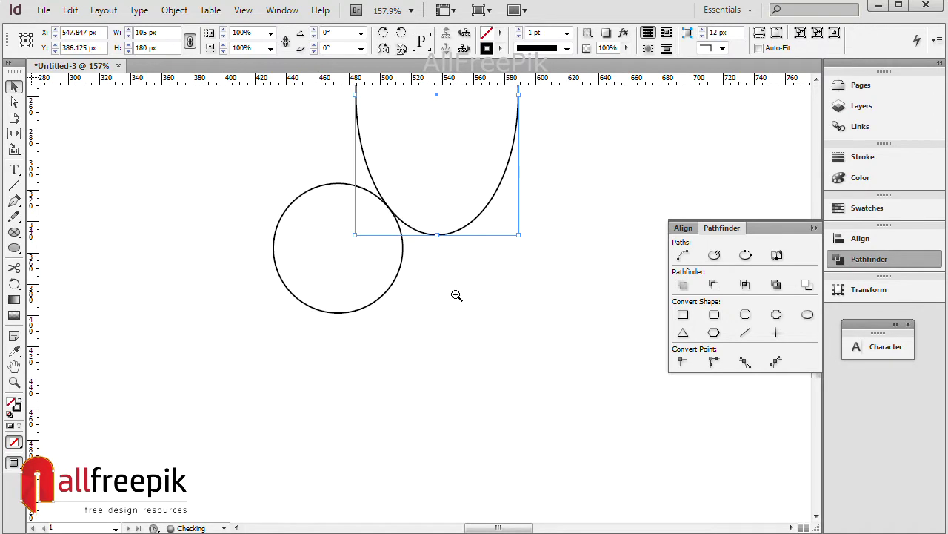
Copy the tall ellipse and paste the duplicate in place.
{"action": "left_click", "coordinate": [456, 295], "text": "ctrl+alt"}
{"action": "left_click_drag", "start_coordinate": [514, 163], "coordinate": [403, 284]}
{"action": "left_click", "coordinate": [69, 11]}
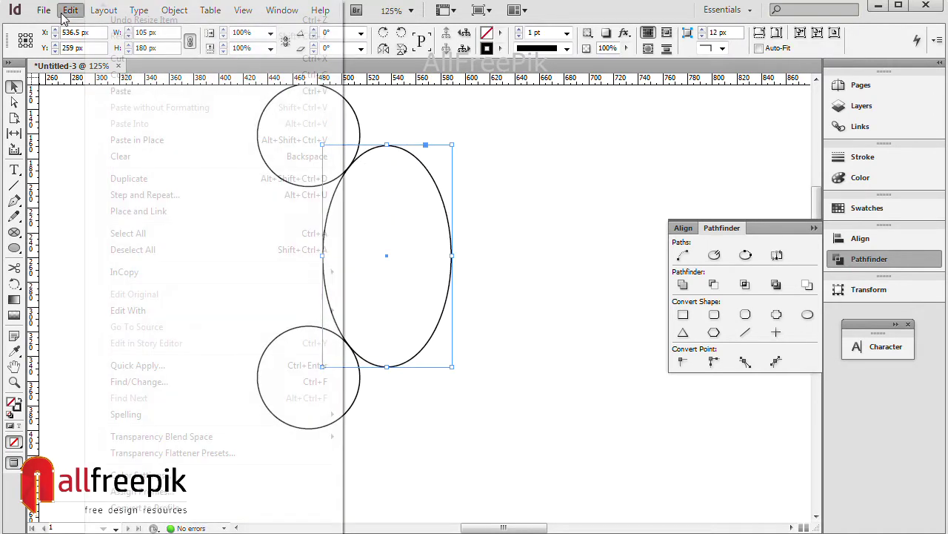
{"action": "left_click", "coordinate": [107, 74]}
{"action": "left_click", "coordinate": [72, 12]}
{"action": "left_click", "coordinate": [119, 142]}
Move the duplicate ellipse horizontally to X 409.5 px so it touches both circles from the left, mirroring the original.
{"action": "left_click_drag", "start_coordinate": [435, 179], "coordinate": [250, 178]}
{"action": "key", "text": "Right"}
{"action": "key", "text": "Right"}
{"action": "key", "text": "Right"}
{"action": "key", "text": "Right"}
{"action": "key", "text": "Right"}
{"action": "key", "text": "Right"}
{"action": "key", "text": "Right"}
{"action": "key", "text": "Right"}
{"action": "key", "text": "Right"}
{"action": "key", "text": "Right"}
{"action": "key", "text": "Right"}
{"action": "key", "text": "Right"}
{"action": "key", "text": "Right"}
{"action": "key", "text": "Right"}
{"action": "key", "text": "Right"}
{"action": "key", "text": "Right"}
{"action": "key", "text": "Right"}
{"action": "key", "text": "Right"}
{"action": "key", "text": "Right"}
{"action": "key", "text": "Right"}
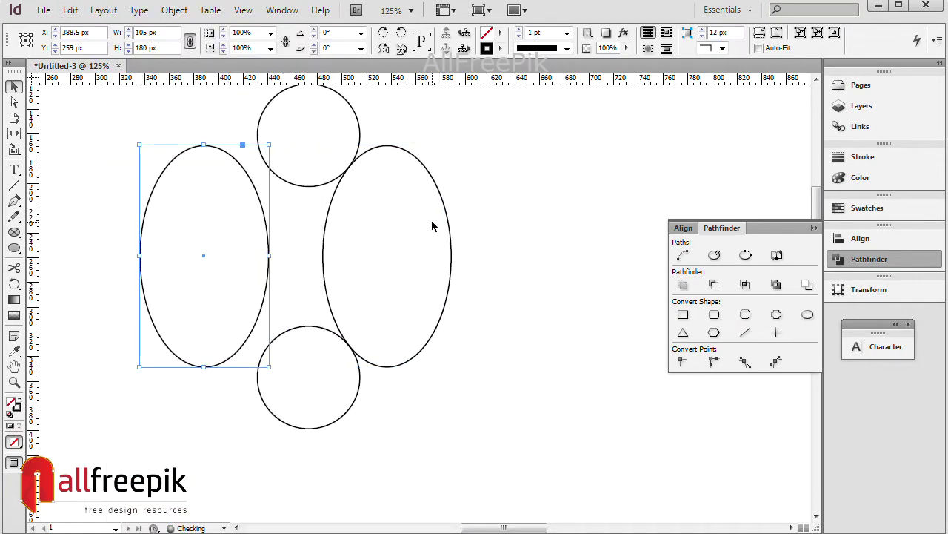
{"action": "key", "text": "Left"}
{"action": "key", "text": "Left"}
{"action": "key", "text": "Left"}
{"action": "key", "text": "Left"}
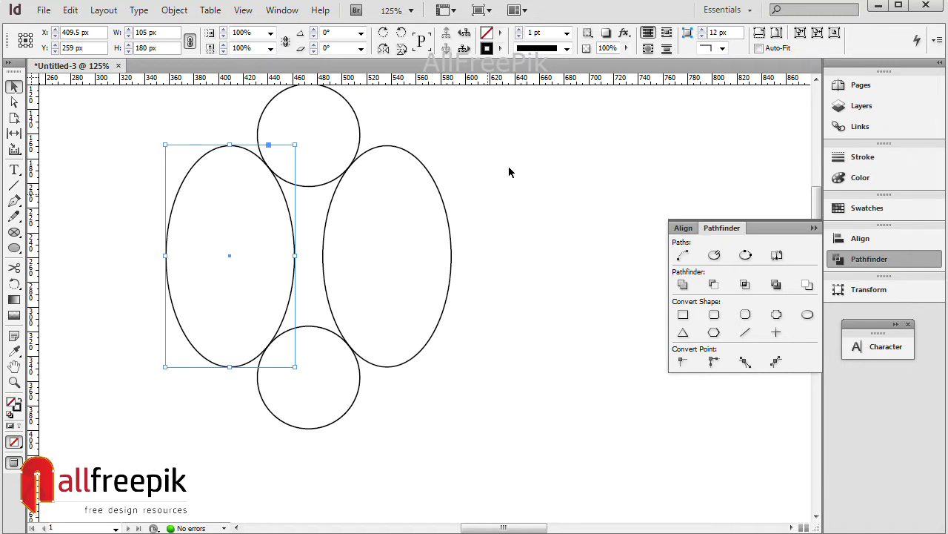
Swap fill and stroke on all four shapes to give them a solid black fill without an outline.
{"action": "left_click_drag", "start_coordinate": [540, 110], "coordinate": [184, 455]}
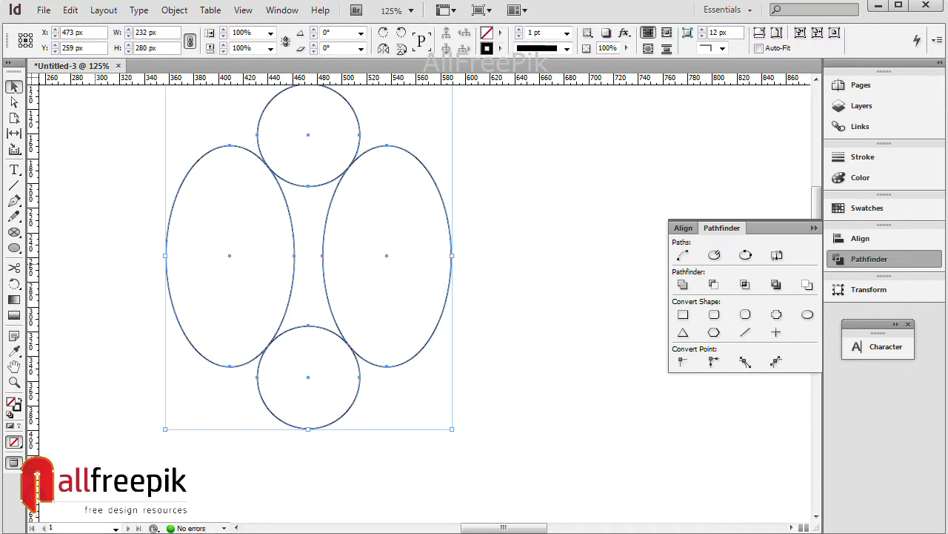
{"action": "left_click", "coordinate": [20, 400]}
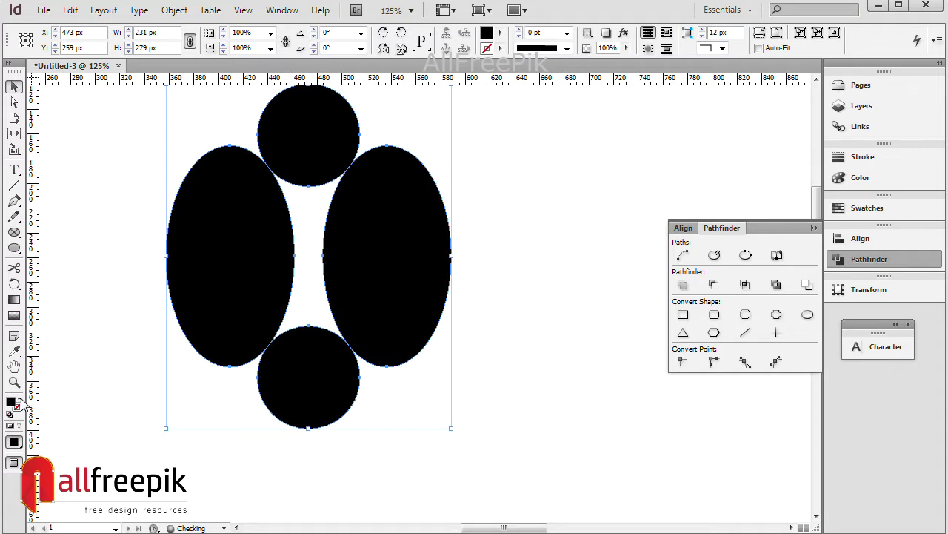
{"action": "left_click", "coordinate": [575, 293]}
Nudge the upper circle to Y 162 px and the lower circle to Y 356 px, slightly closer to the centre.
{"action": "left_click", "coordinate": [329, 144]}
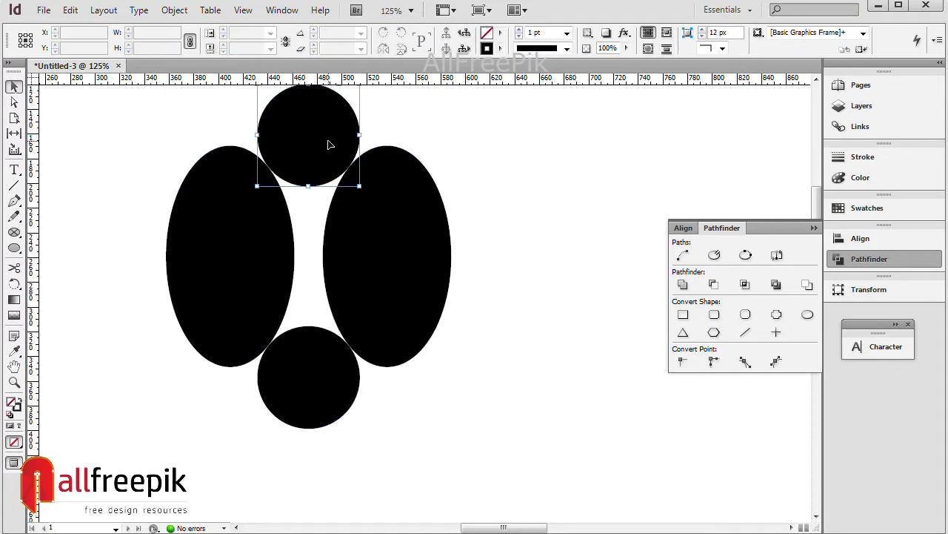
{"action": "left_click", "coordinate": [291, 397]}
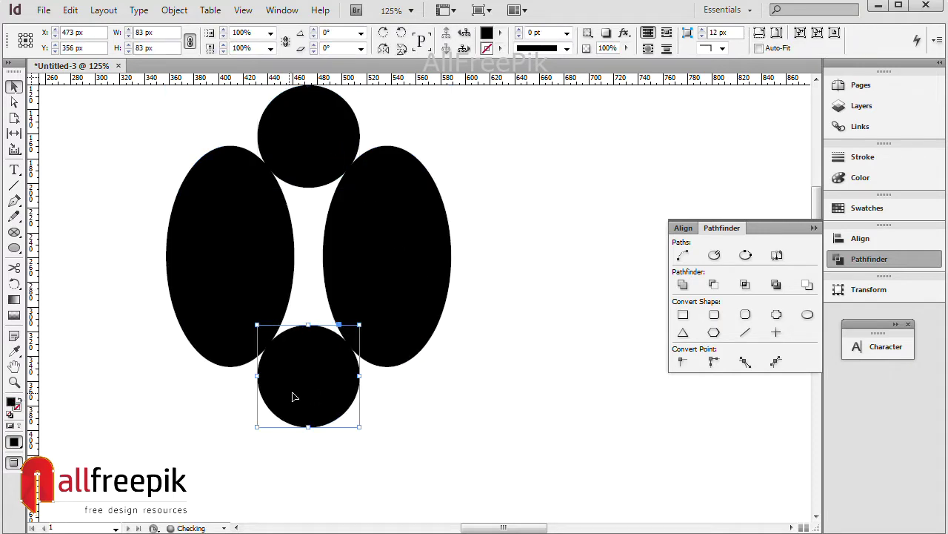
{"action": "left_click", "coordinate": [524, 385]}
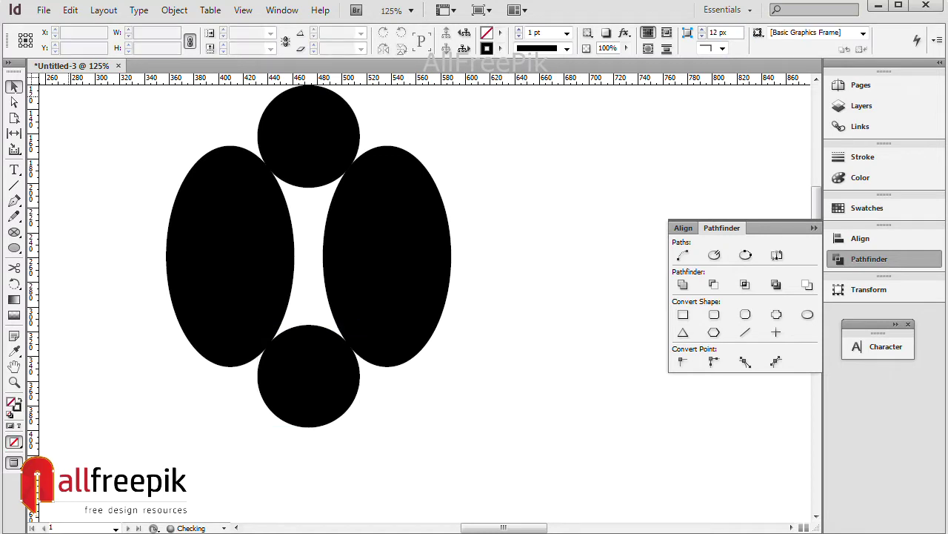
Draw a rectangle about 69 × 147 px across the gap between the four shapes and fill it black without a stroke.
{"action": "scroll", "coordinate": [30, 252], "scroll_direction": "up", "scroll_amount": 1}
{"action": "left_click", "coordinate": [14, 251]}
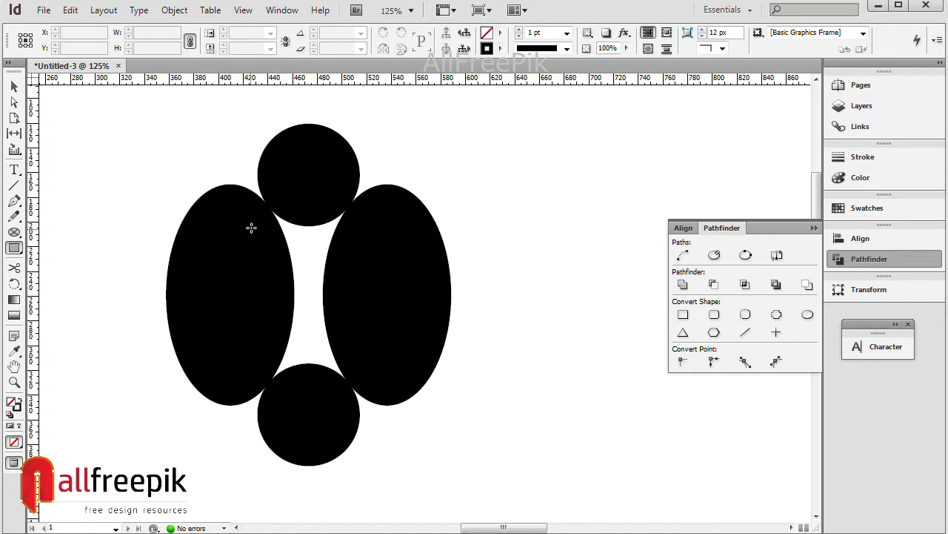
{"action": "left_click_drag", "start_coordinate": [265, 203], "coordinate": [351, 386]}
{"action": "left_click", "coordinate": [15, 87]}
{"action": "left_click", "coordinate": [20, 399]}
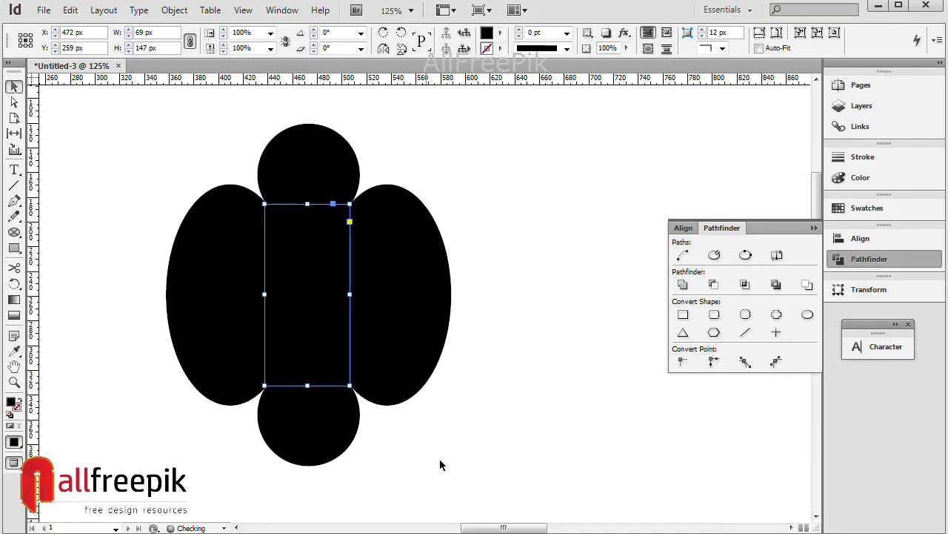
{"action": "left_click", "coordinate": [461, 484]}
Select the upper and lower circles together and copy them.
{"action": "scroll", "coordinate": [302, 128], "scroll_direction": "down", "scroll_amount": 1}
{"action": "left_click", "coordinate": [301, 128]}
{"action": "left_click", "coordinate": [309, 381], "text": "shift"}
{"action": "left_click", "coordinate": [70, 9]}
{"action": "left_click", "coordinate": [121, 77]}
Subtract the circles and ellipses from the front rectangle using Pathfinder Minus Back on all five shapes.
{"action": "left_click_drag", "start_coordinate": [503, 501], "coordinate": [138, 110]}
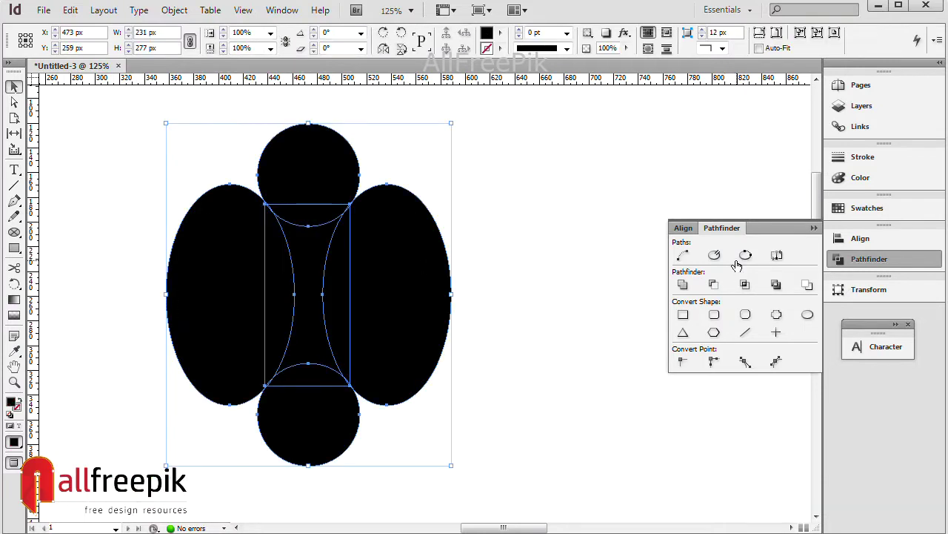
{"action": "left_click", "coordinate": [807, 287]}
{"action": "left_click", "coordinate": [303, 170]}
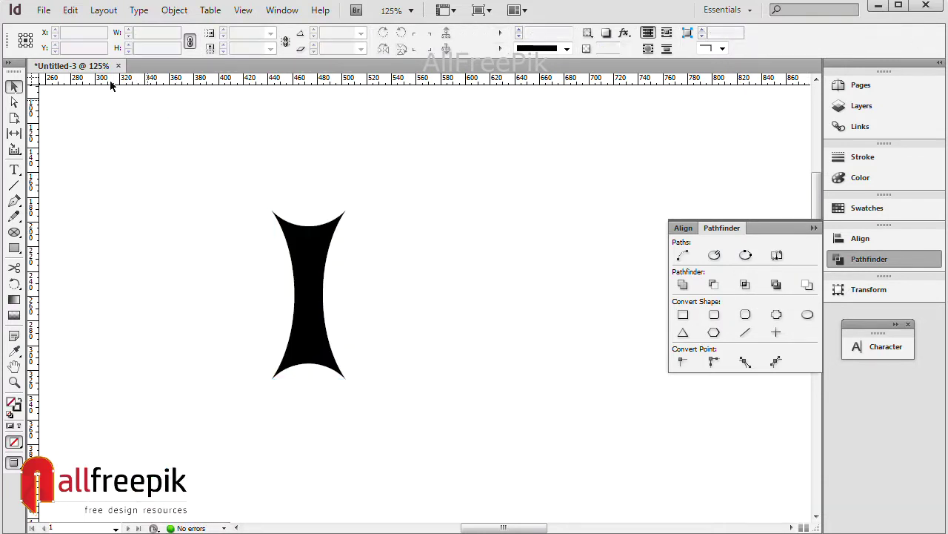
Paste the two copied circles in place at the ends of the curved connector.
{"action": "left_click", "coordinate": [71, 10]}
{"action": "left_click", "coordinate": [119, 139]}
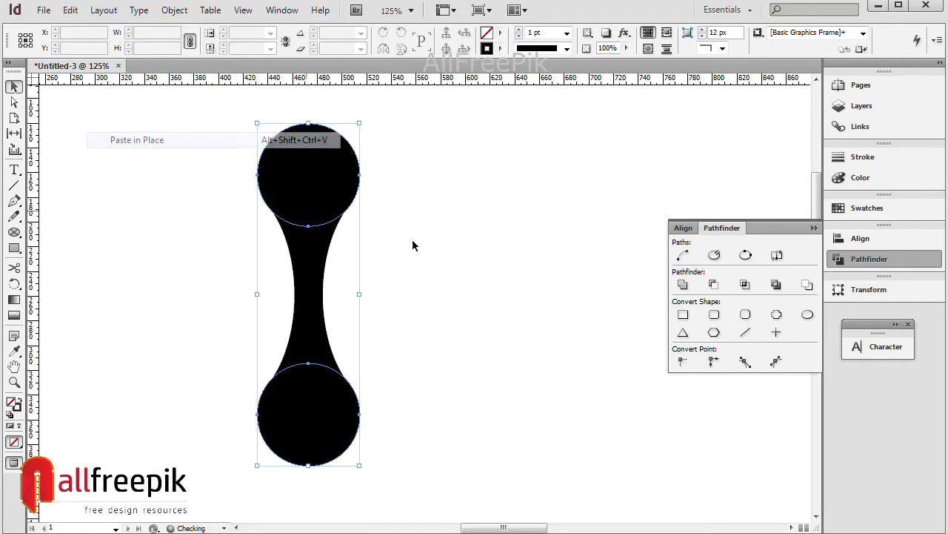
{"action": "left_click", "coordinate": [468, 246]}
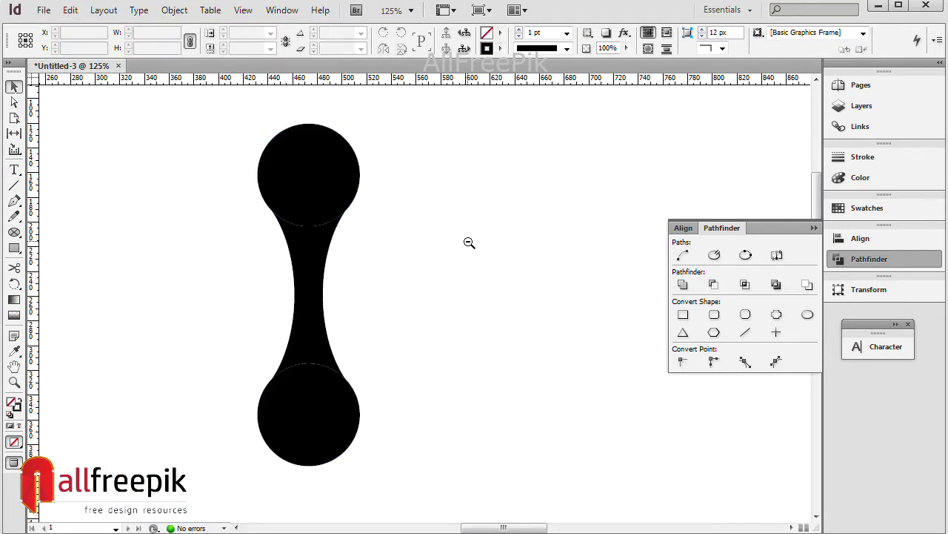
Place a spare copy of the upper circle level with it in the empty area on the page's right side.
{"action": "left_click", "coordinate": [469, 242], "text": "ctrl+alt"}
{"action": "left_click", "coordinate": [470, 243], "text": "ctrl+alt"}
{"action": "left_click_drag", "start_coordinate": [462, 347], "coordinate": [444, 236]}
{"action": "left_click", "coordinate": [429, 257], "text": "ctrl+alt"}
{"action": "scroll", "coordinate": [375, 280], "scroll_direction": "right", "scroll_amount": 3}
{"action": "left_click", "coordinate": [293, 230]}
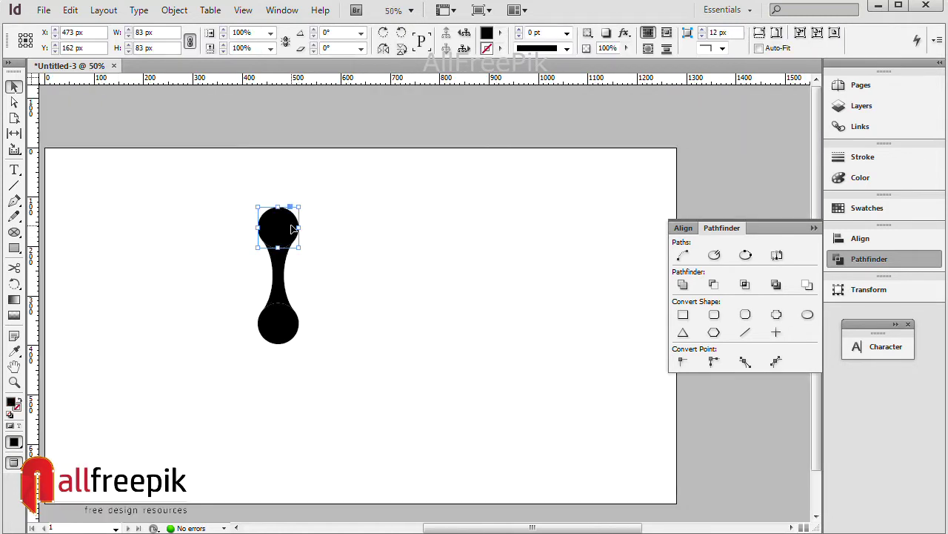
{"action": "left_click_drag", "start_coordinate": [283, 224], "coordinate": [398, 224]}
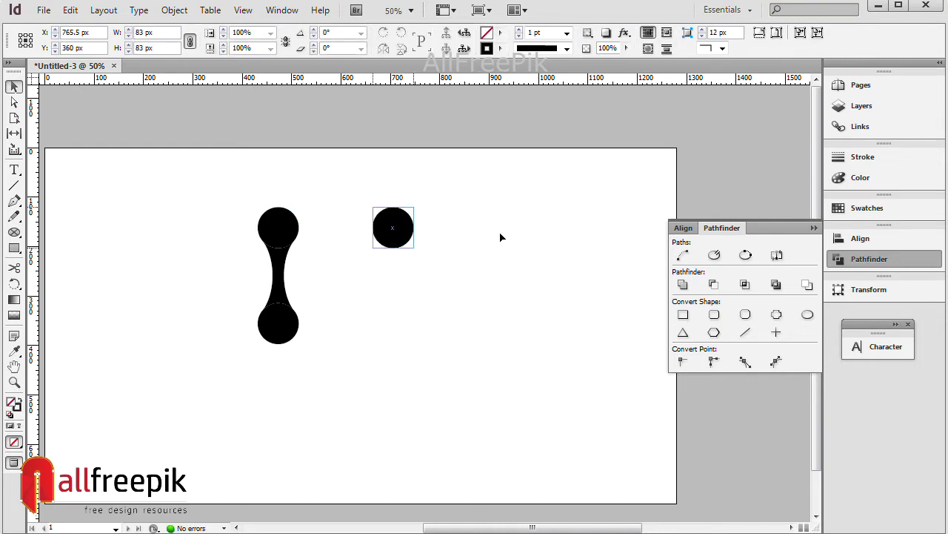
{"action": "left_click_drag", "start_coordinate": [500, 237], "coordinate": [506, 236]}
Move the connector and its two circles together to X 488.5 px, Y 211.5 px.
{"action": "left_click_drag", "start_coordinate": [317, 374], "coordinate": [254, 200]}
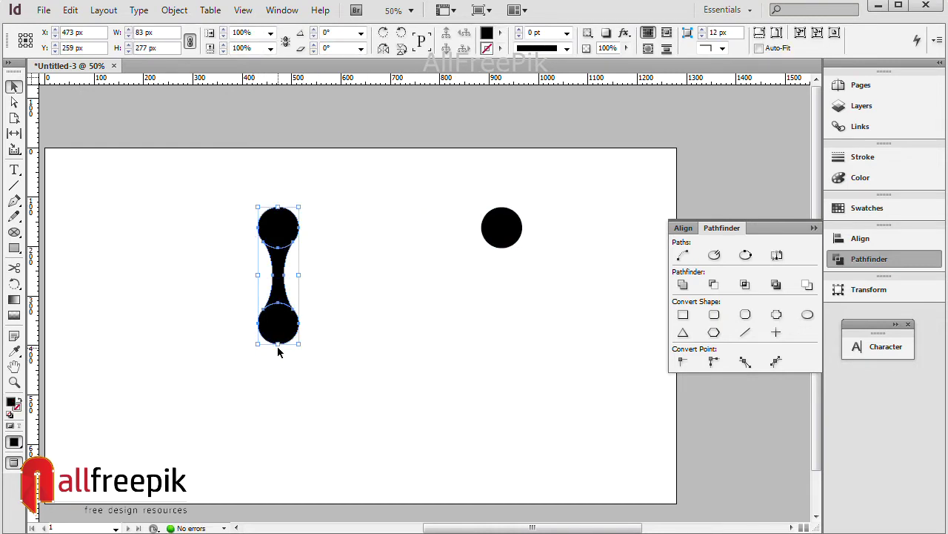
{"action": "left_click_drag", "start_coordinate": [282, 336], "coordinate": [291, 312]}
{"action": "left_click", "coordinate": [379, 349]}
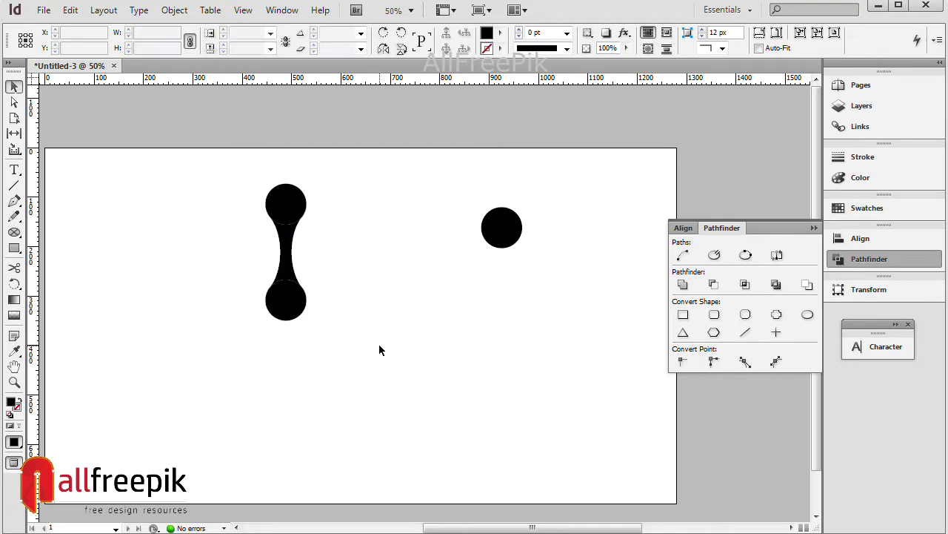
Merge the connector and its two circles into one dumbbell shape with Pathfinder Add.
{"action": "left_click", "coordinate": [288, 273]}
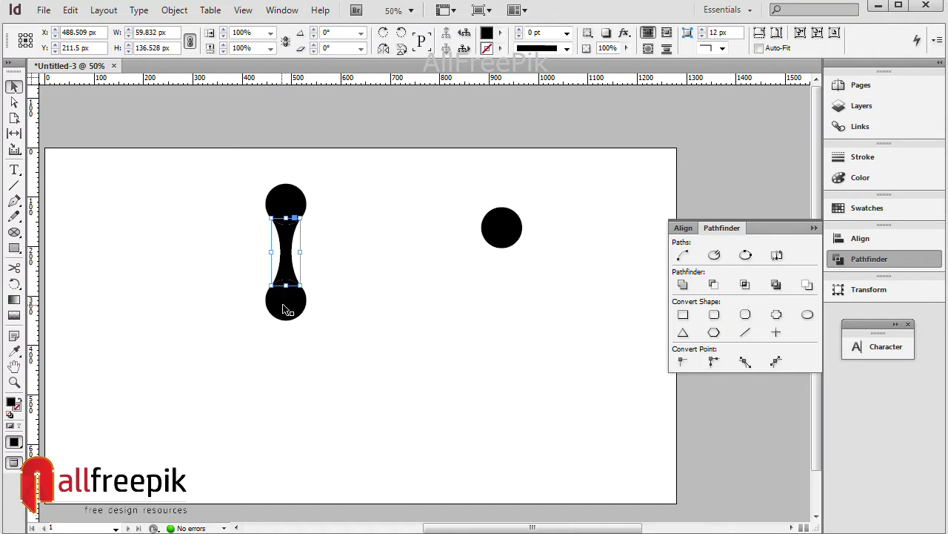
{"action": "left_click_drag", "start_coordinate": [360, 176], "coordinate": [238, 342]}
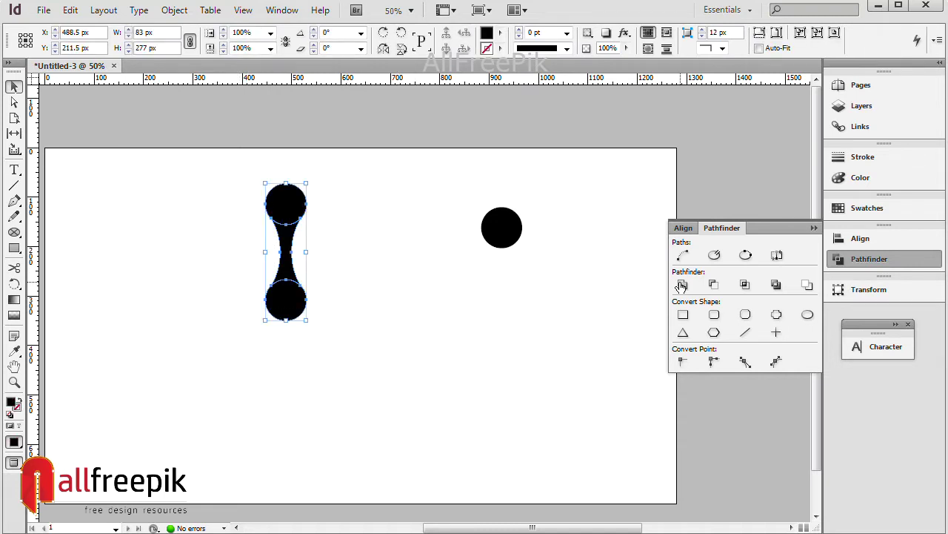
{"action": "left_click", "coordinate": [681, 287]}
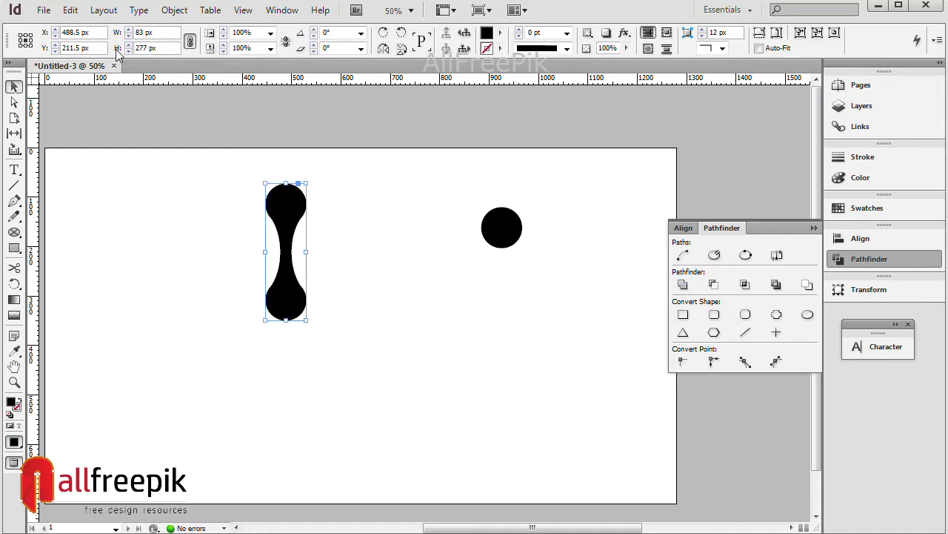
Add a copy of the dumbbell rotated to horizontal, extending right from the lower circle to form an L.
{"action": "left_click", "coordinate": [71, 10]}
{"action": "left_click", "coordinate": [111, 75]}
{"action": "left_click", "coordinate": [70, 10]}
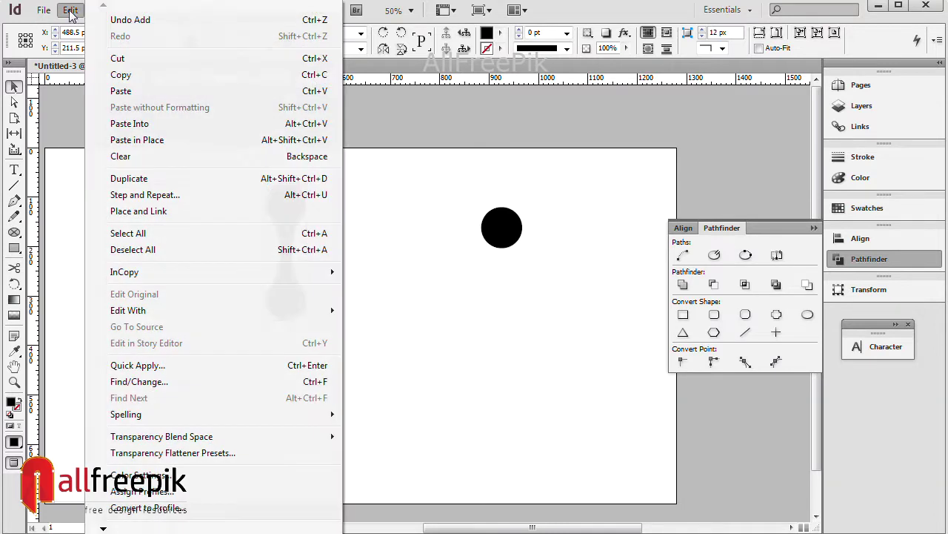
{"action": "left_click", "coordinate": [136, 139]}
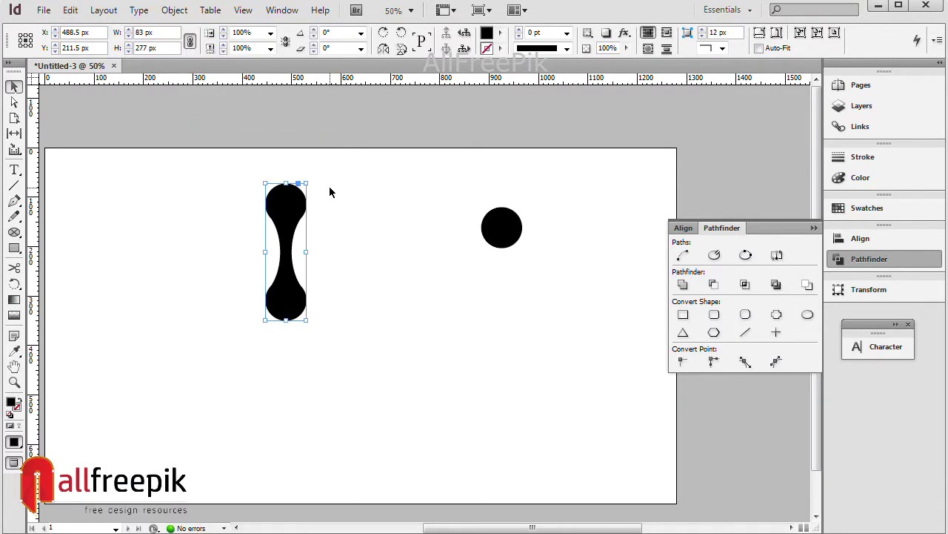
{"action": "left_click_drag", "start_coordinate": [313, 180], "coordinate": [161, 263]}
{"action": "left_click_drag", "start_coordinate": [251, 256], "coordinate": [299, 301]}
Align the bottom and left edges of the vertical and horizontal dumbbells.
{"action": "left_click", "coordinate": [295, 216], "text": "shift"}
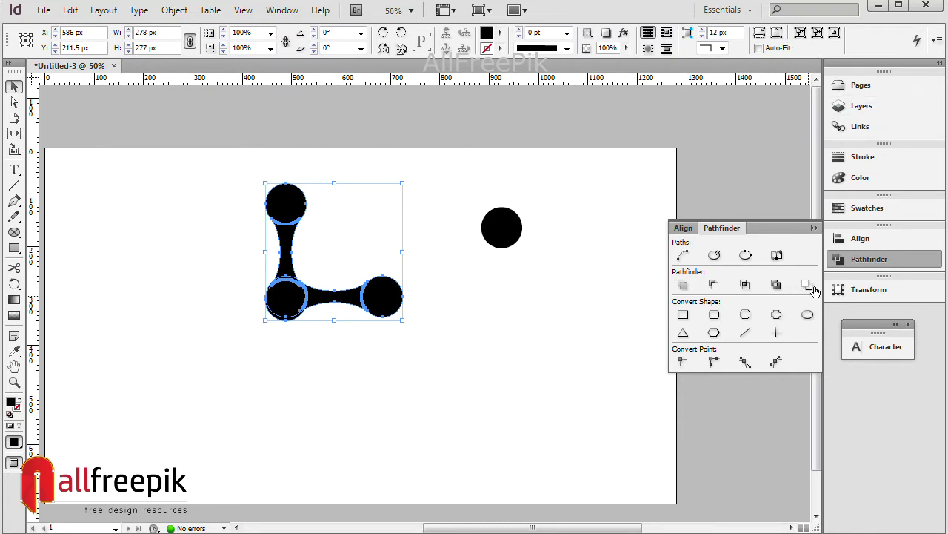
{"action": "left_click", "coordinate": [867, 244]}
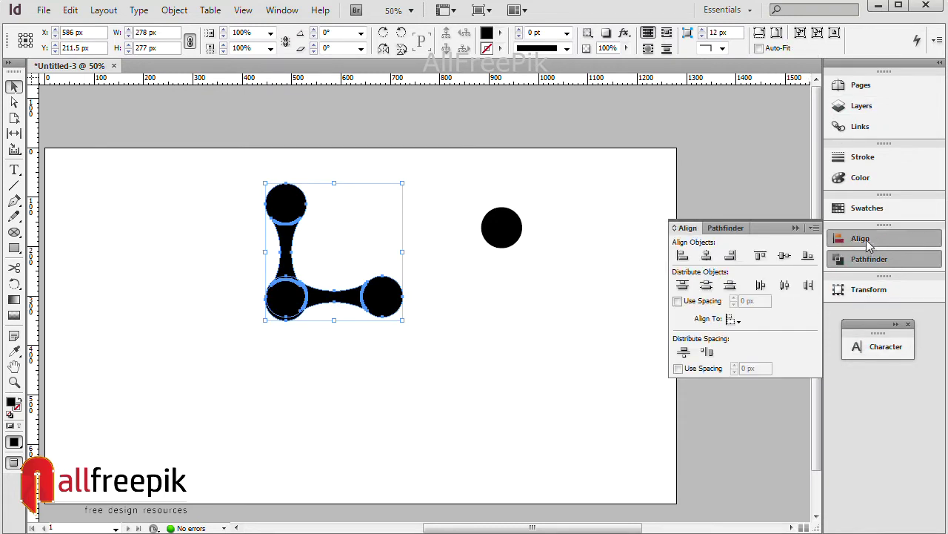
{"action": "left_click", "coordinate": [807, 257]}
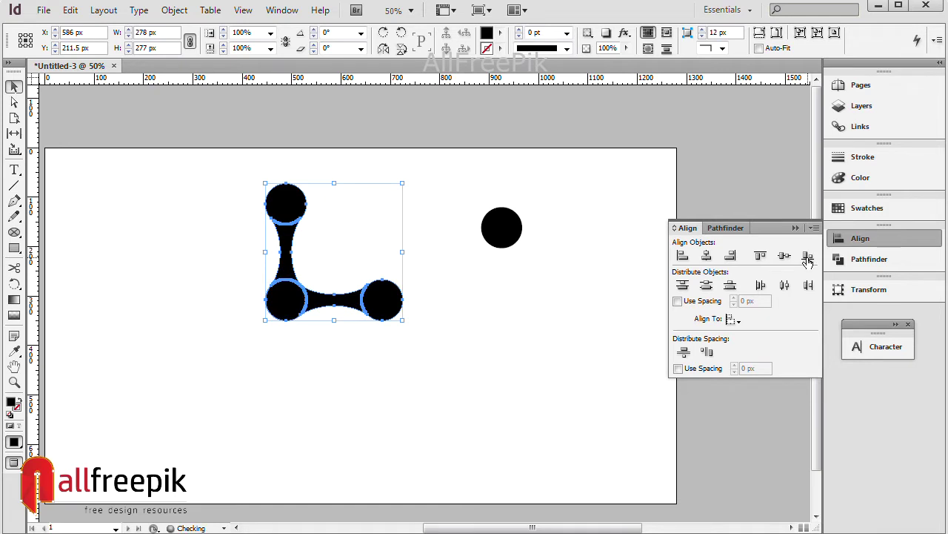
{"action": "left_click", "coordinate": [688, 261]}
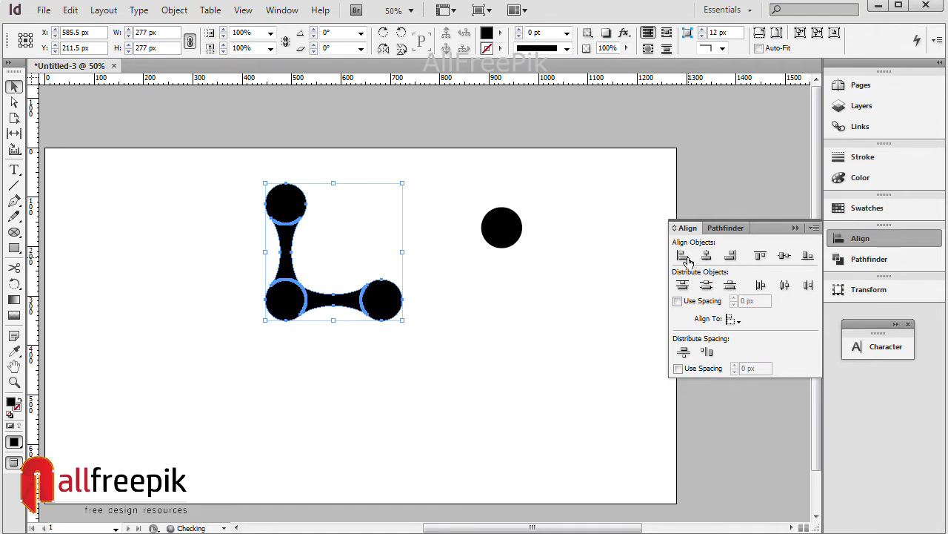
{"action": "left_click", "coordinate": [476, 366]}
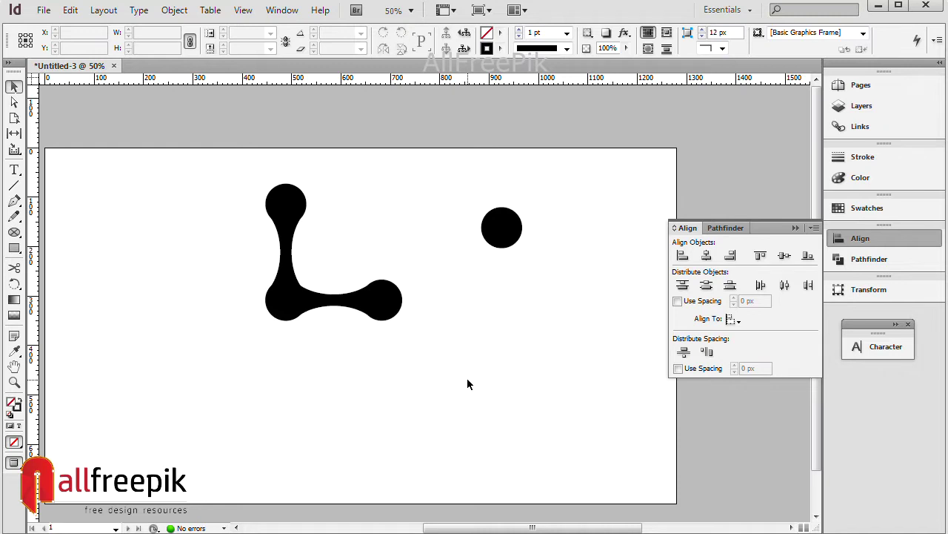
Group the vertical and horizontal dumbbells into one L-shaped object.
{"action": "left_click_drag", "start_coordinate": [382, 384], "coordinate": [206, 204]}
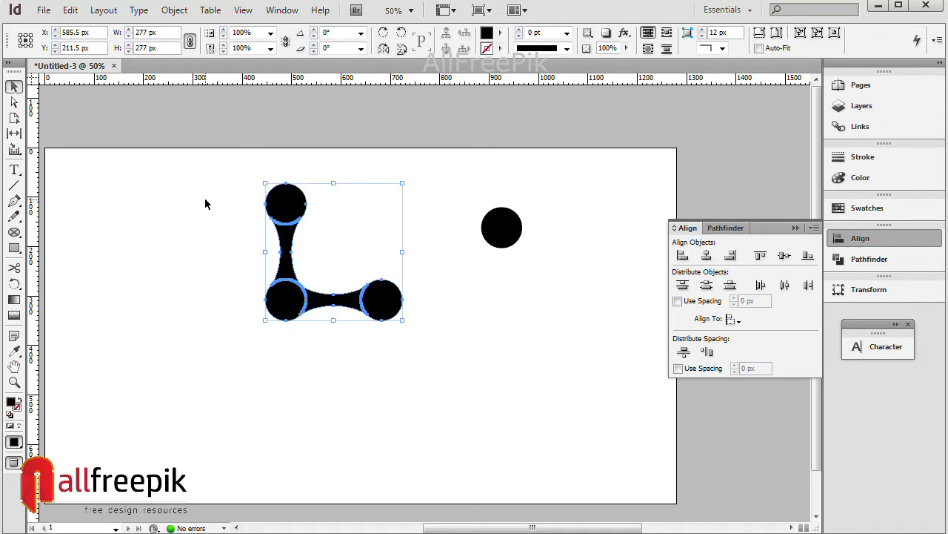
{"action": "left_click", "coordinate": [174, 10]}
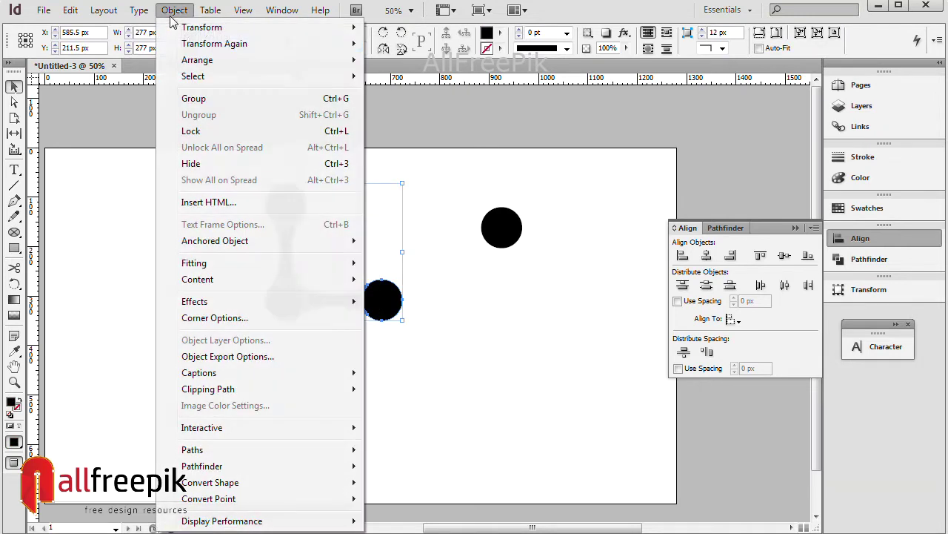
{"action": "left_click", "coordinate": [197, 113]}
{"action": "left_click", "coordinate": [390, 332]}
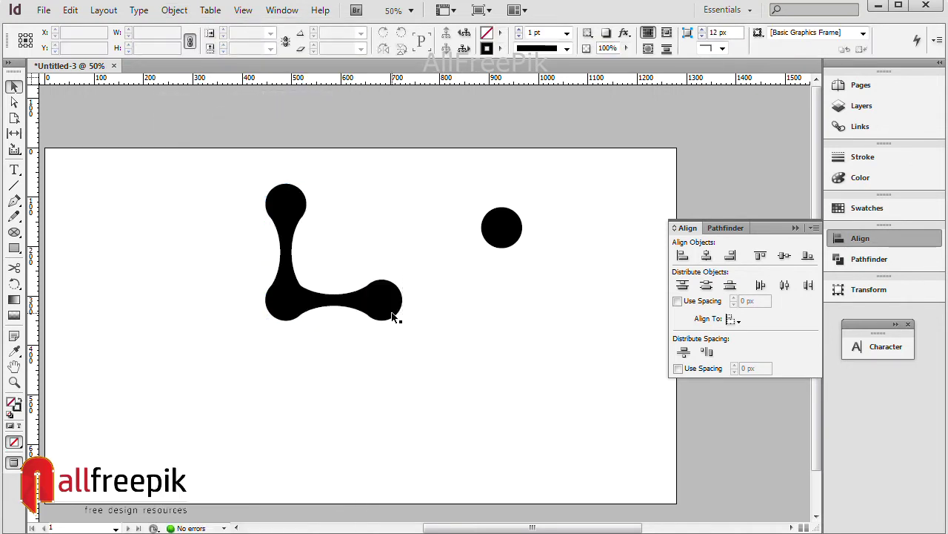
Duplicate the L-shaped group in place and move the copy horizontally left to X 138.5 px.
{"action": "left_click", "coordinate": [395, 314]}
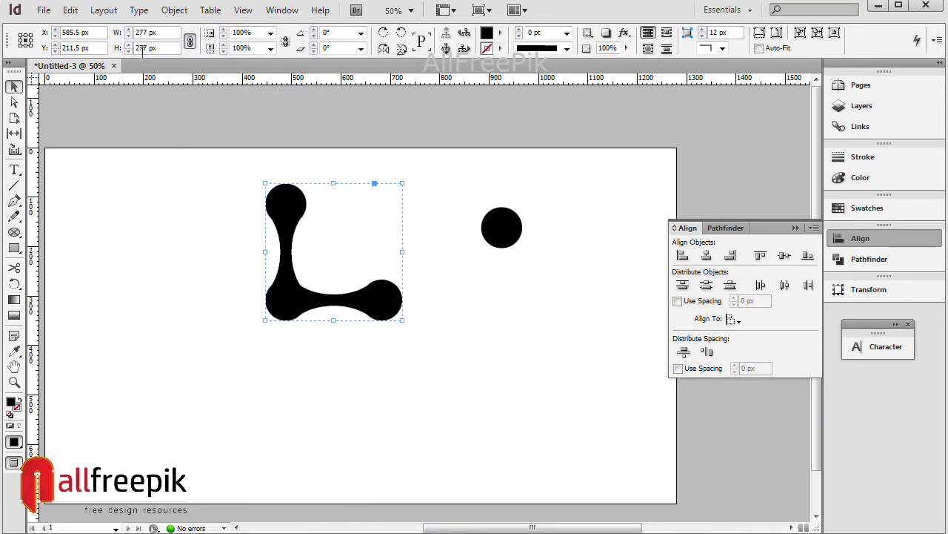
{"action": "left_click", "coordinate": [70, 10]}
{"action": "left_click", "coordinate": [104, 74]}
{"action": "left_click", "coordinate": [71, 9]}
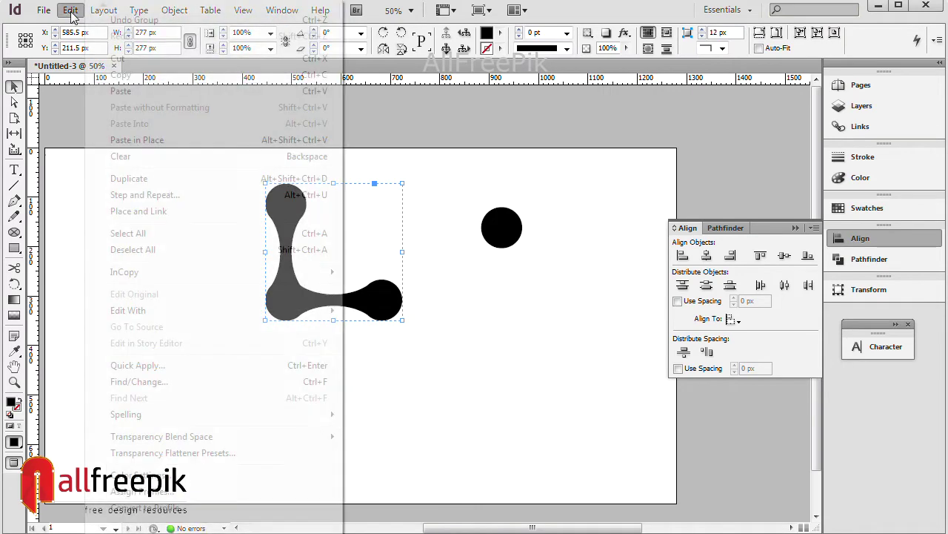
{"action": "left_click", "coordinate": [139, 140]}
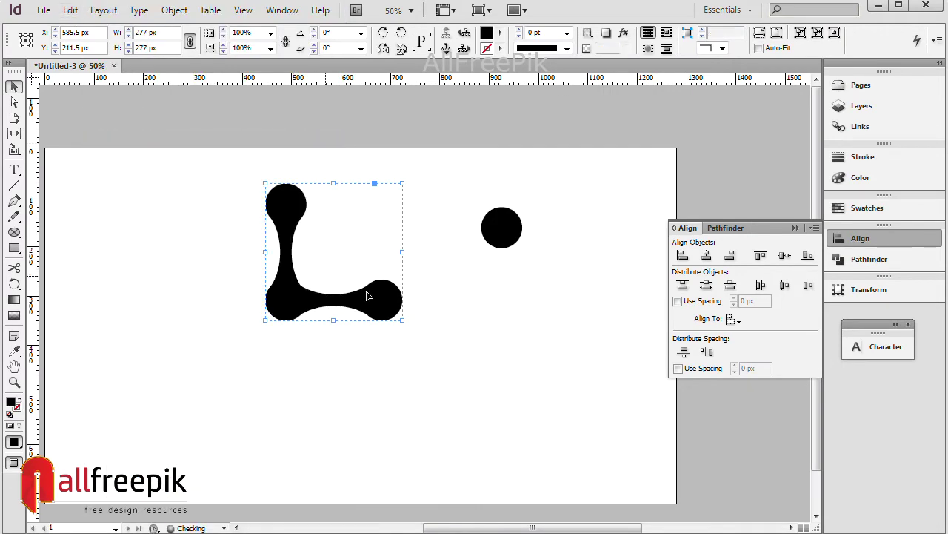
{"action": "left_click_drag", "start_coordinate": [364, 307], "coordinate": [165, 307]}
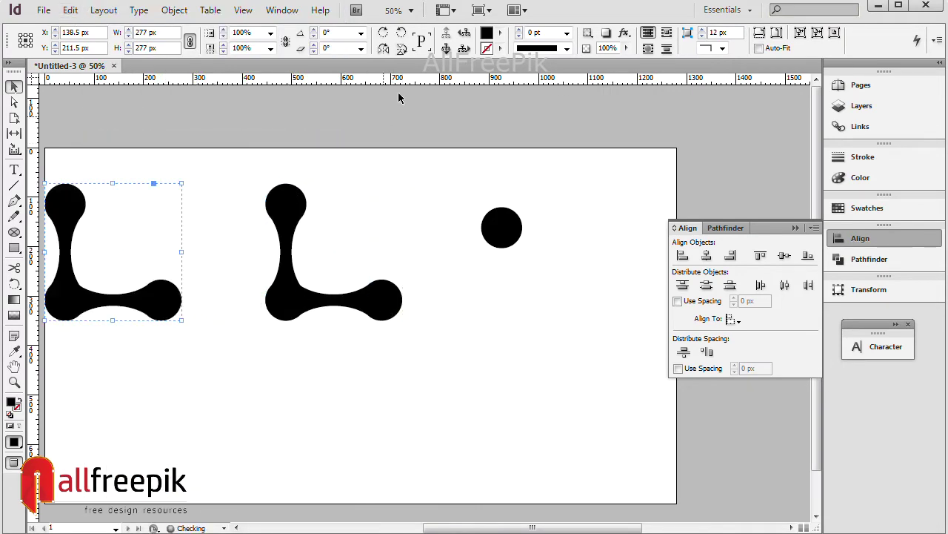
Flip the copied L shape horizontally and position the two L shapes back to back with a gap between them.
{"action": "left_click", "coordinate": [382, 49]}
{"action": "left_click", "coordinate": [455, 327]}
{"action": "left_click_drag", "start_coordinate": [382, 363], "coordinate": [408, 360]}
{"action": "left_click_drag", "start_coordinate": [408, 361], "coordinate": [335, 304]}
{"action": "left_click_drag", "start_coordinate": [546, 385], "coordinate": [482, 381]}
Duplicate the mirrored pair of L shapes, move the copies down to Y 608.5 px and flip them vertically.
{"action": "left_click_drag", "start_coordinate": [357, 324], "coordinate": [218, 257]}
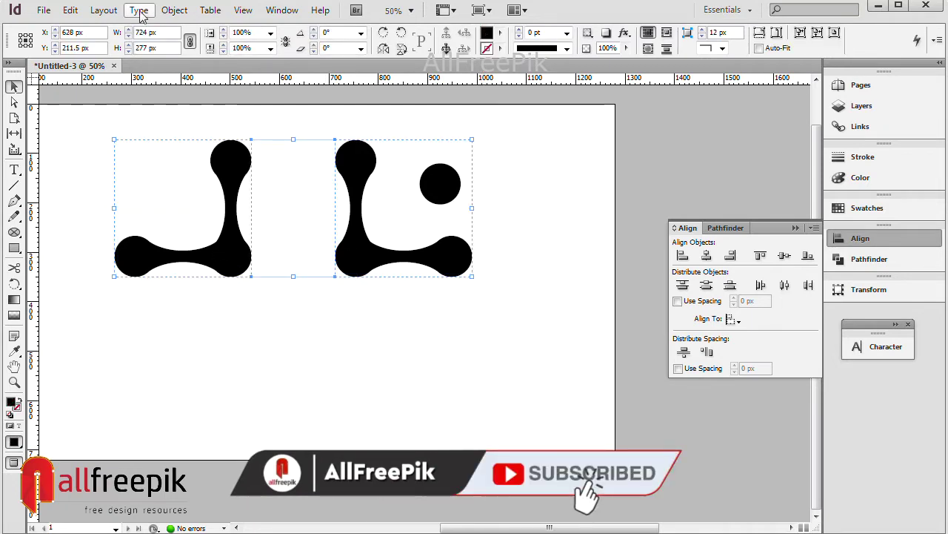
{"action": "left_click", "coordinate": [71, 10]}
{"action": "left_click", "coordinate": [115, 76]}
{"action": "left_click", "coordinate": [70, 10]}
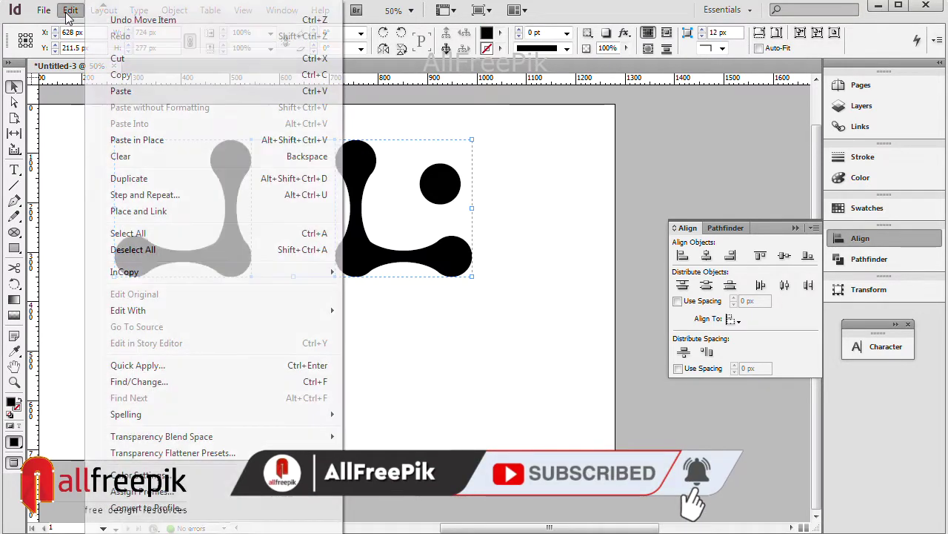
{"action": "left_click", "coordinate": [154, 148]}
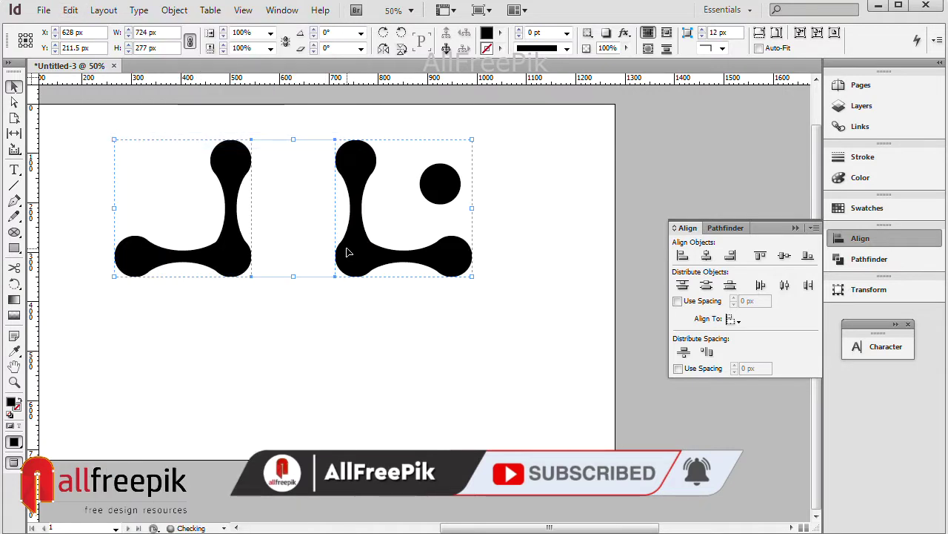
{"action": "left_click_drag", "start_coordinate": [343, 250], "coordinate": [324, 452]}
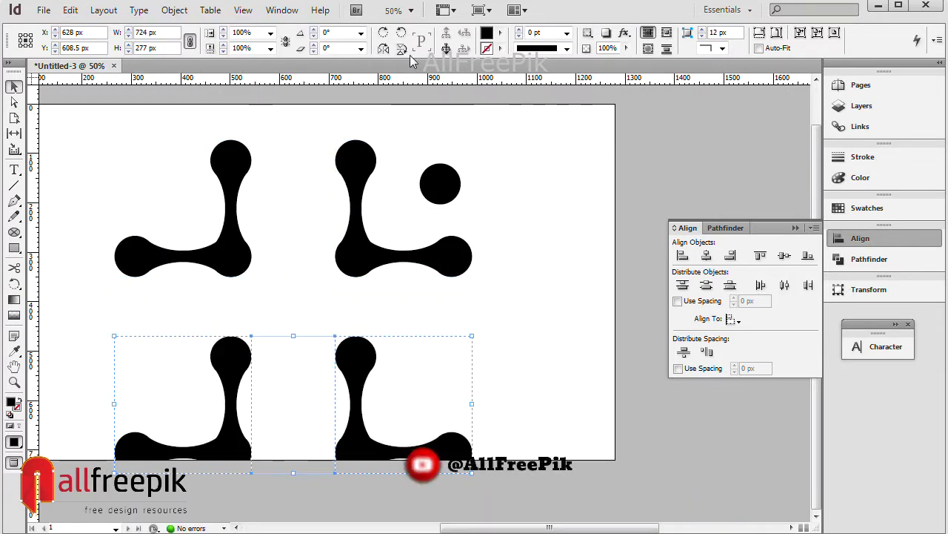
{"action": "left_click", "coordinate": [398, 51]}
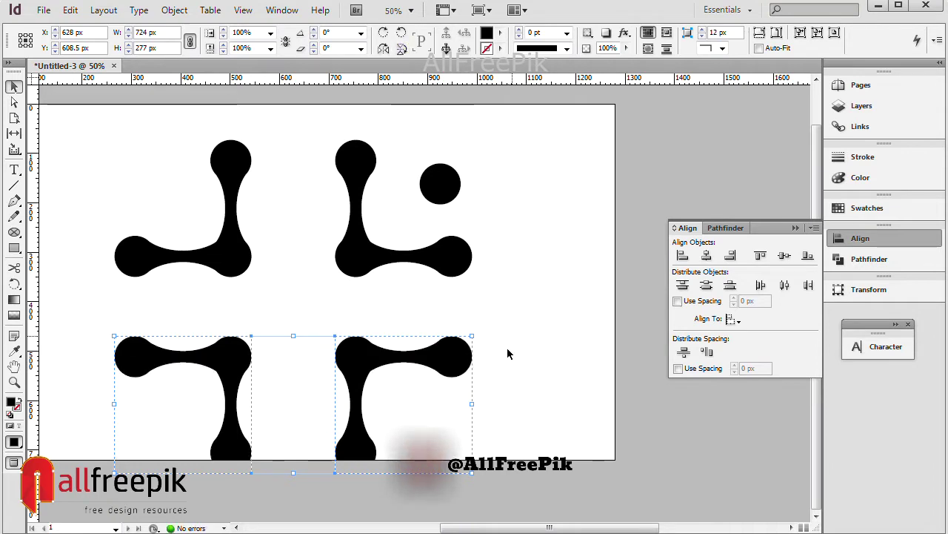
Scale all four L shapes down proportionally from their centre to about 659.5 x 614 px.
{"action": "left_click", "coordinate": [371, 267], "text": "shift"}
{"action": "left_click", "coordinate": [242, 262], "text": "shift"}
{"action": "left_click_drag", "start_coordinate": [235, 243], "coordinate": [236, 218]}
{"action": "left_click_drag", "start_coordinate": [474, 111], "coordinate": [446, 129]}
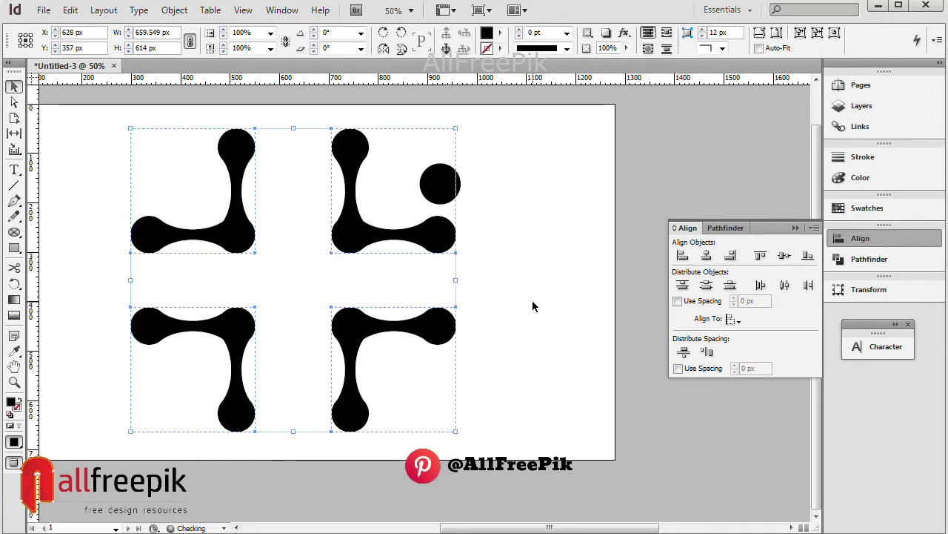
{"action": "left_click", "coordinate": [532, 301]}
Nudge the lower pair of L shapes down to Y 542.829 px.
{"action": "left_click_drag", "start_coordinate": [453, 431], "coordinate": [204, 359]}
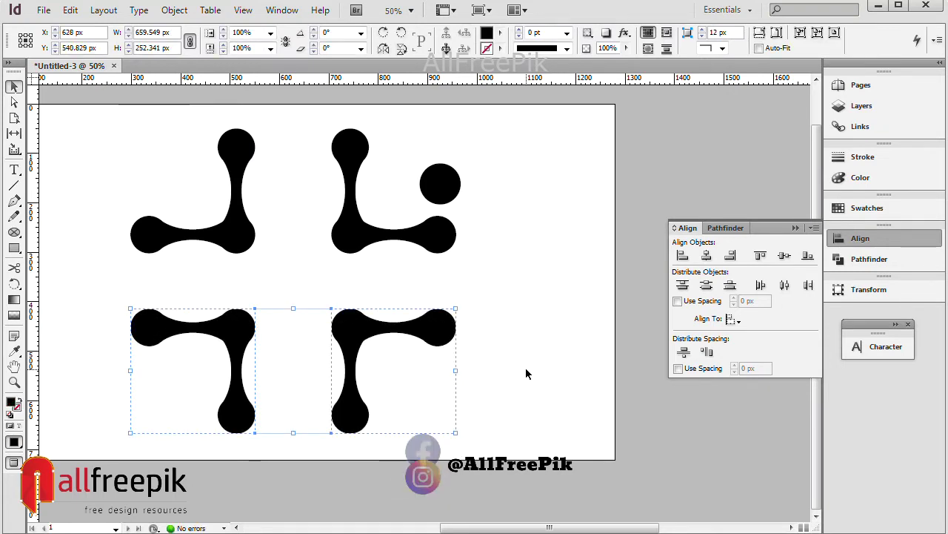
{"action": "key", "text": "Down"}
{"action": "key", "text": "Down"}
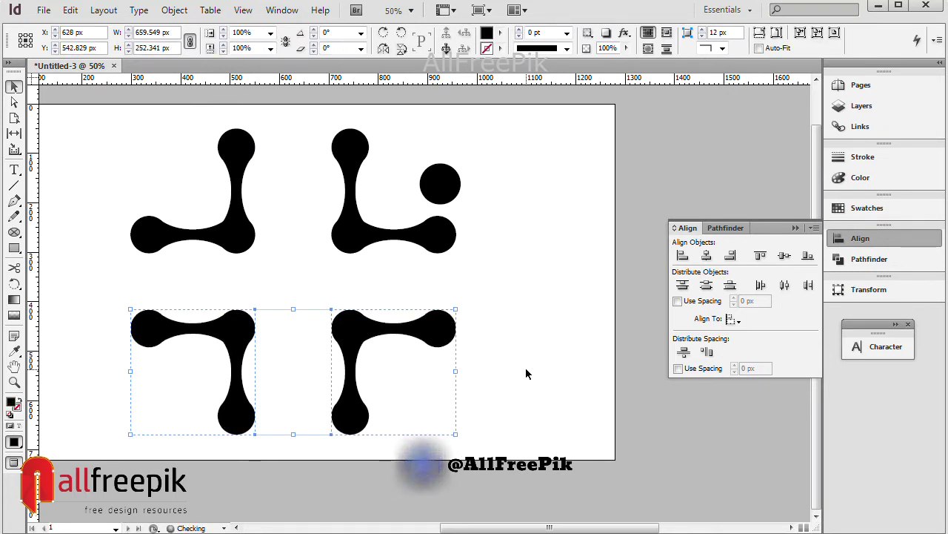
{"action": "left_click", "coordinate": [526, 368]}
Move the loose circle to the centre between the four L shapes and place a copy on each side of it.
{"action": "left_click_drag", "start_coordinate": [446, 185], "coordinate": [286, 284]}
{"action": "left_click", "coordinate": [288, 283]}
{"action": "left_click", "coordinate": [614, 294]}
{"action": "left_click", "coordinate": [511, 293]}
Distribute the three circles in the middle row with equal horizontal spacing.
{"action": "left_click_drag", "start_coordinate": [468, 289], "coordinate": [178, 287]}
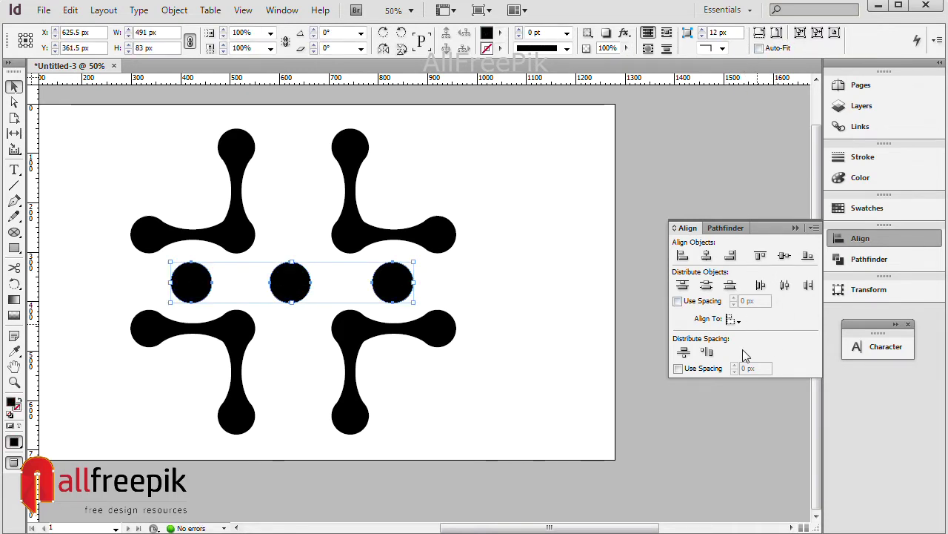
{"action": "left_click", "coordinate": [707, 351]}
{"action": "left_click", "coordinate": [537, 265]}
Duplicate the two outer circles in place and rotate the copies 90° so they sit above and below the centre circle.
{"action": "left_click", "coordinate": [407, 290]}
{"action": "left_click", "coordinate": [190, 278], "text": "shift"}
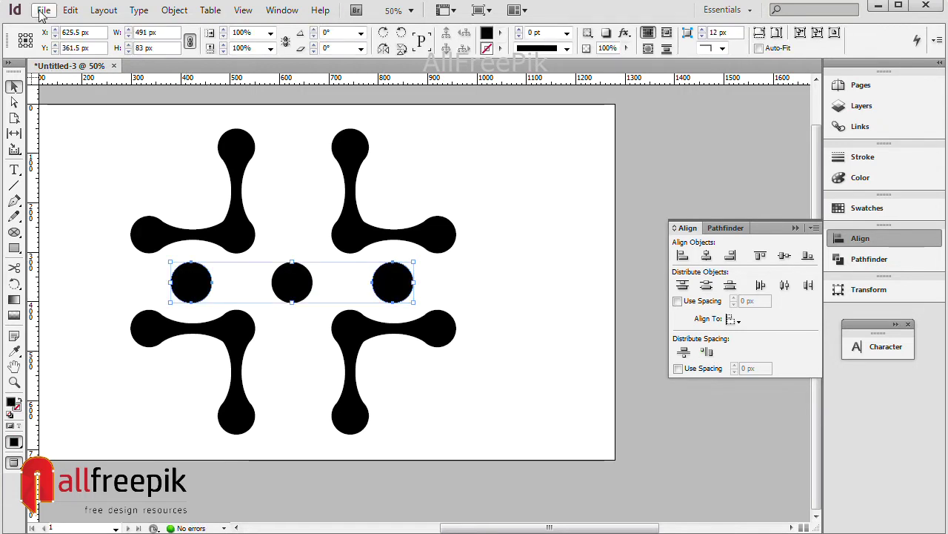
{"action": "left_click", "coordinate": [70, 10]}
{"action": "left_click", "coordinate": [122, 75]}
{"action": "left_click", "coordinate": [70, 10]}
{"action": "left_click", "coordinate": [129, 141]}
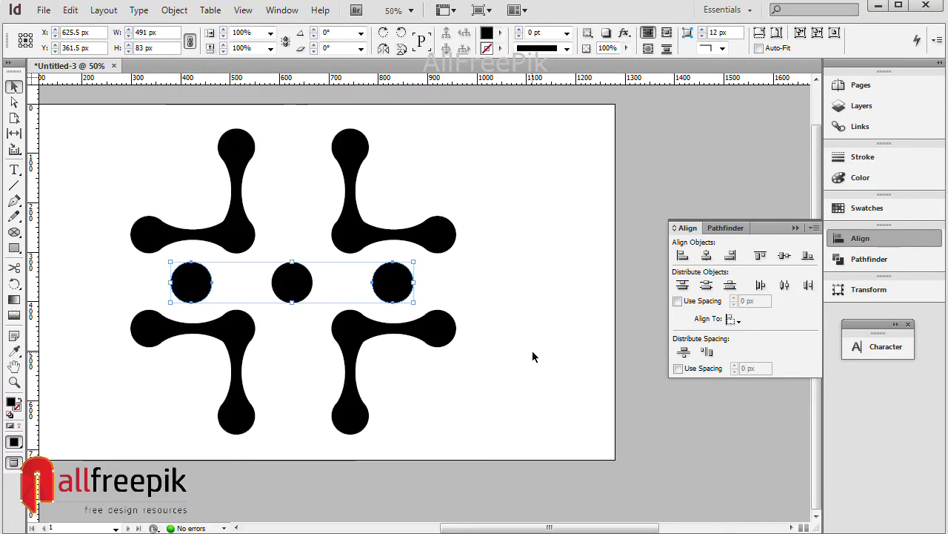
{"action": "left_click_drag", "start_coordinate": [419, 306], "coordinate": [224, 428]}
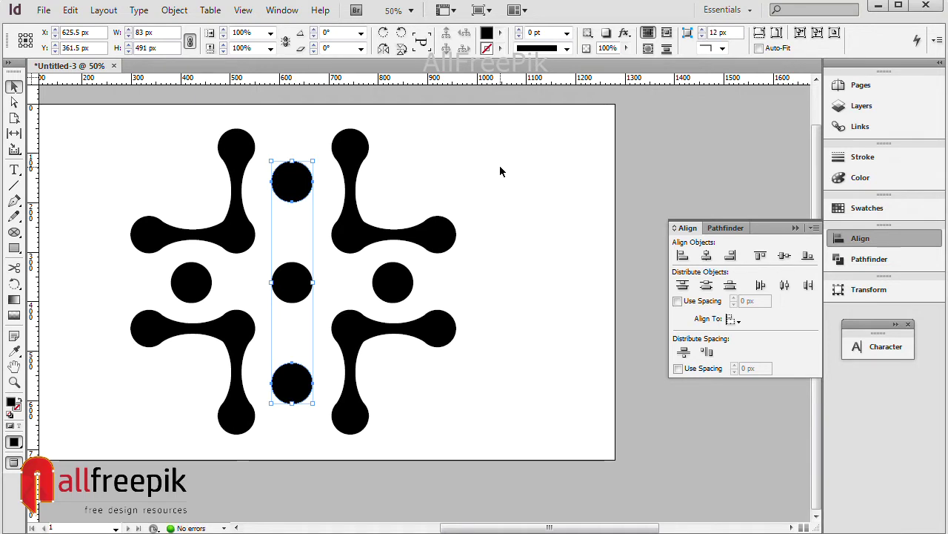
{"action": "left_click", "coordinate": [500, 171]}
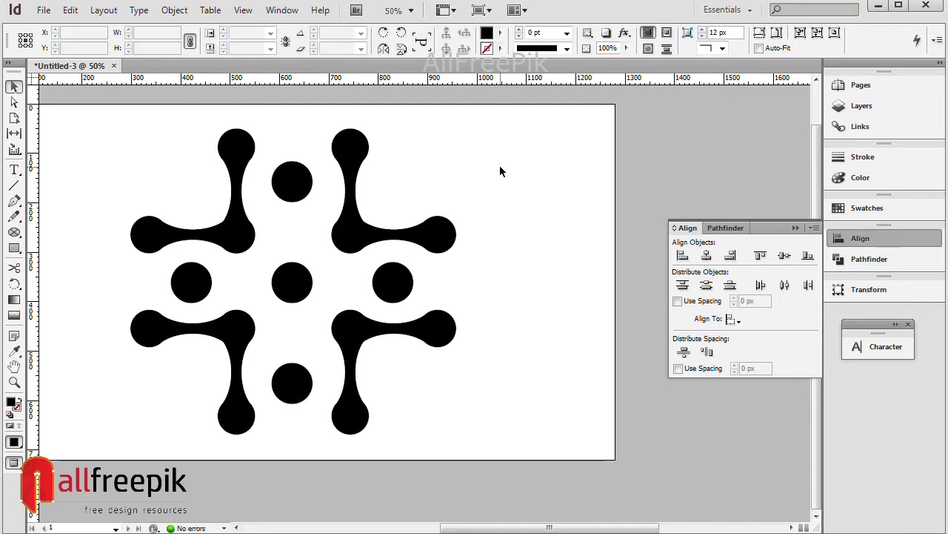
Move the lower pair of L shapes down to Y 562.829 px.
{"action": "left_click", "coordinate": [434, 338]}
{"action": "left_click", "coordinate": [239, 347], "text": "shift"}
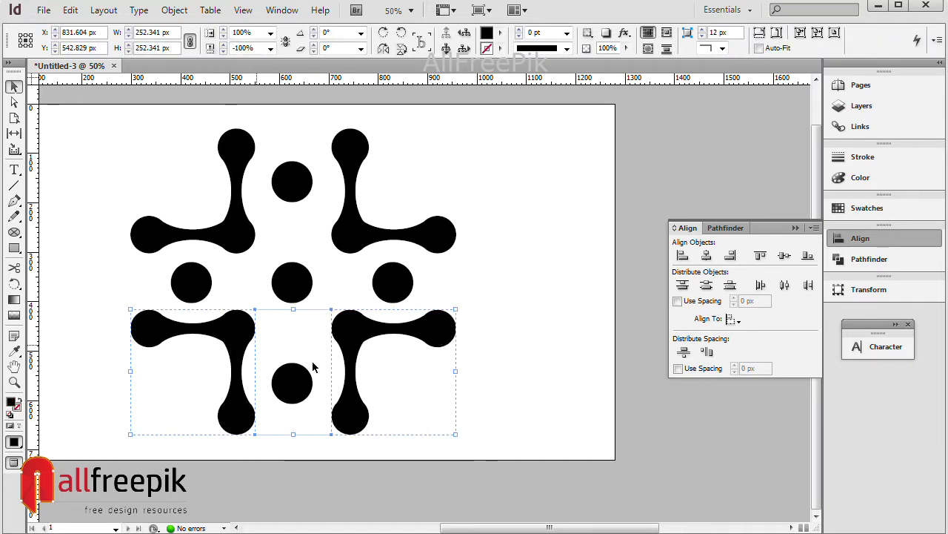
{"action": "key", "text": "Down"}
{"action": "key", "text": "Down"}
{"action": "key", "text": "Down"}
{"action": "key", "text": "Down"}
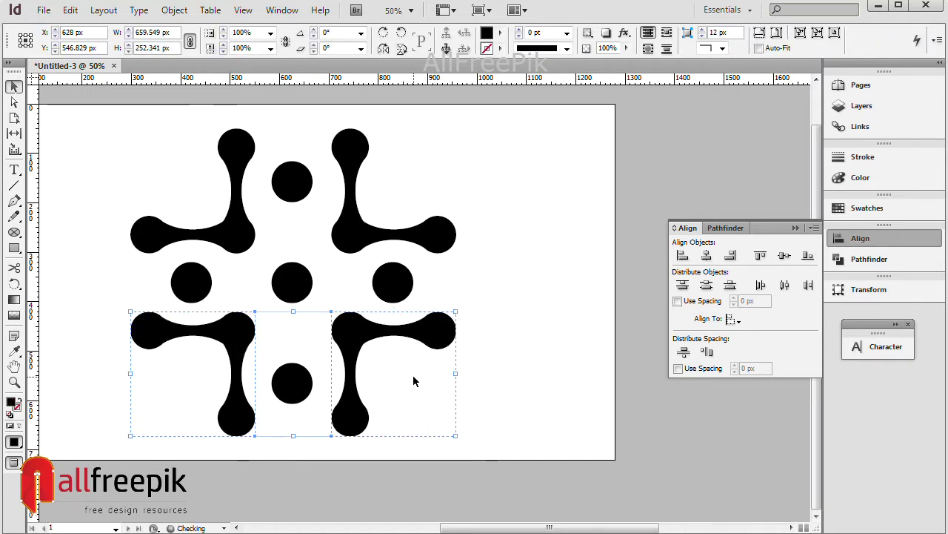
{"action": "key", "text": "Down"}
{"action": "key", "text": "Down"}
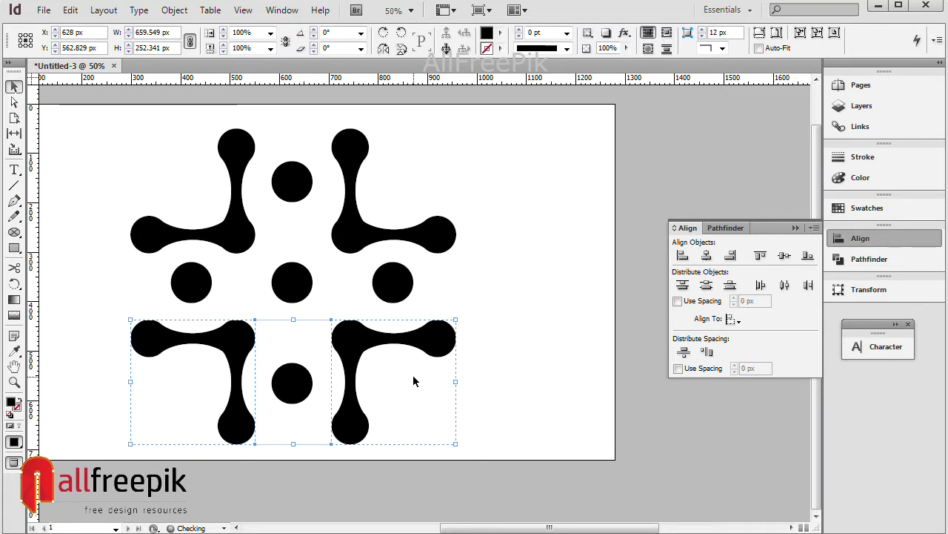
{"action": "left_click", "coordinate": [531, 302]}
Nudge the horizontal row of three circles down about 5 px.
{"action": "left_click", "coordinate": [392, 285]}
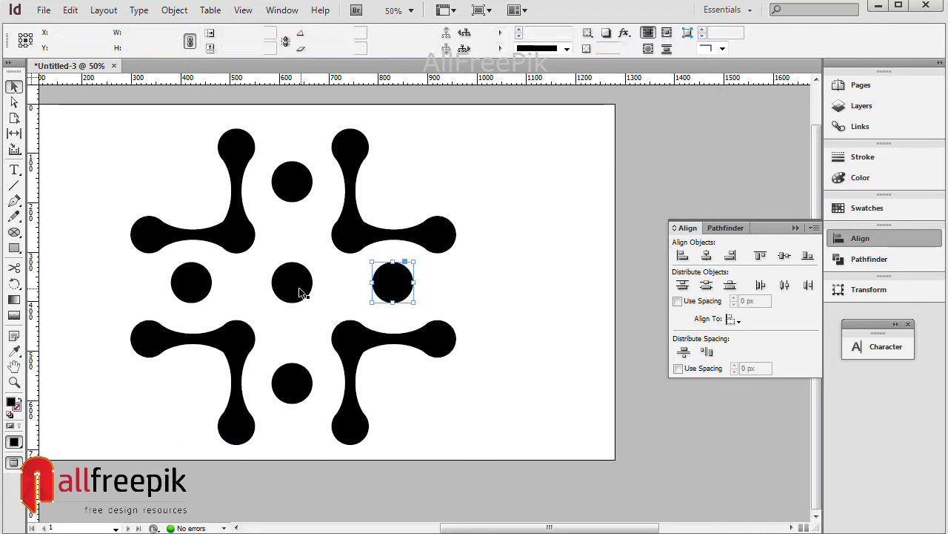
{"action": "left_click", "coordinate": [297, 288], "text": "shift"}
{"action": "left_click", "coordinate": [194, 287], "text": "shift"}
{"action": "key", "text": "Down"}
{"action": "key", "text": "Down"}
{"action": "key", "text": "Down"}
{"action": "key", "text": "Down"}
{"action": "key", "text": "Down"}
{"action": "left_click", "coordinate": [496, 308]}
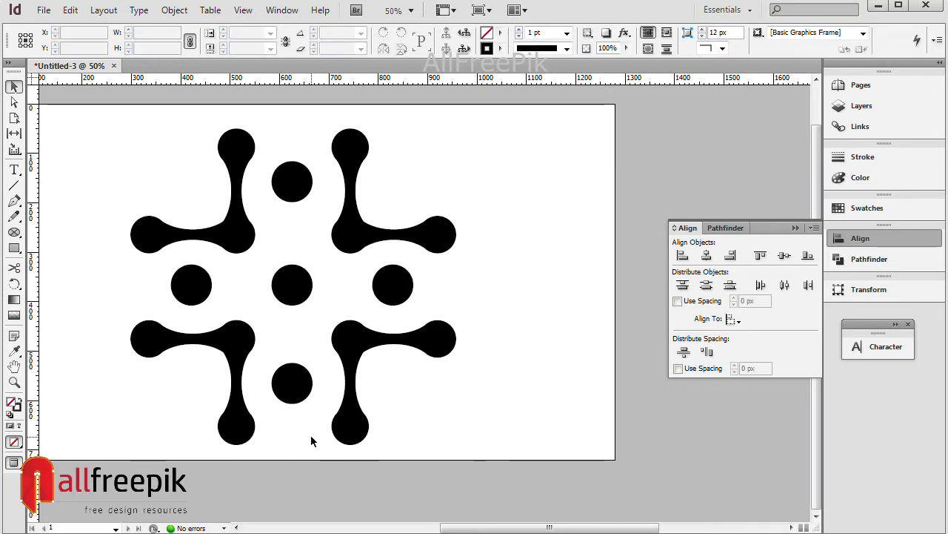
Move the upper pair of L shapes up to Y 164.171 px.
{"action": "left_click_drag", "start_coordinate": [311, 438], "coordinate": [284, 173]}
{"action": "left_click", "coordinate": [504, 254]}
{"action": "left_click", "coordinate": [349, 214]}
{"action": "left_click", "coordinate": [225, 237], "text": "shift"}
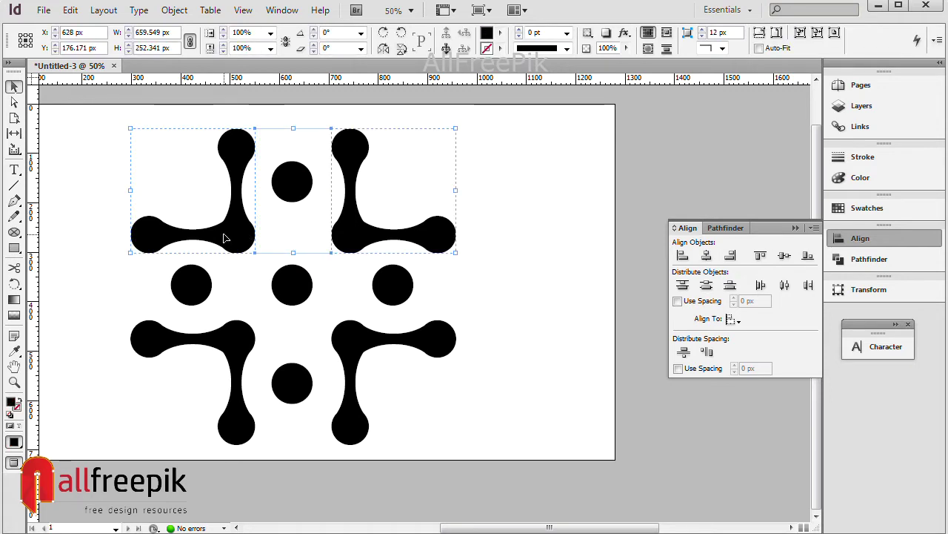
{"action": "key", "text": "Up"}
{"action": "key", "text": "Up"}
{"action": "key", "text": "Up"}
{"action": "key", "text": "Up"}
{"action": "key", "text": "Up"}
{"action": "key", "text": "Up"}
{"action": "key", "text": "Up"}
{"action": "key", "text": "Up"}
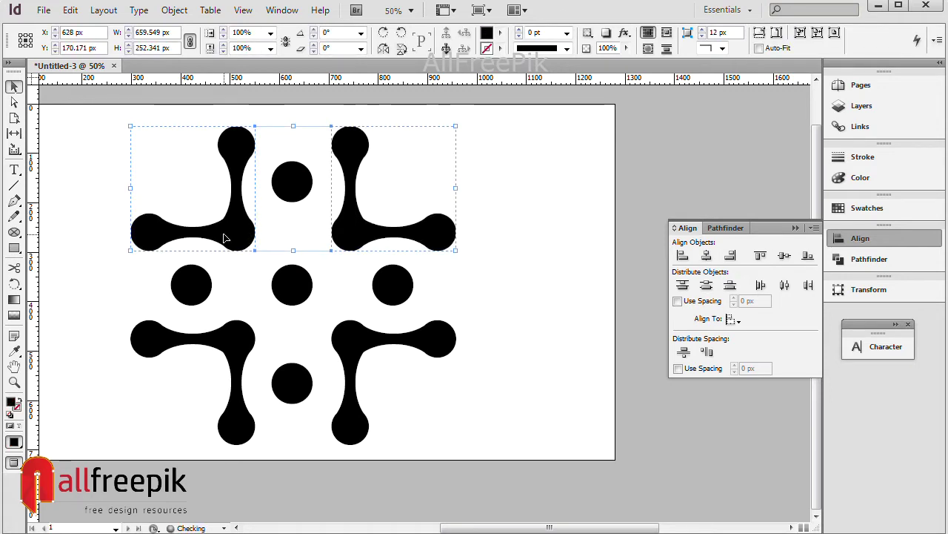
{"action": "key", "text": "Up"}
{"action": "key", "text": "Up"}
{"action": "key", "text": "Up"}
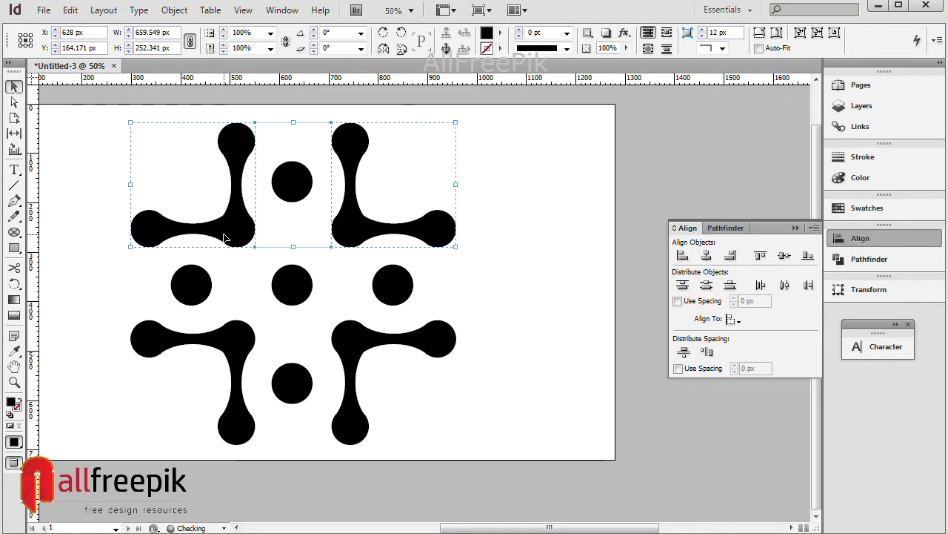
{"action": "left_click", "coordinate": [517, 328]}
Nudge the vertical column of three circles 1 px right to X 626.5 px.
{"action": "left_click", "coordinate": [296, 184]}
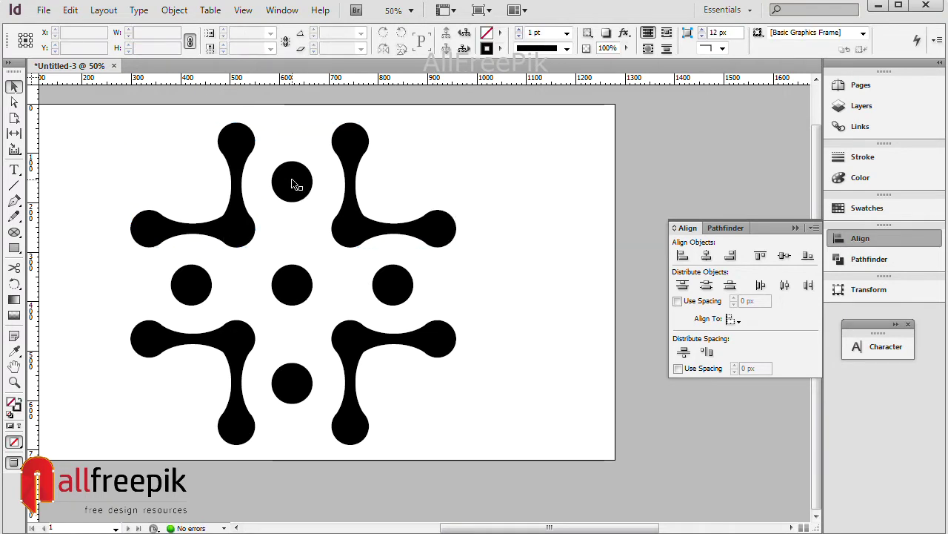
{"action": "left_click", "coordinate": [292, 282], "text": "shift"}
{"action": "left_click", "coordinate": [292, 384], "text": "shift"}
{"action": "key", "text": "Right"}
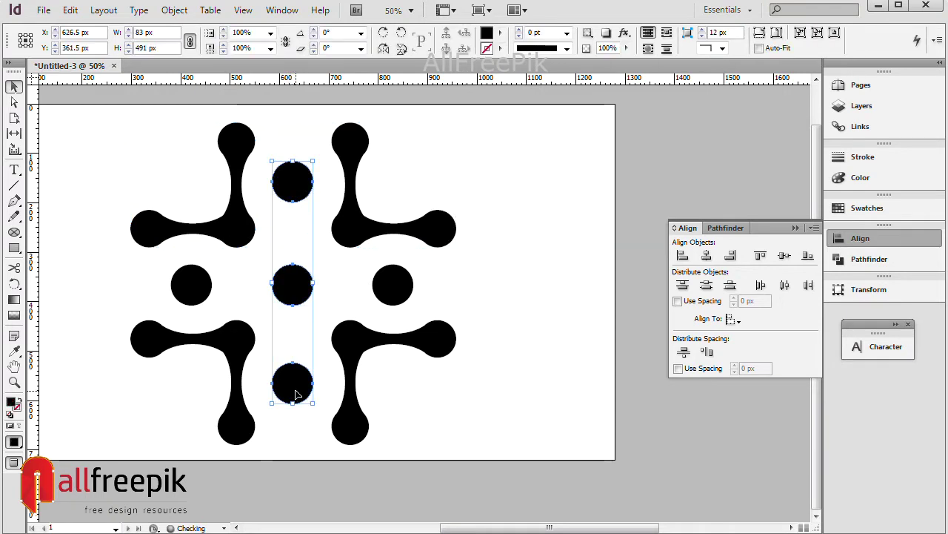
{"action": "left_click", "coordinate": [508, 314]}
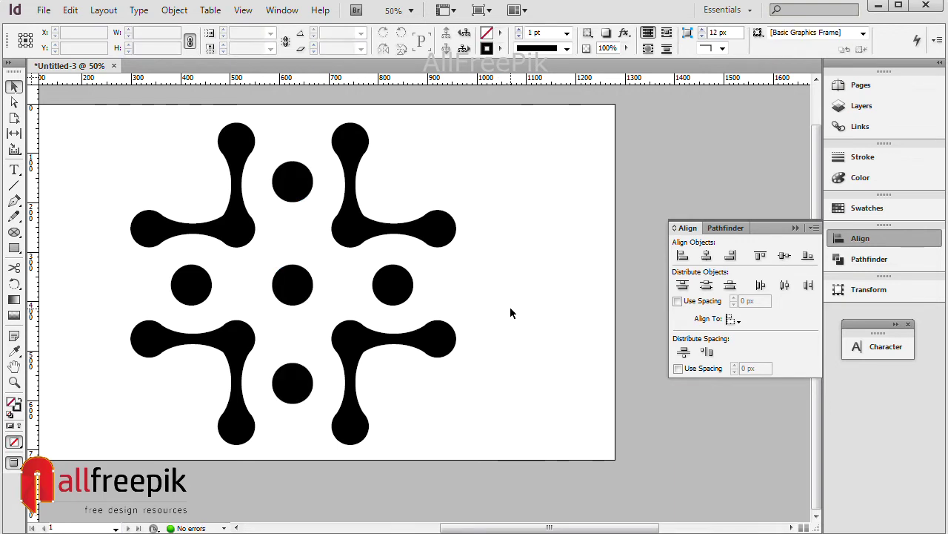
Scale the whole logo down to about 510 x 504 px and move it to about X 609 px, Y 288 px.
{"action": "left_click_drag", "start_coordinate": [471, 459], "coordinate": [120, 134]}
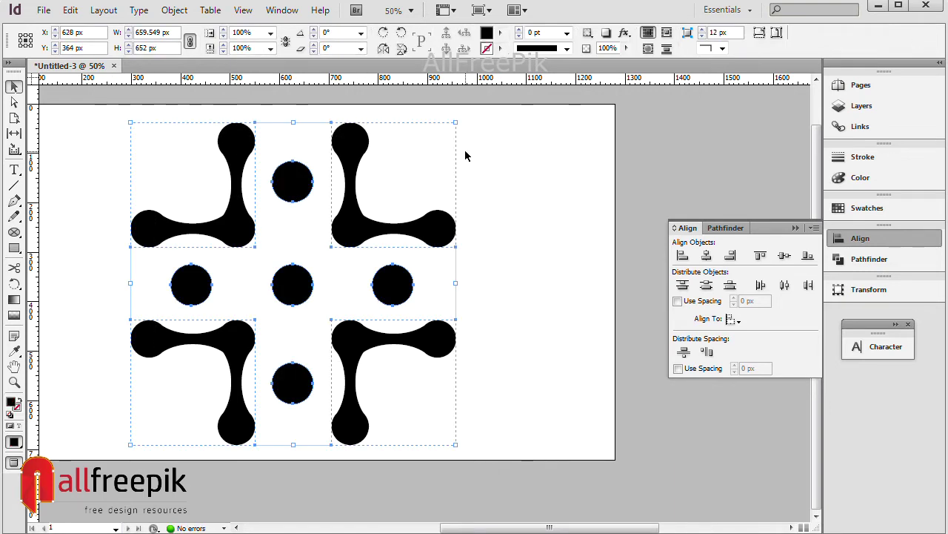
{"action": "left_click_drag", "start_coordinate": [457, 124], "coordinate": [415, 161]}
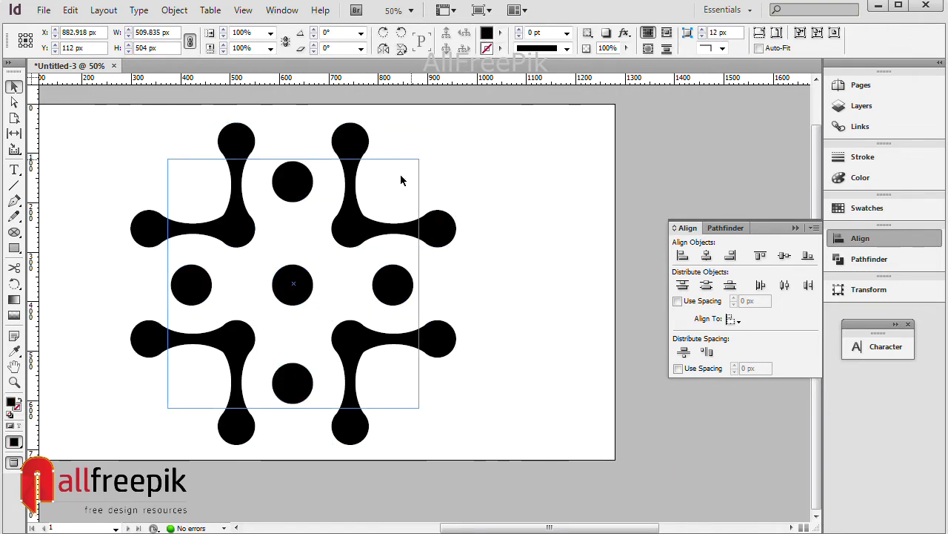
{"action": "left_click_drag", "start_coordinate": [335, 223], "coordinate": [326, 185]}
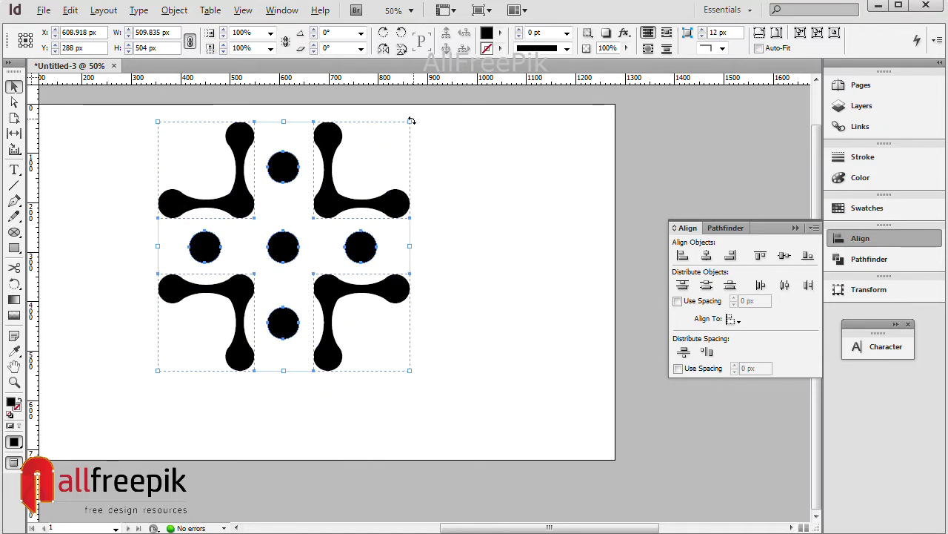
Scale the whole logo down to about 482 x 477 px and move it to about X 615 px, Y 282 px.
{"action": "left_click_drag", "start_coordinate": [408, 121], "coordinate": [489, 142]}
{"action": "mouse_move", "coordinate": [426, 203]}
{"action": "left_mouse_down"}
{"action": "mouse_move", "coordinate": [416, 203]}
{"action": "mouse_move", "coordinate": [427, 191]}
{"action": "left_mouse_up"}
{"action": "left_click_drag", "start_coordinate": [489, 121], "coordinate": [483, 130]}
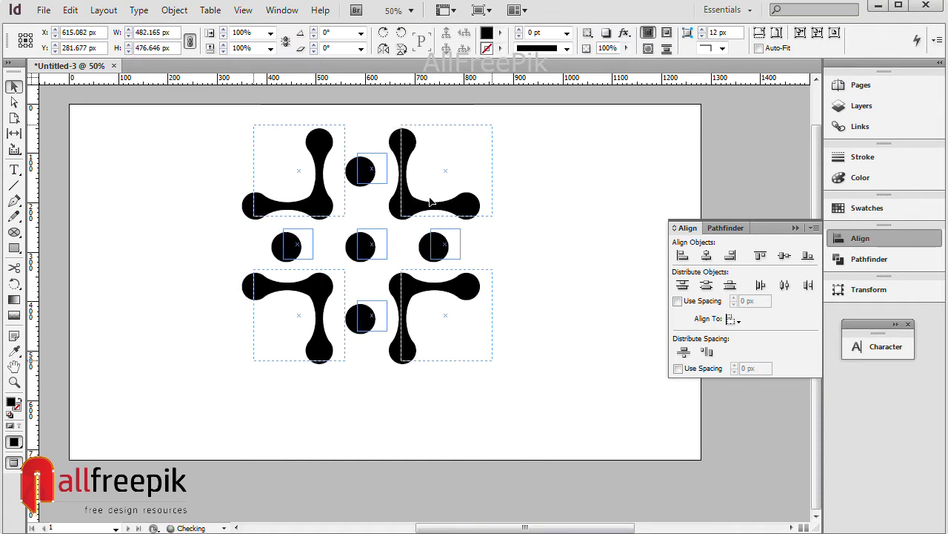
{"action": "left_click", "coordinate": [577, 172]}
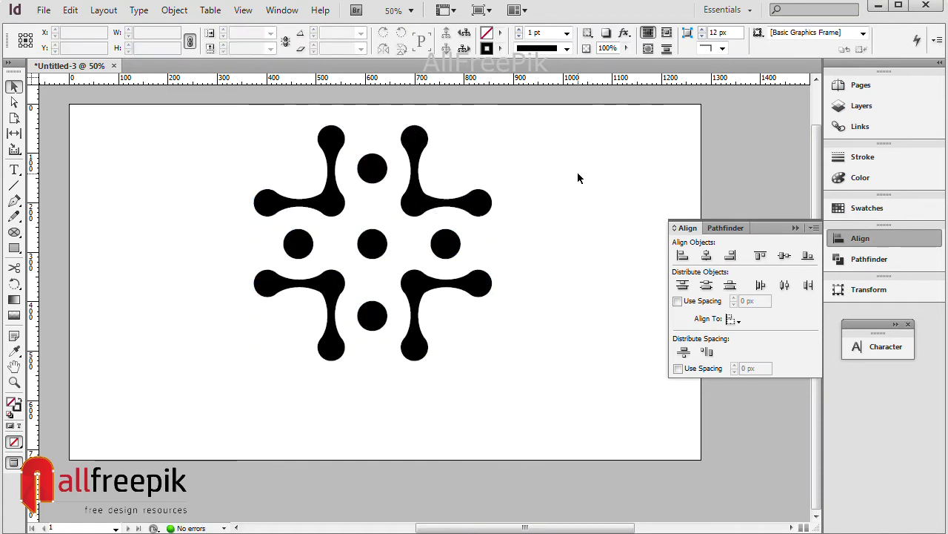
Duplicate the upper and lower circles of the middle column to the right, at about X 768 px.
{"action": "left_click", "coordinate": [380, 178]}
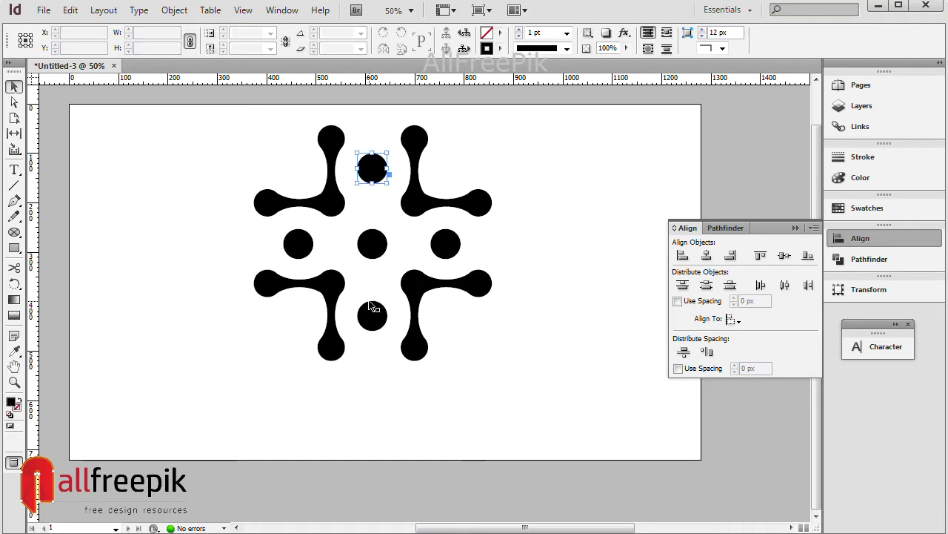
{"action": "left_click", "coordinate": [377, 319], "text": "shift"}
{"action": "left_click_drag", "start_coordinate": [379, 320], "coordinate": [455, 326]}
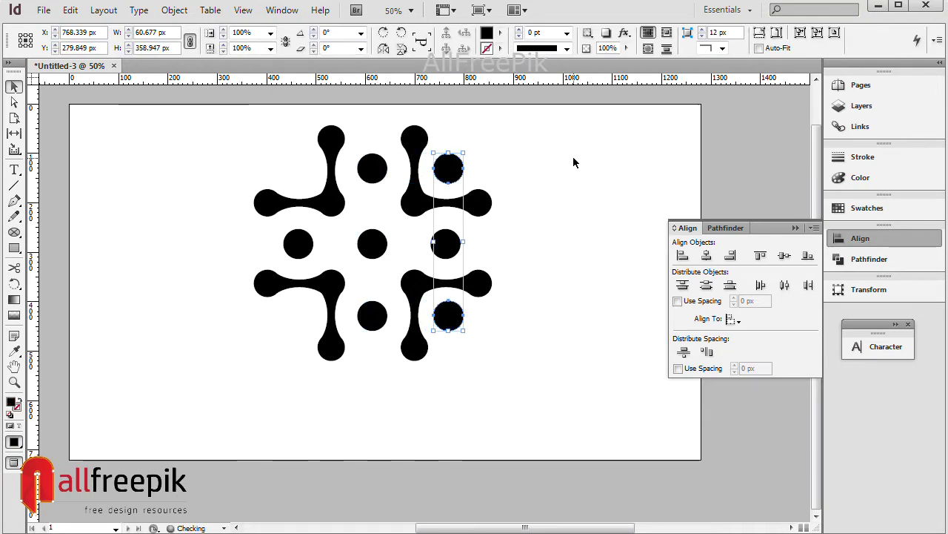
{"action": "left_click", "coordinate": [574, 162]}
Halve the width and height of the two copied circles on the right to 30.339 px each.
{"action": "left_click", "coordinate": [449, 168]}
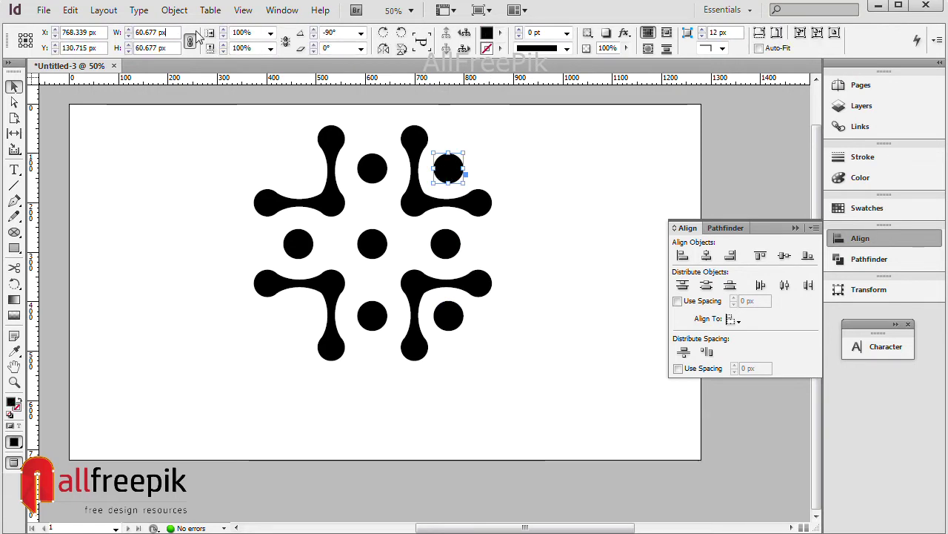
{"action": "key", "text": "Return"}
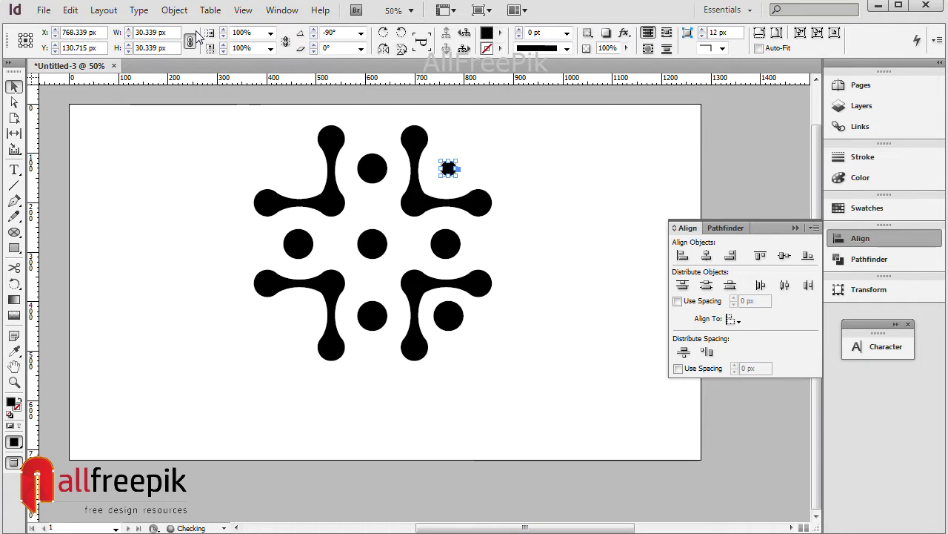
{"action": "left_click", "coordinate": [449, 319]}
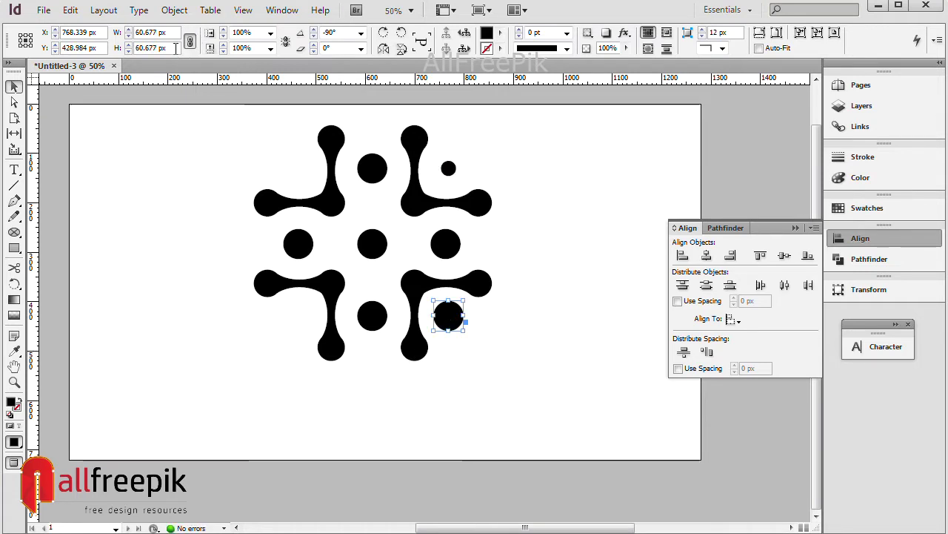
{"action": "type", "text": "/2"}
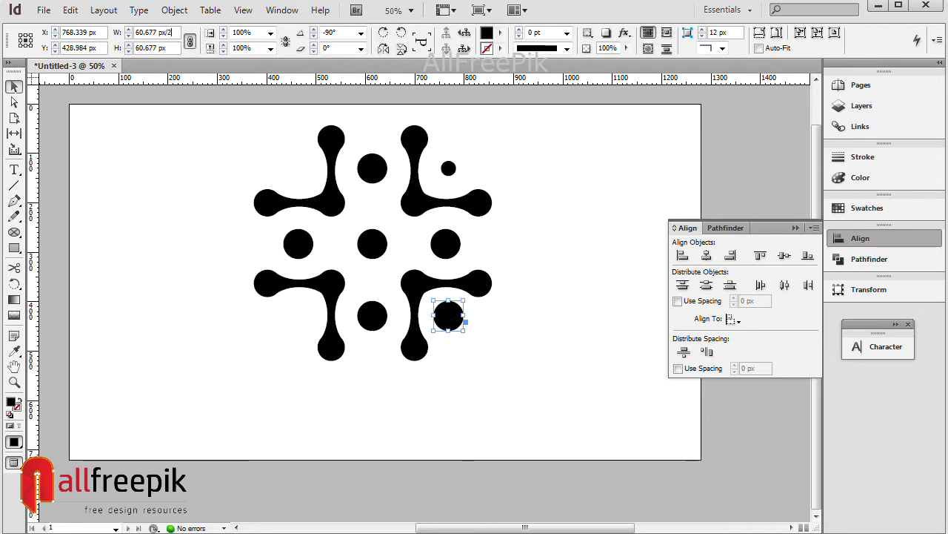
{"action": "key", "text": "Return"}
{"action": "left_click", "coordinate": [477, 163]}
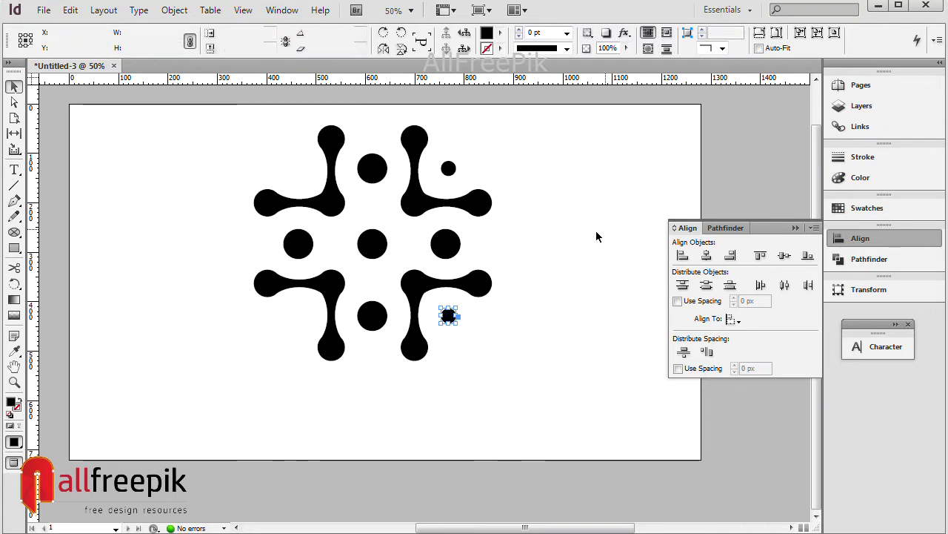
Duplicate the two small circles to the left side and center them horizontally on the left middle circle as key object.
{"action": "left_click", "coordinate": [450, 317]}
{"action": "left_click", "coordinate": [448, 169], "text": "shift"}
{"action": "left_click_drag", "start_coordinate": [449, 168], "coordinate": [302, 176]}
{"action": "left_click", "coordinate": [299, 244], "text": "shift"}
{"action": "left_click", "coordinate": [307, 249]}
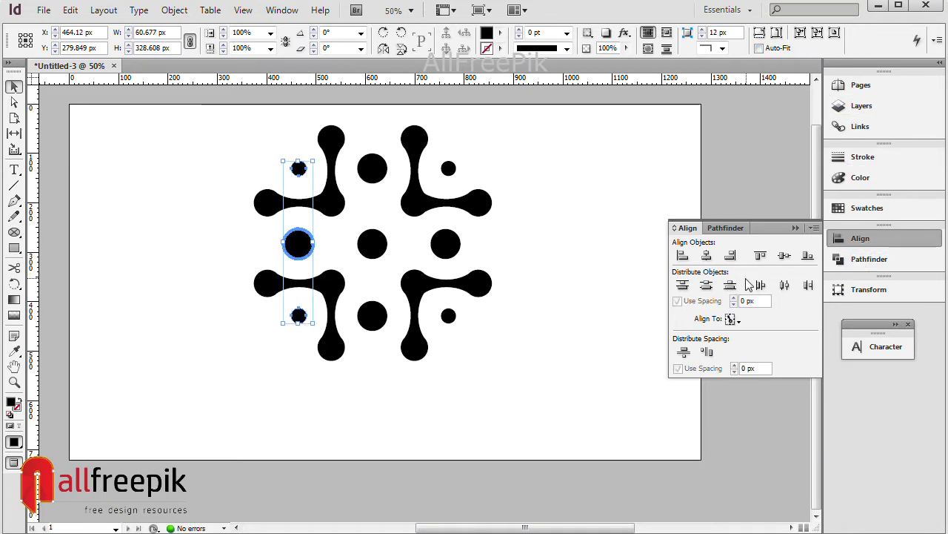
{"action": "left_click", "coordinate": [541, 134]}
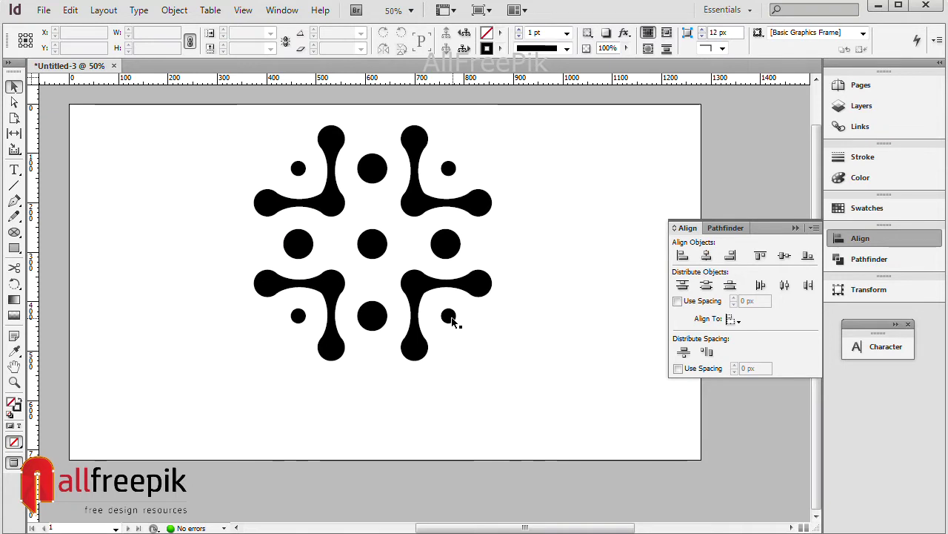
Align the horizontal centers of the two right small circles to the right middle circle as key object.
{"action": "left_click", "coordinate": [450, 317]}
{"action": "left_click", "coordinate": [446, 245], "text": "shift"}
{"action": "left_click", "coordinate": [448, 169], "text": "shift"}
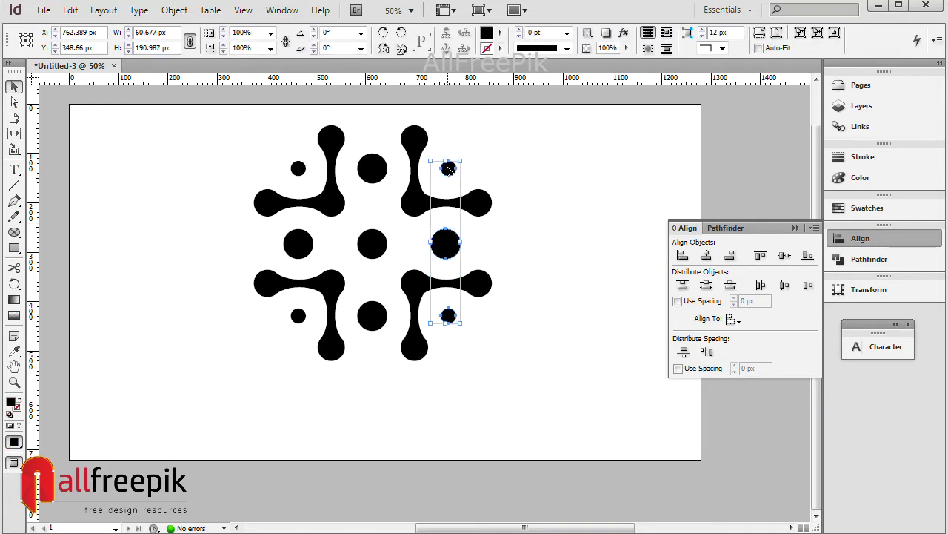
{"action": "left_click", "coordinate": [447, 248]}
{"action": "left_click", "coordinate": [707, 256]}
{"action": "left_click", "coordinate": [580, 146]}
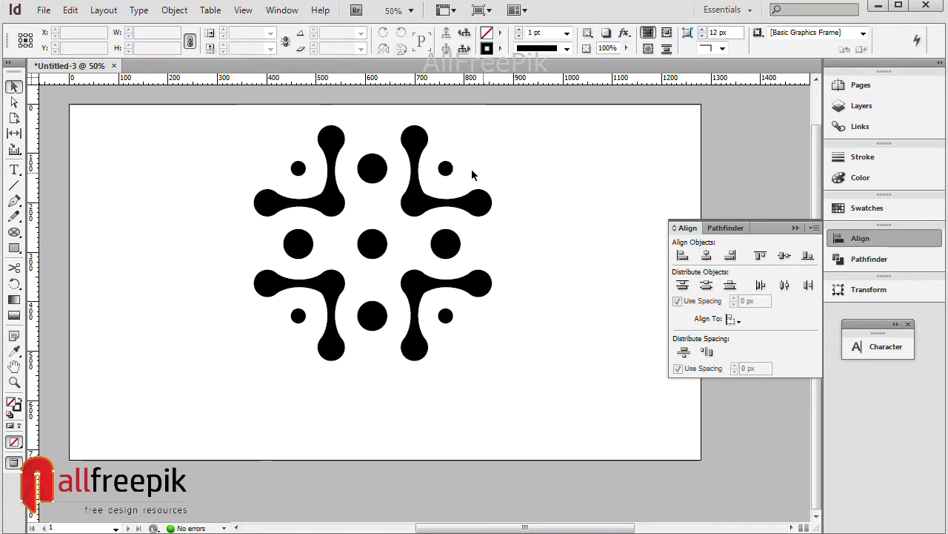
Align the vertical centers of the two upper small circles to the large top circle as key object.
{"action": "left_click", "coordinate": [449, 169]}
{"action": "left_click", "coordinate": [372, 171], "text": "shift"}
{"action": "left_click", "coordinate": [298, 168], "text": "shift"}
{"action": "left_click", "coordinate": [372, 169]}
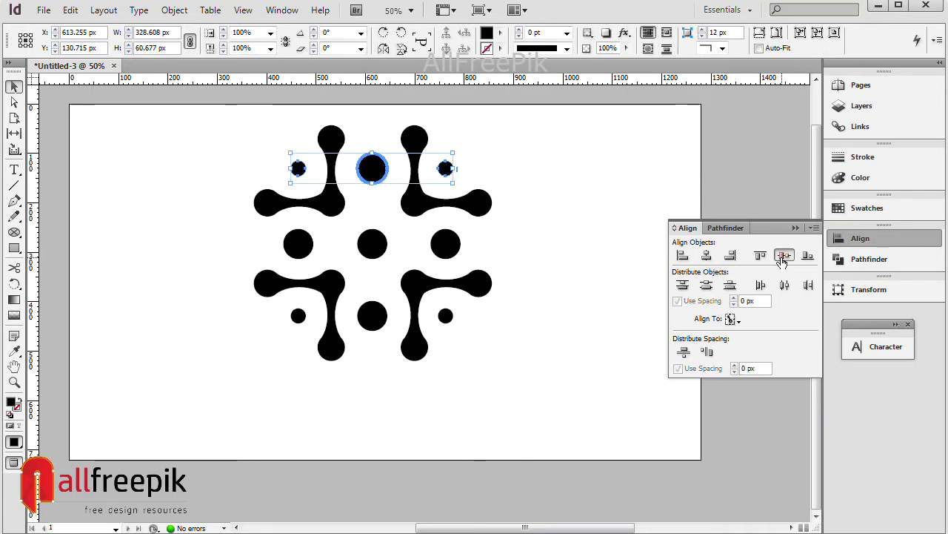
{"action": "left_click", "coordinate": [556, 176]}
Align the vertical centers of the two lower small circles to the large bottom circle as key object.
{"action": "left_click", "coordinate": [445, 317]}
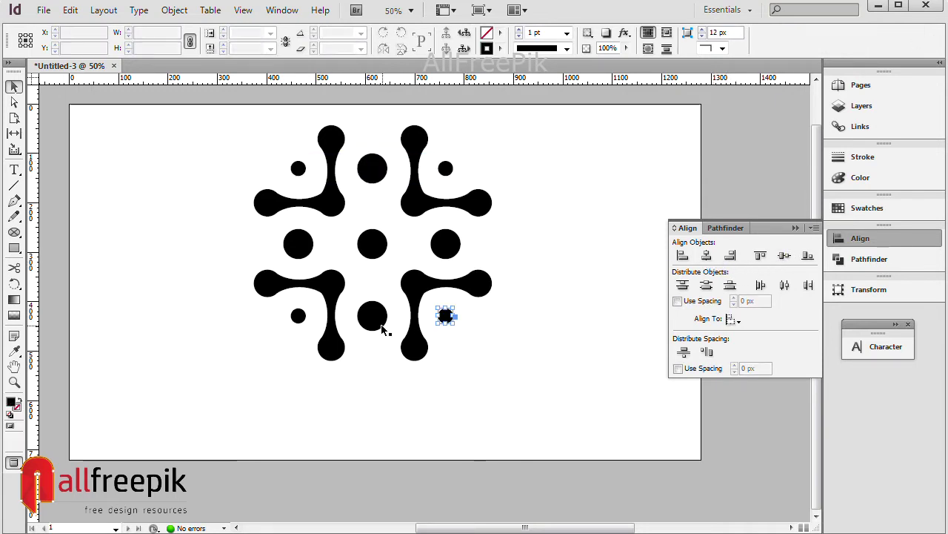
{"action": "left_click", "coordinate": [372, 317], "text": "shift"}
{"action": "left_click", "coordinate": [297, 316], "text": "shift"}
{"action": "left_click", "coordinate": [372, 317]}
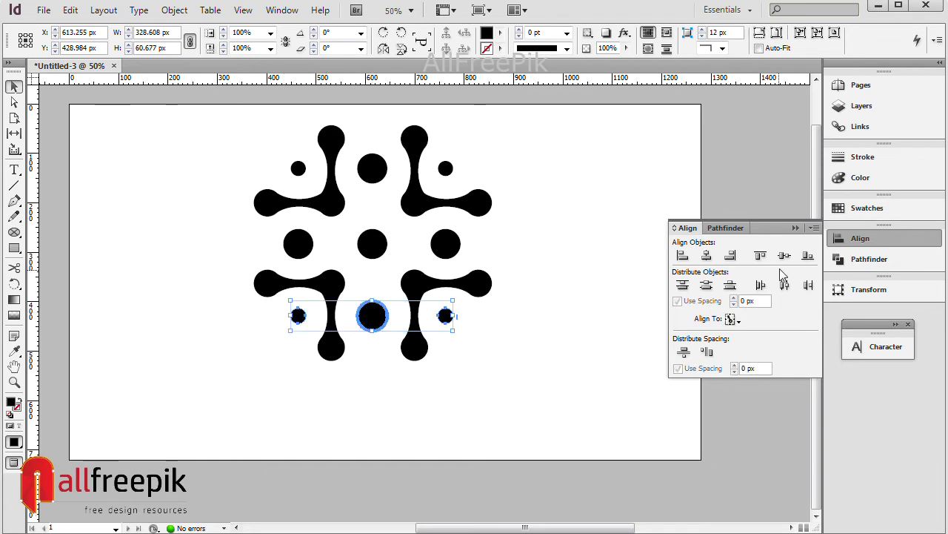
{"action": "left_click", "coordinate": [604, 243]}
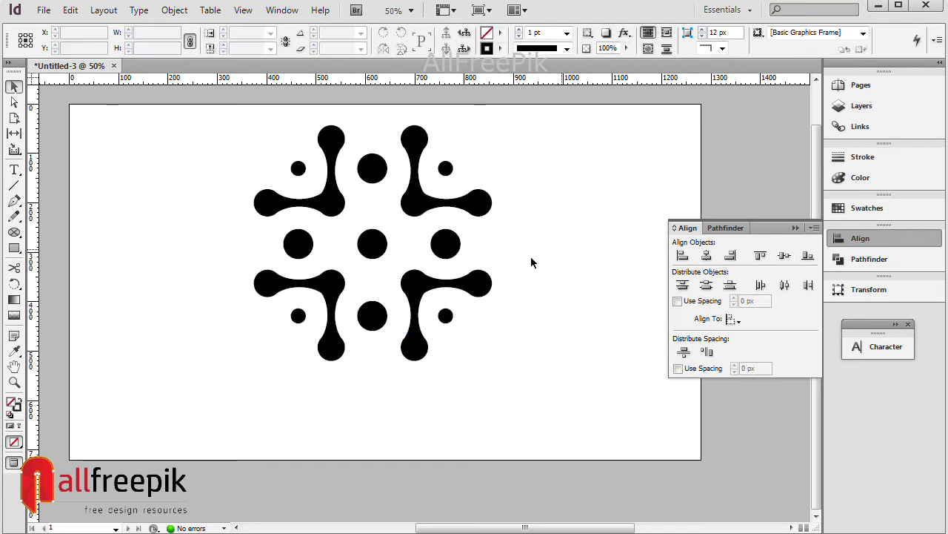
Scale the whole logo down to about 471 x 466 px and shift it slightly left and up.
{"action": "key", "text": "ctrl+a"}
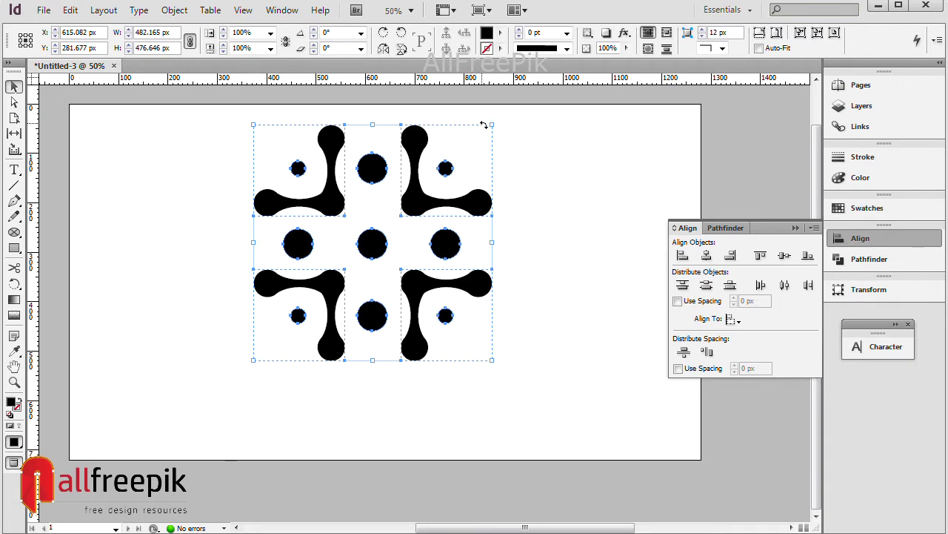
{"action": "left_click_drag", "start_coordinate": [492, 124], "coordinate": [489, 128]}
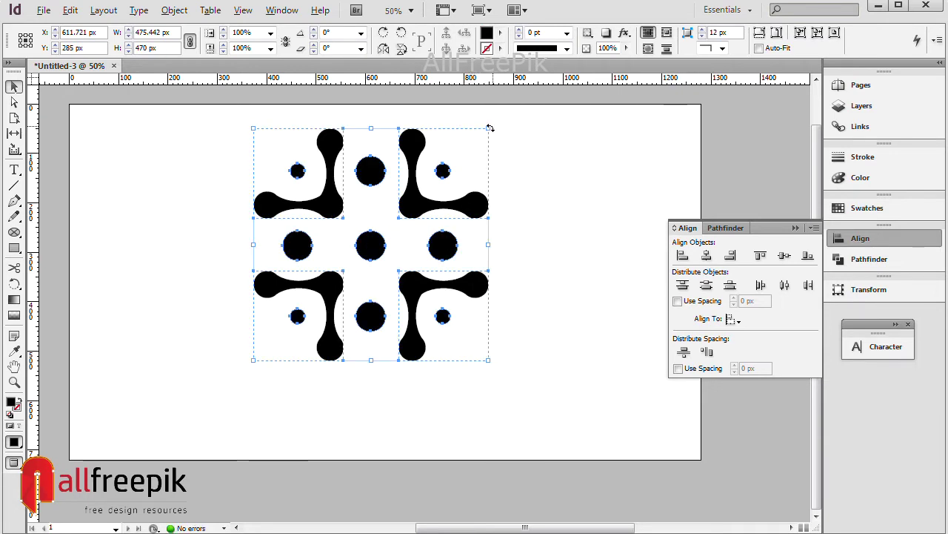
{"action": "left_click_drag", "start_coordinate": [492, 126], "coordinate": [489, 130]}
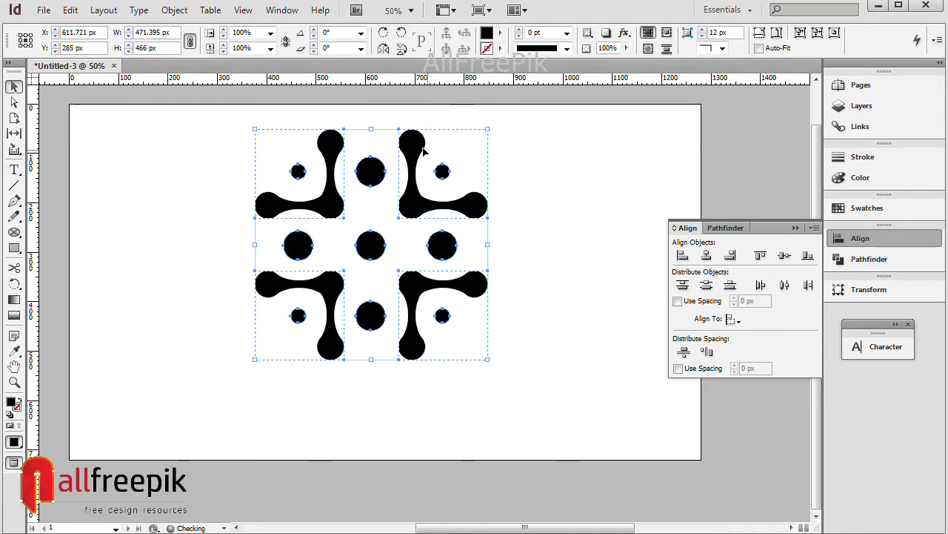
{"action": "left_click_drag", "start_coordinate": [412, 145], "coordinate": [410, 144]}
{"action": "left_click", "coordinate": [373, 430]}
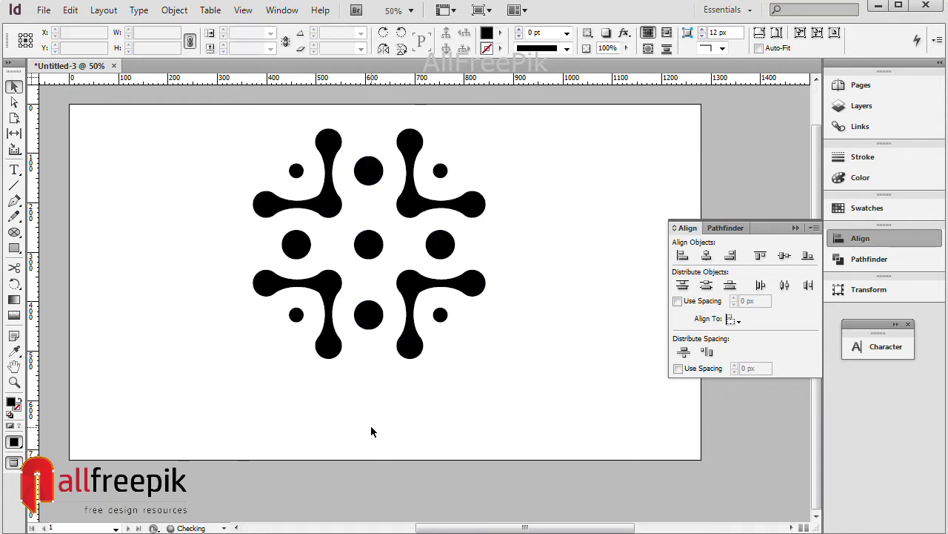
Add the text "company name" centered below the logo, with a smaller "logo tagline" line beneath it.
{"action": "key", "text": "t"}
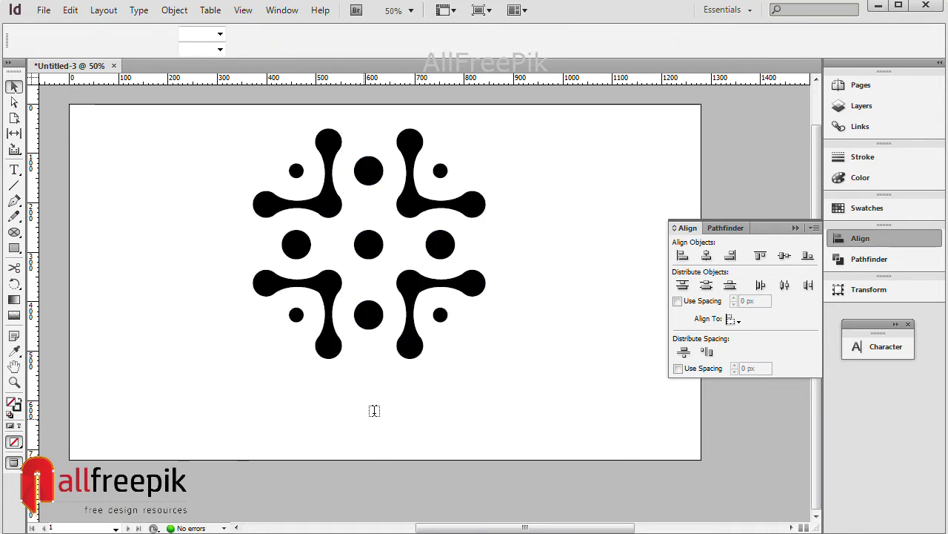
{"action": "key", "text": "v"}
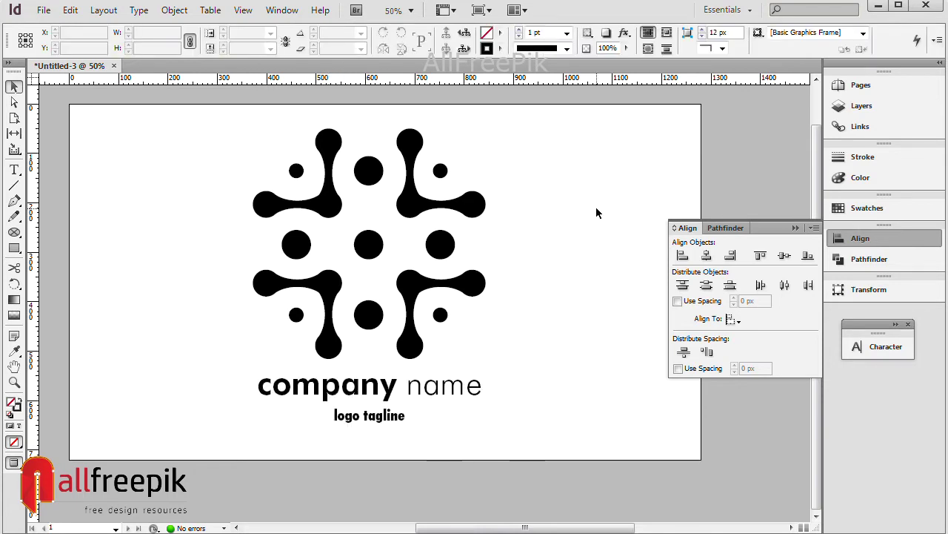
Create a new RGB process color swatch with Red 0, Green 125 and Blue 250.
{"action": "left_click", "coordinate": [472, 209]}
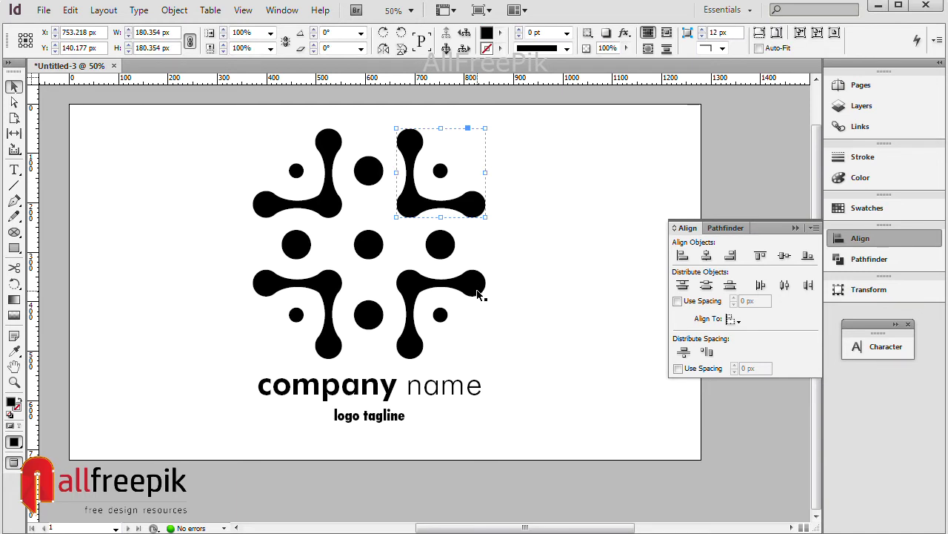
{"action": "key", "text": "ctrl+shift+a"}
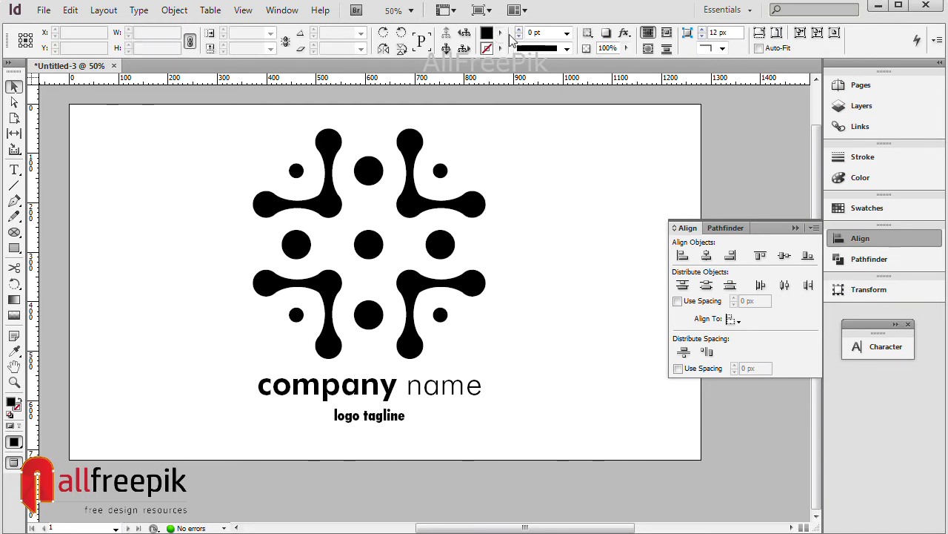
{"action": "left_click", "coordinate": [501, 33]}
{"action": "right_click", "coordinate": [563, 78]}
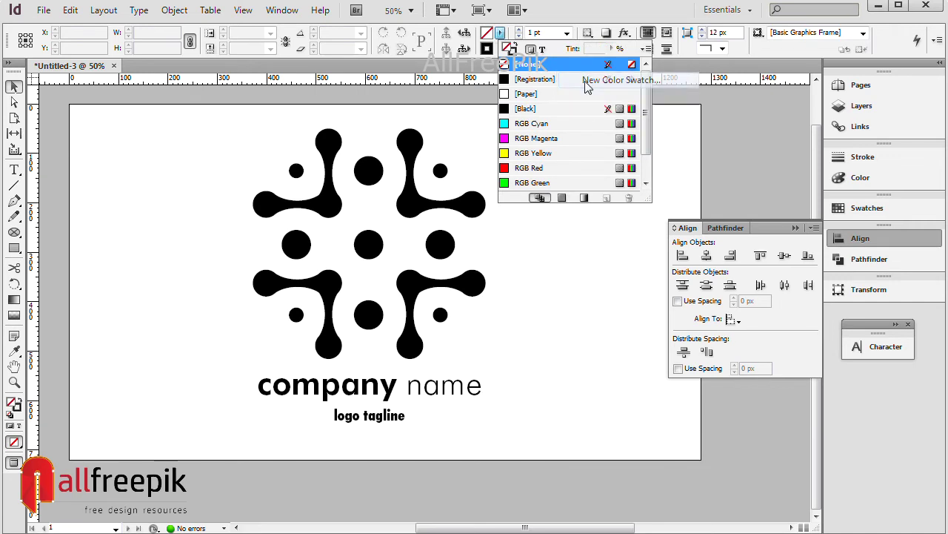
{"action": "left_click", "coordinate": [593, 80]}
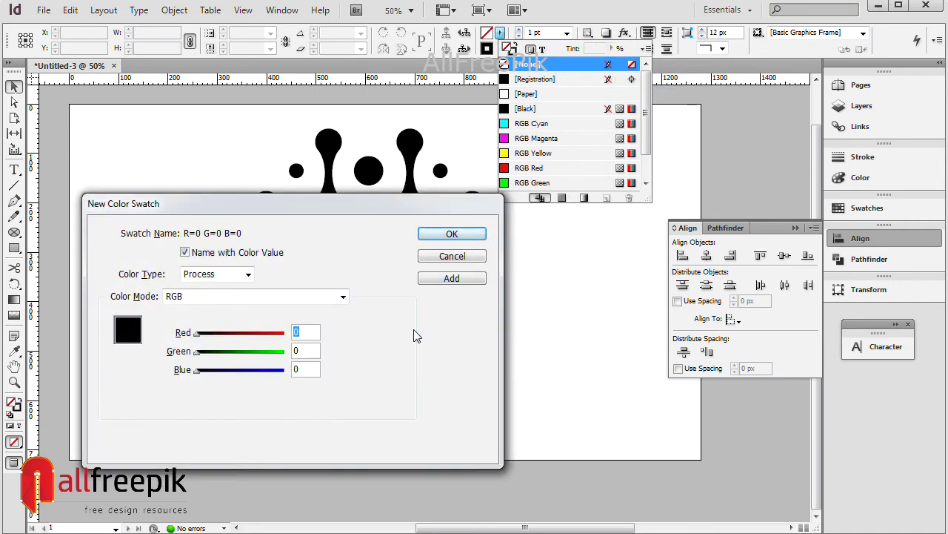
{"action": "type", "text": "125"}
{"action": "key", "text": "Tab"}
{"action": "type", "text": "25"}
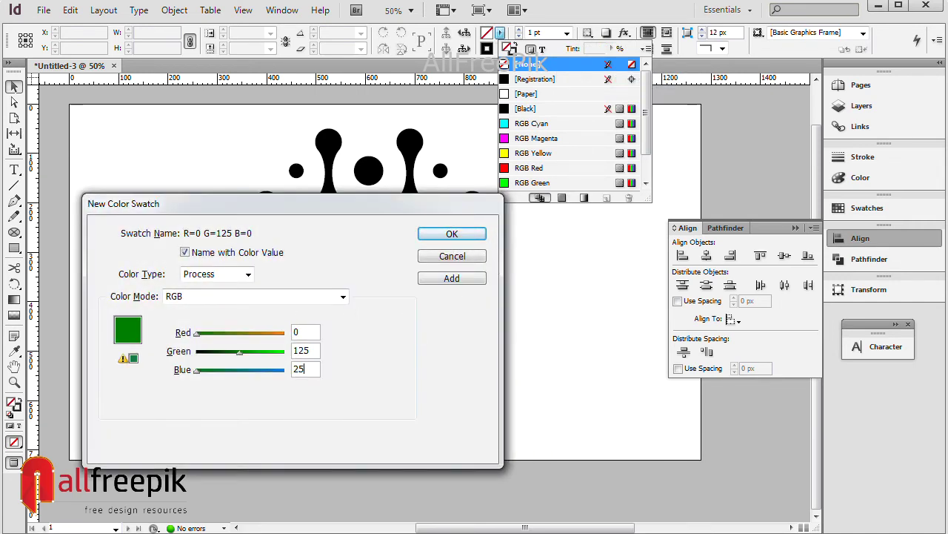
{"action": "type", "text": "0"}
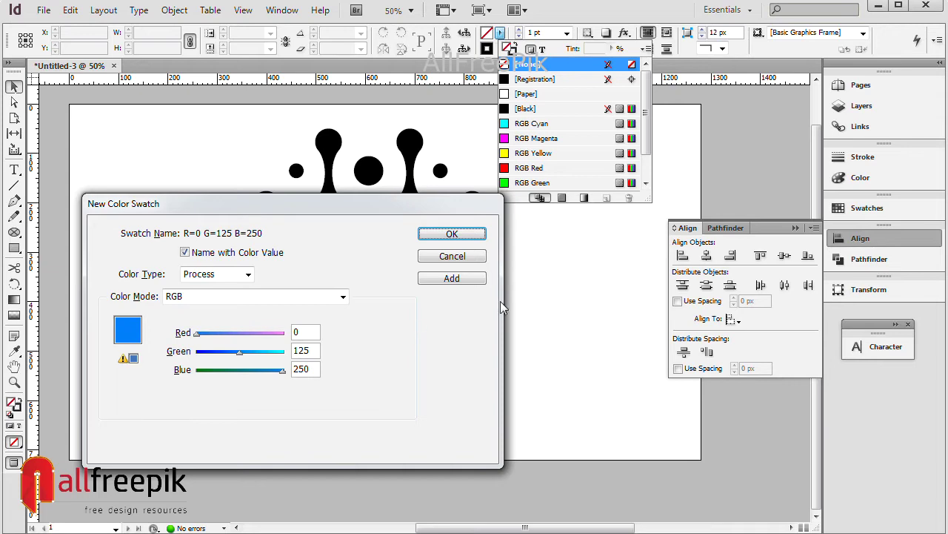
{"action": "left_click", "coordinate": [469, 236]}
Create another RGB process color swatch with Red 0, Green 250 and Blue 150.
{"action": "right_click", "coordinate": [585, 159]}
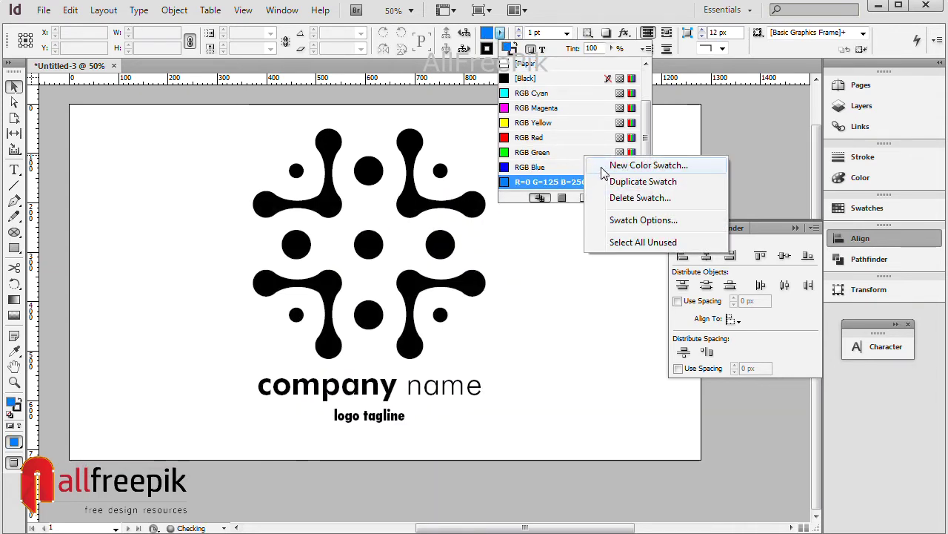
{"action": "left_click", "coordinate": [615, 165]}
{"action": "key", "text": "Tab"}
{"action": "type", "text": "250"}
{"action": "key", "text": "Tab"}
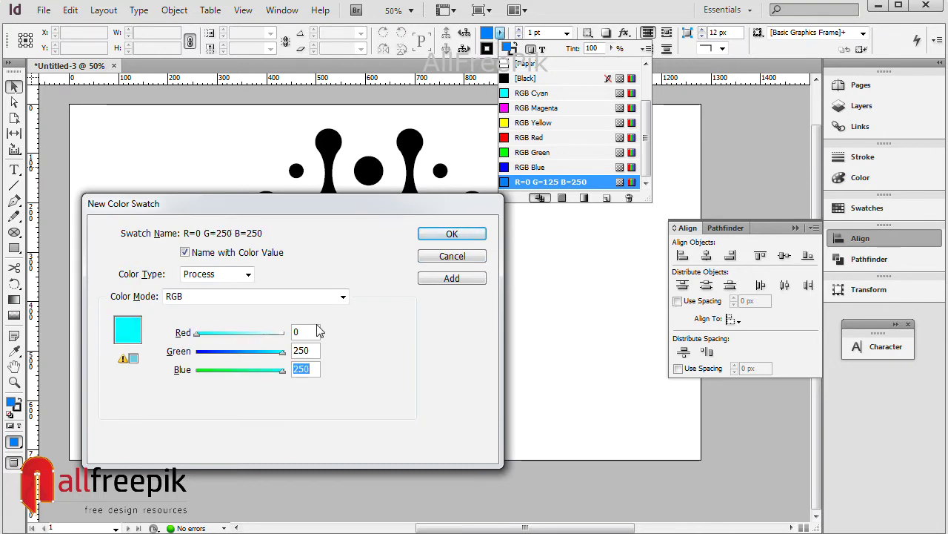
{"action": "type", "text": "150"}
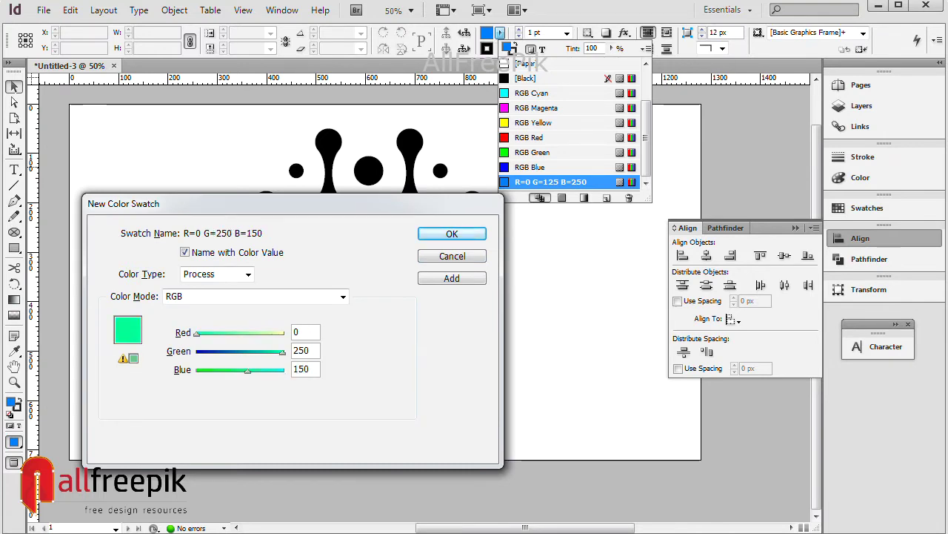
{"action": "left_click", "coordinate": [447, 235]}
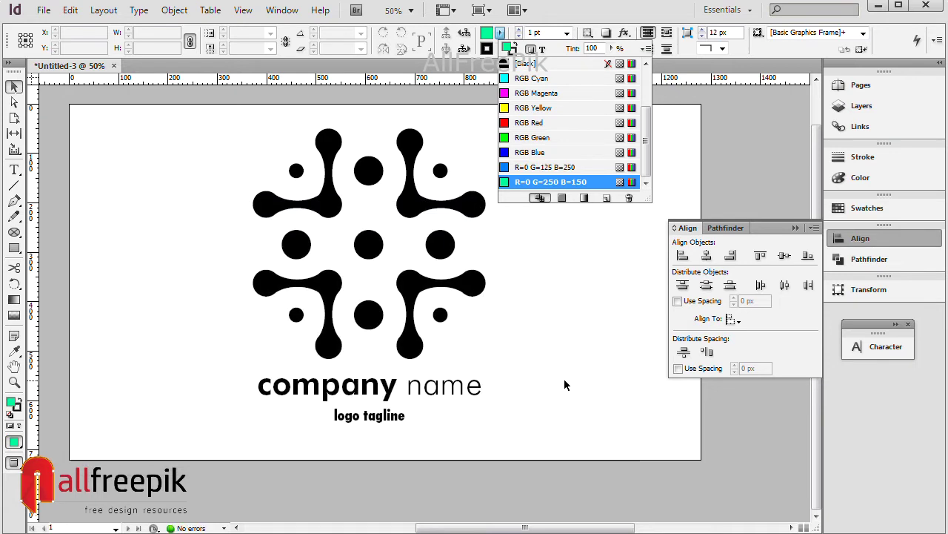
{"action": "left_click", "coordinate": [564, 384]}
Start a new gradient swatch of type Linear for the logo's upper-right corner shape.
{"action": "left_click", "coordinate": [466, 210]}
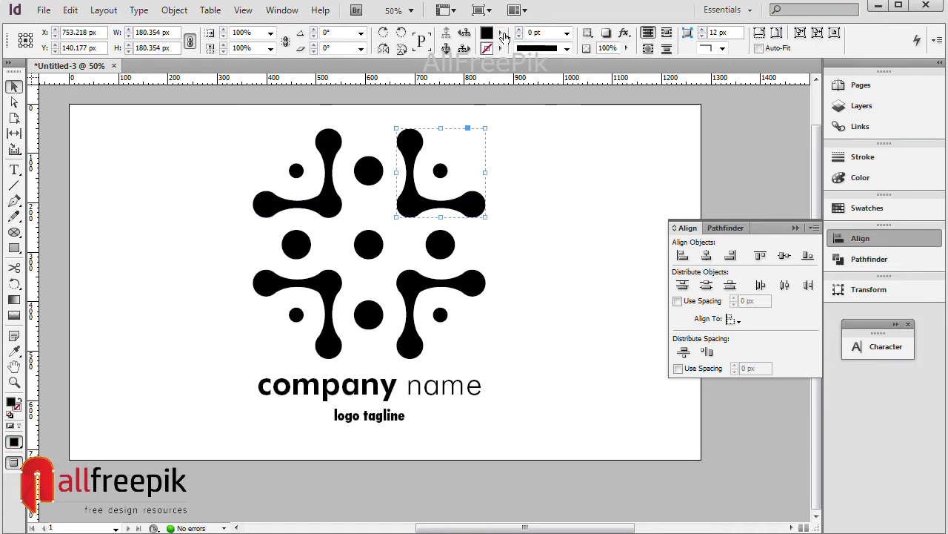
{"action": "left_click", "coordinate": [502, 33]}
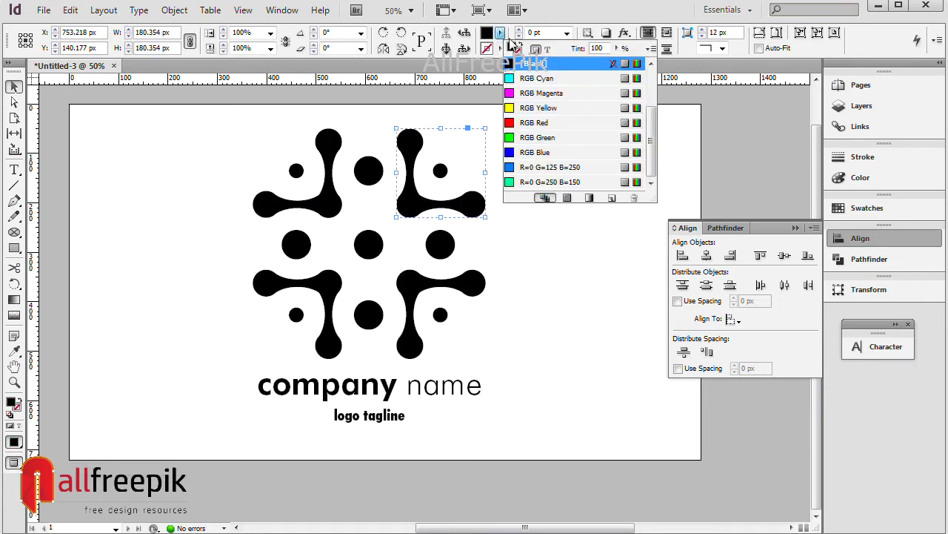
{"action": "left_click", "coordinate": [589, 198]}
{"action": "left_click", "coordinate": [651, 50]}
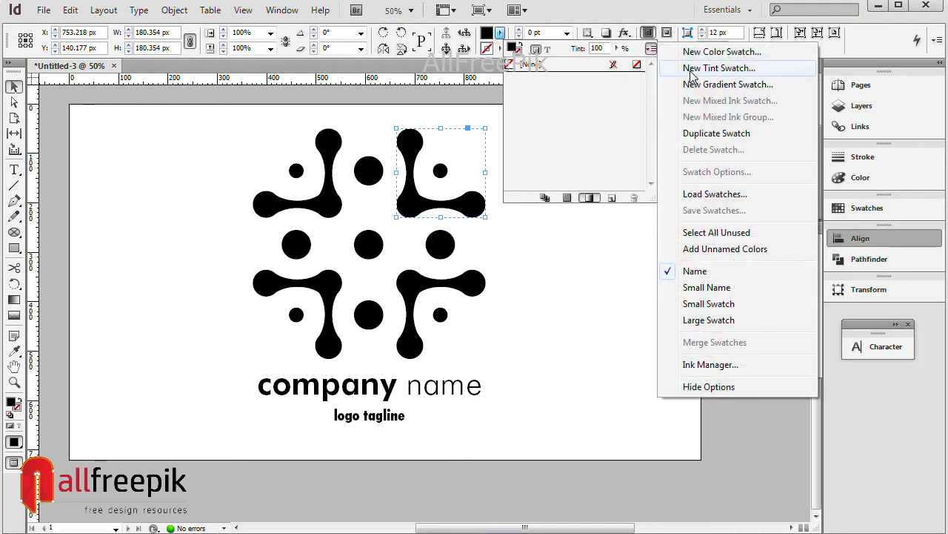
{"action": "left_click", "coordinate": [697, 83]}
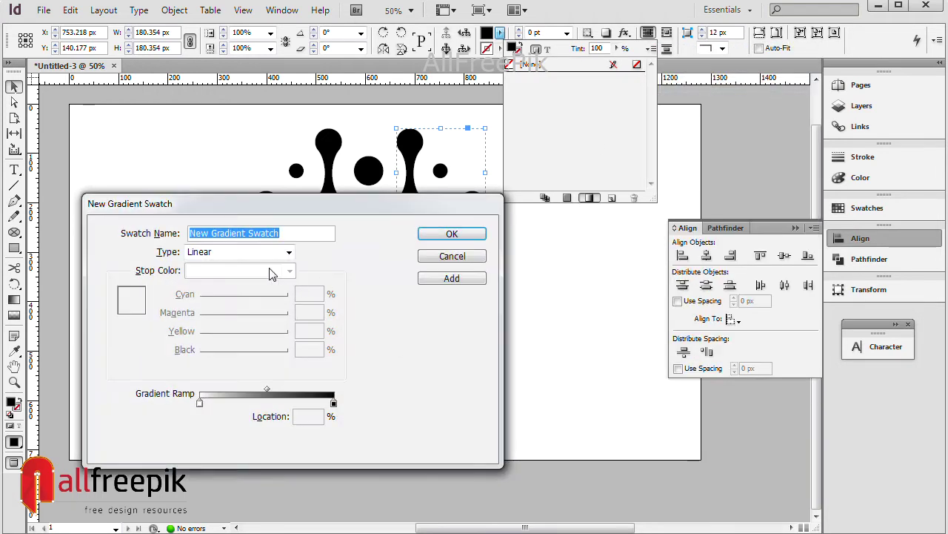
{"action": "left_click", "coordinate": [246, 259]}
{"action": "left_click", "coordinate": [228, 264]}
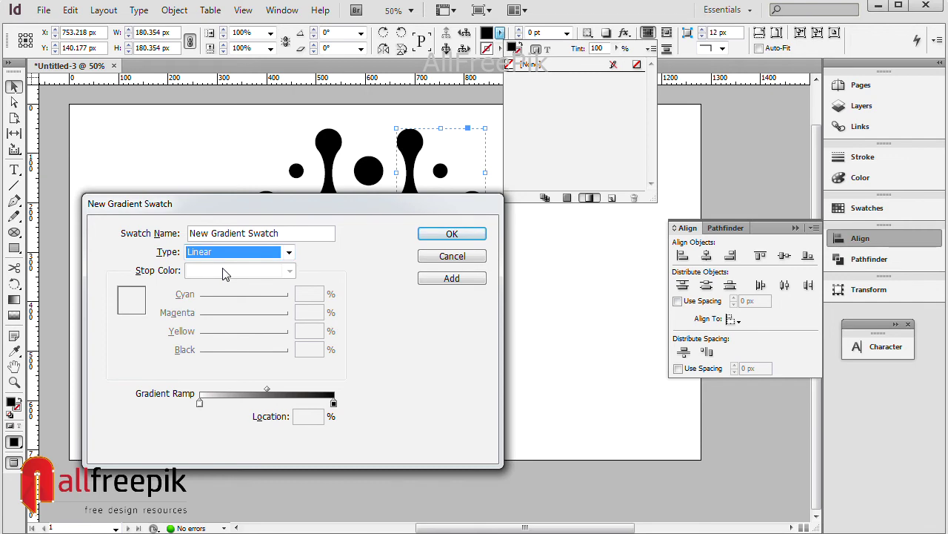
Set the gradient's starting stop to the blue swatch R=0 G=125 B=250.
{"action": "left_click", "coordinate": [200, 403]}
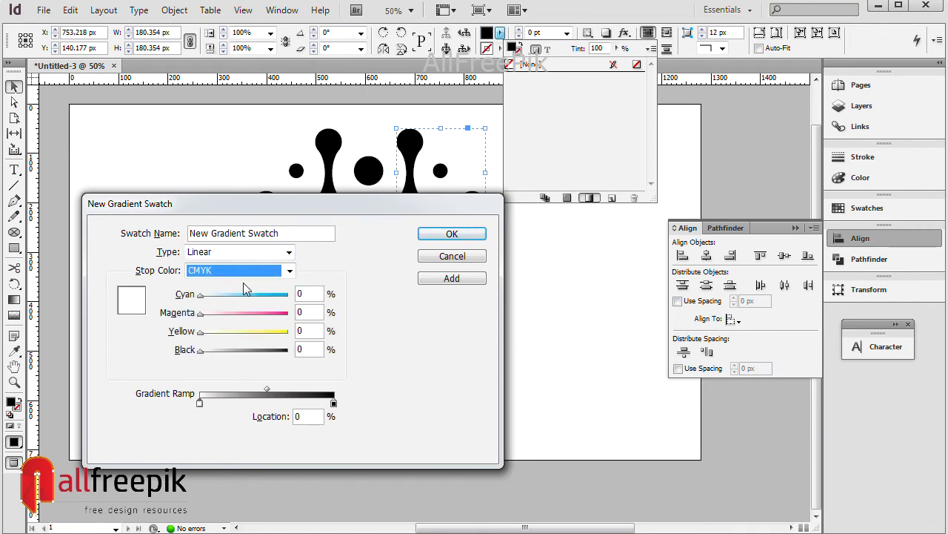
{"action": "left_click", "coordinate": [247, 270]}
{"action": "left_click", "coordinate": [222, 310]}
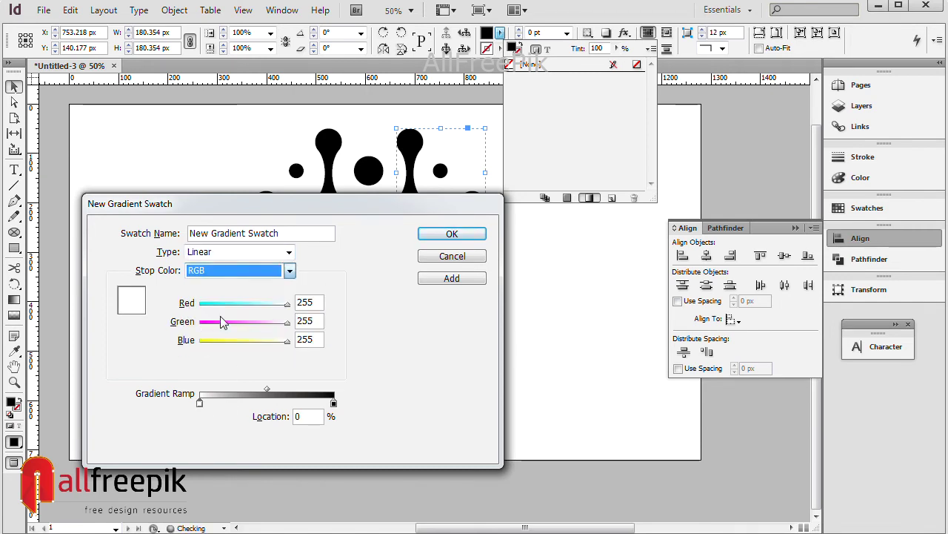
{"action": "left_click", "coordinate": [256, 271]}
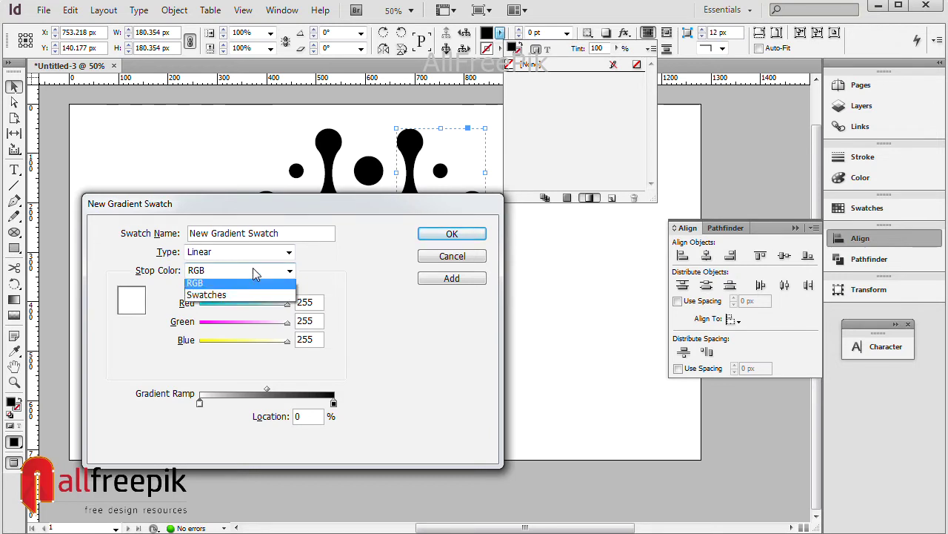
{"action": "left_click", "coordinate": [215, 320]}
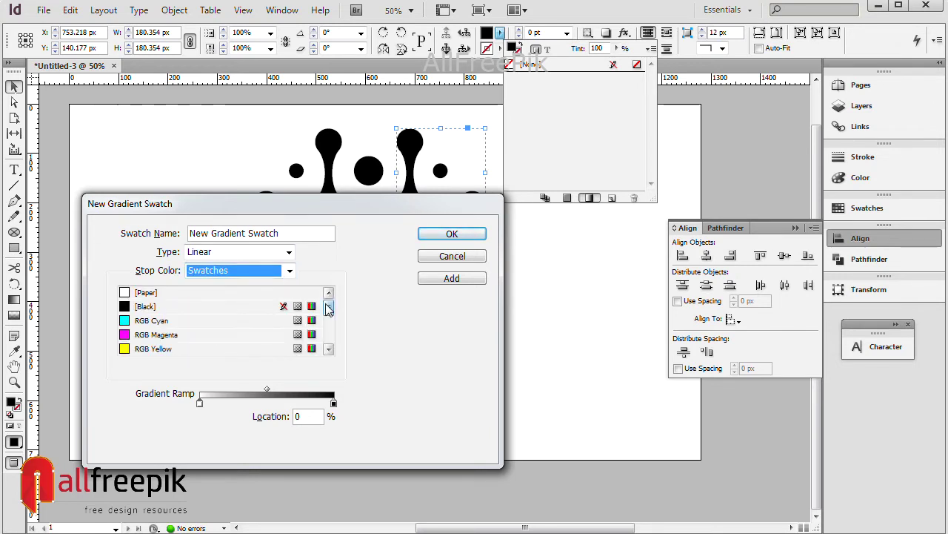
{"action": "left_click_drag", "start_coordinate": [328, 300], "coordinate": [328, 337]}
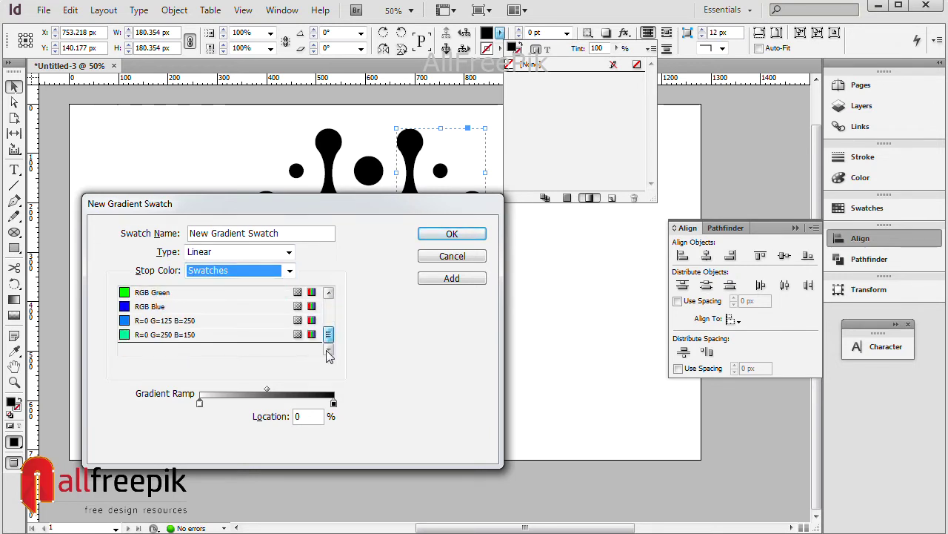
{"action": "left_click", "coordinate": [184, 323]}
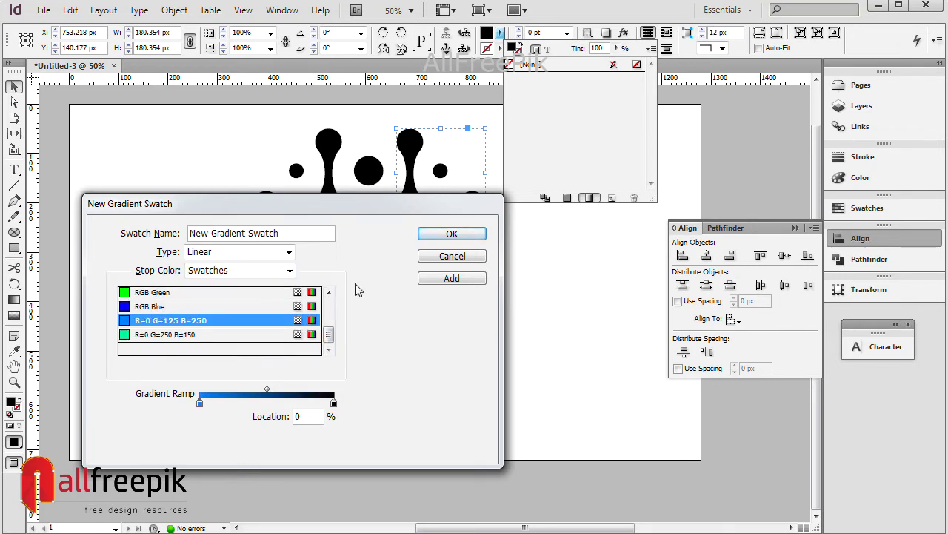
Set the gradient's end stop to the green swatch R=0 G=250 B=150 and create the swatch, filling the upper-right shape.
{"action": "left_click", "coordinate": [333, 403]}
{"action": "left_click_drag", "start_coordinate": [328, 306], "coordinate": [329, 354]}
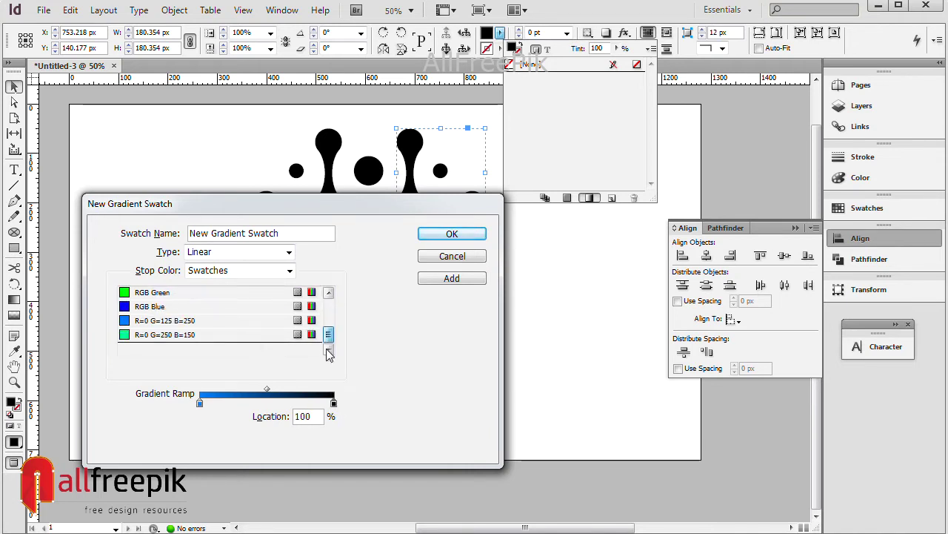
{"action": "left_click", "coordinate": [197, 335]}
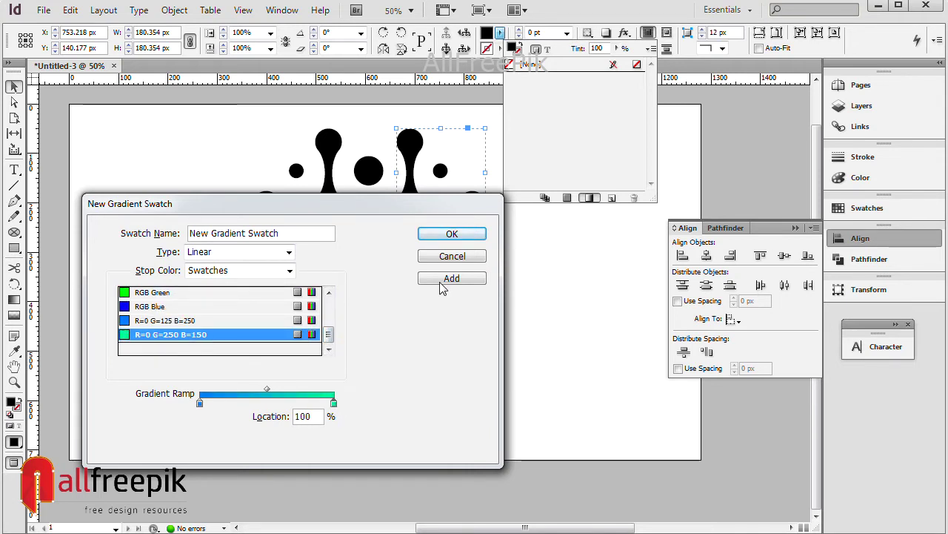
{"action": "left_click", "coordinate": [452, 235]}
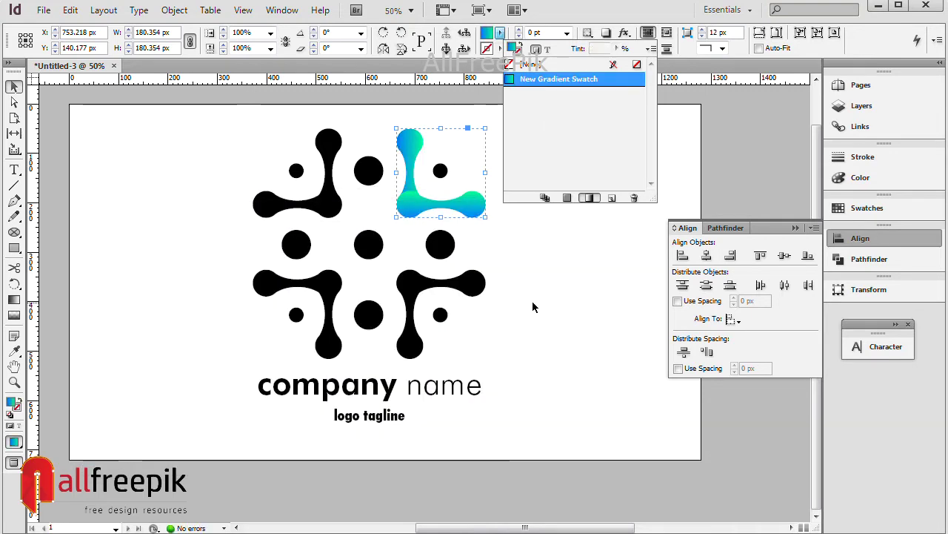
{"action": "left_click", "coordinate": [532, 301]}
Ungroup the upper-right and lower-right corner shapes of the logo.
{"action": "left_click", "coordinate": [409, 198]}
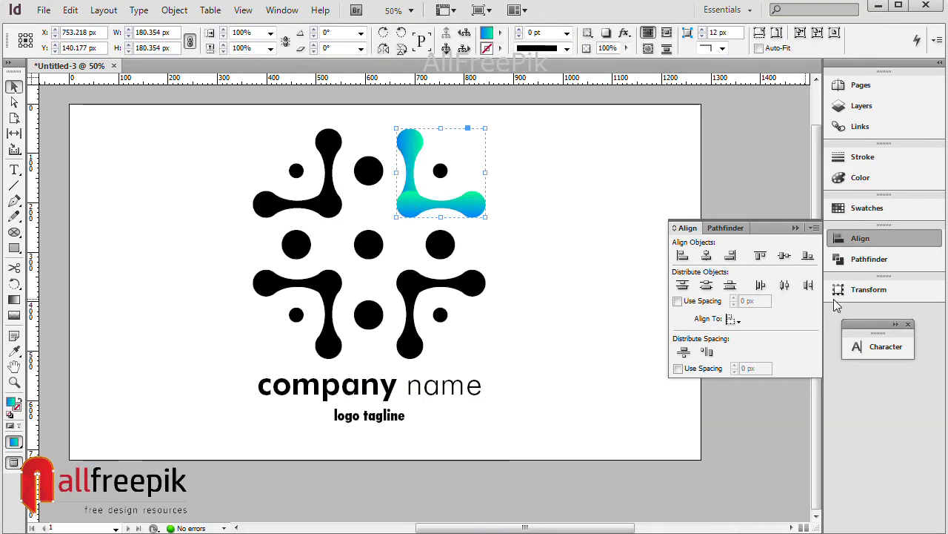
{"action": "left_click", "coordinate": [867, 258]}
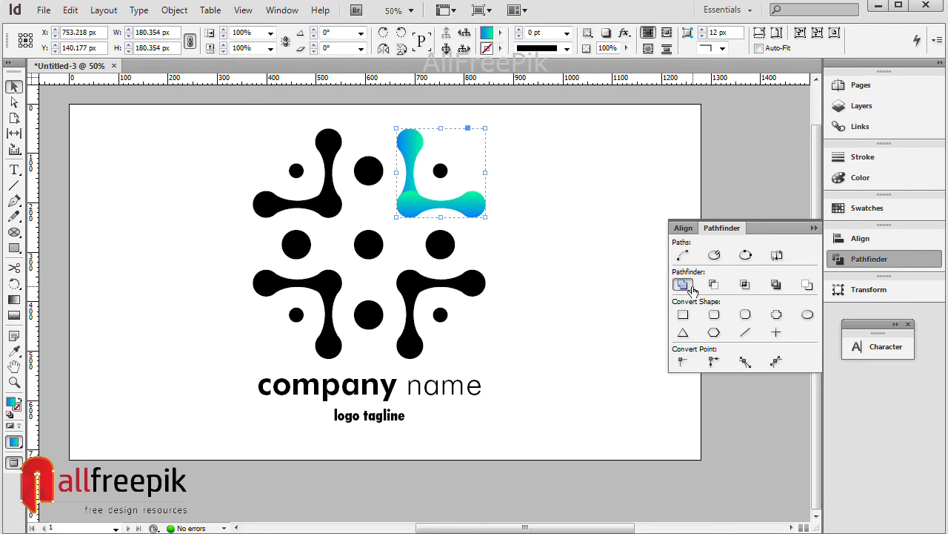
{"action": "right_click", "coordinate": [456, 199]}
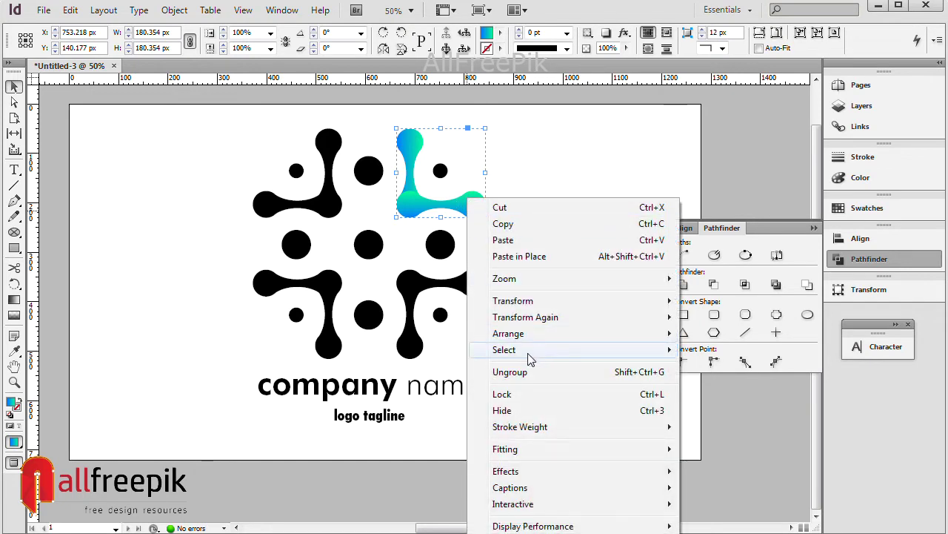
{"action": "left_click", "coordinate": [531, 367]}
{"action": "left_click", "coordinate": [475, 294]}
{"action": "right_click", "coordinate": [476, 291]}
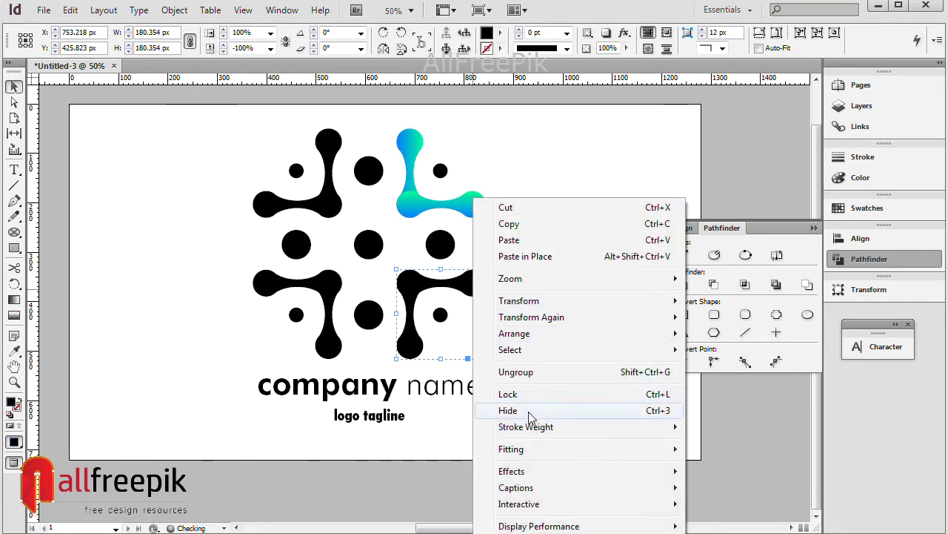
{"action": "left_click", "coordinate": [536, 373]}
Ungroup the lower-left and upper-left corner shapes of the logo.
{"action": "left_click", "coordinate": [331, 292]}
{"action": "right_click", "coordinate": [332, 292]}
{"action": "left_click", "coordinate": [372, 371]}
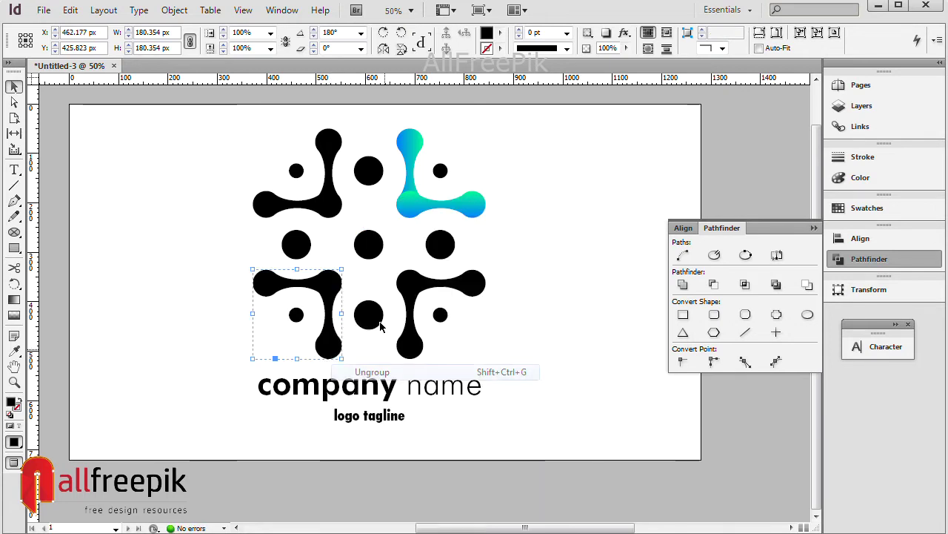
{"action": "left_click", "coordinate": [331, 216]}
{"action": "right_click", "coordinate": [330, 216]}
{"action": "left_click", "coordinate": [437, 371]}
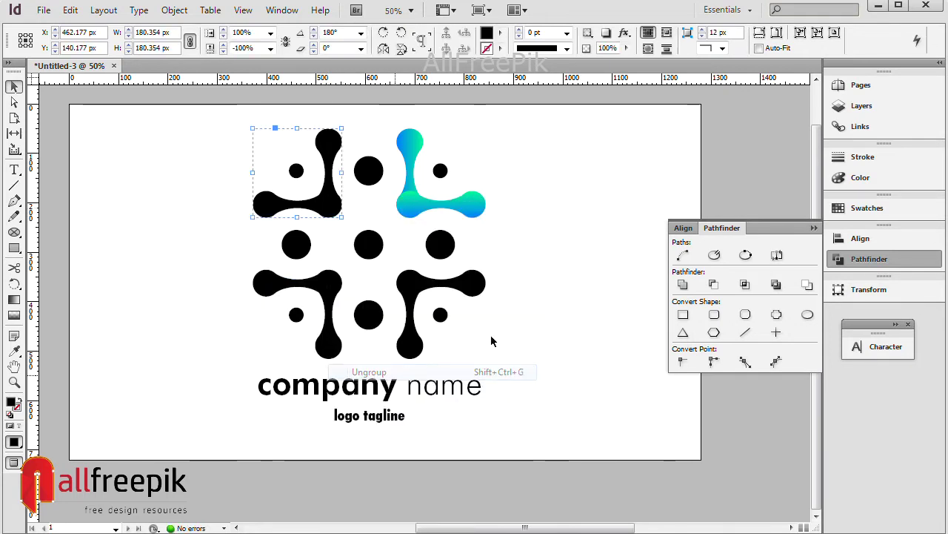
Unite the parts of the upper-left corner shape into one path, and likewise those of the upper-right corner shape.
{"action": "left_click", "coordinate": [682, 286]}
{"action": "left_click", "coordinate": [504, 211]}
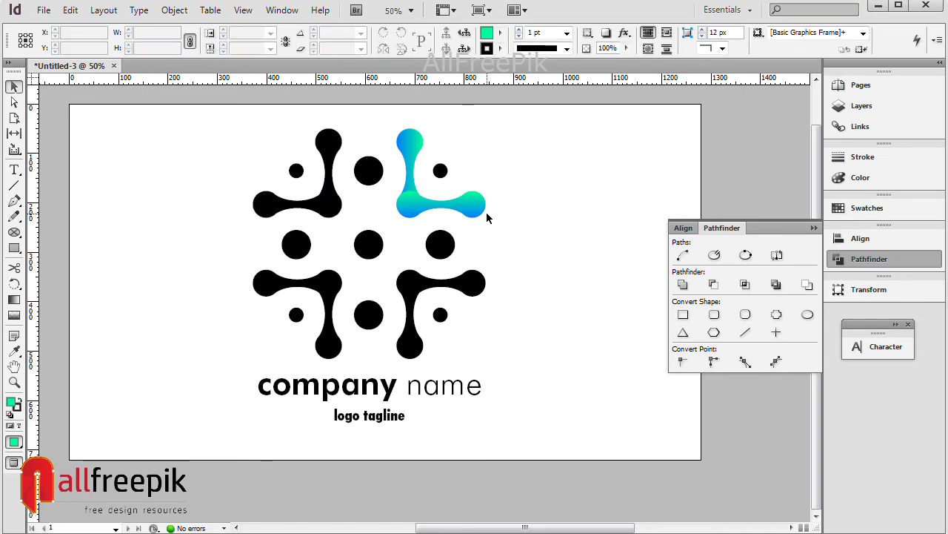
{"action": "left_click", "coordinate": [472, 212]}
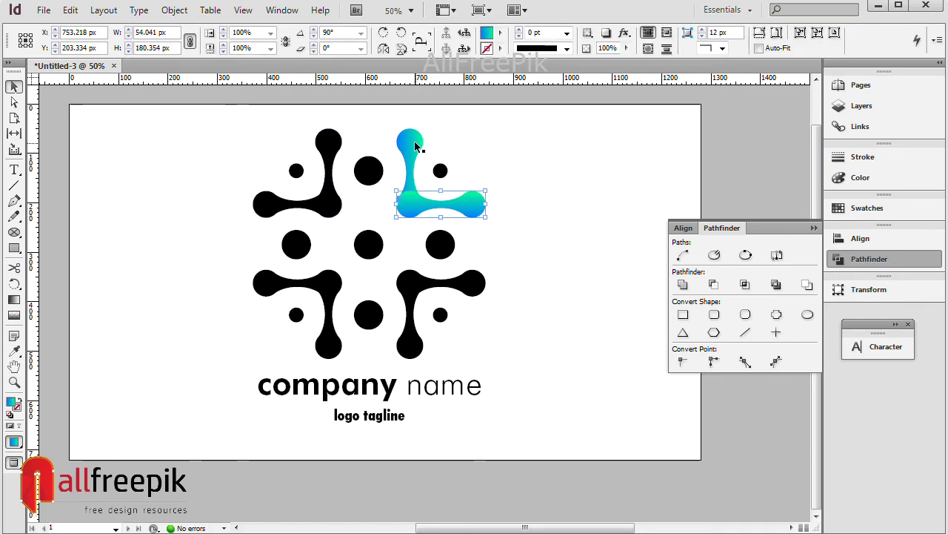
{"action": "left_click", "coordinate": [682, 286]}
{"action": "left_click", "coordinate": [549, 329]}
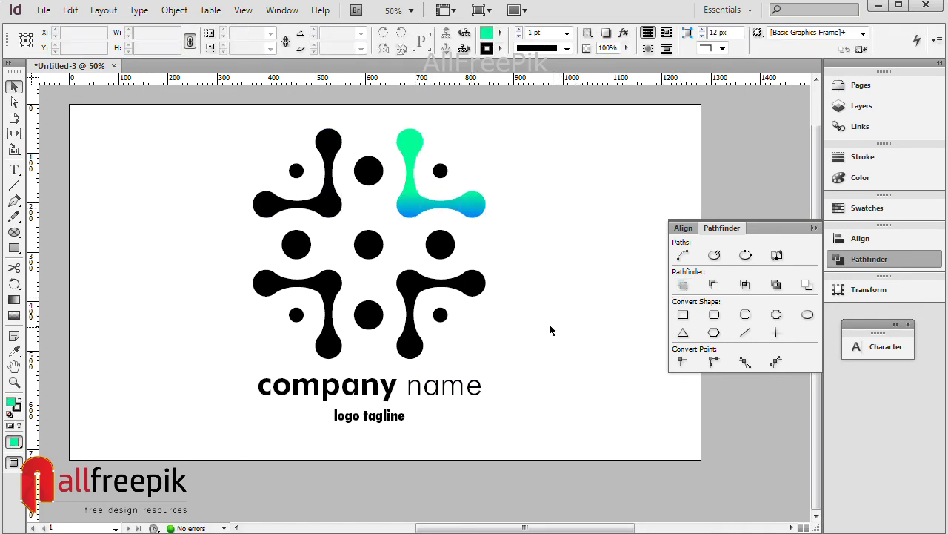
Unite the parts of the lower-right corner shape into one path, and likewise those of the lower-left corner shape.
{"action": "left_click", "coordinate": [476, 286]}
{"action": "left_click", "coordinate": [683, 286]}
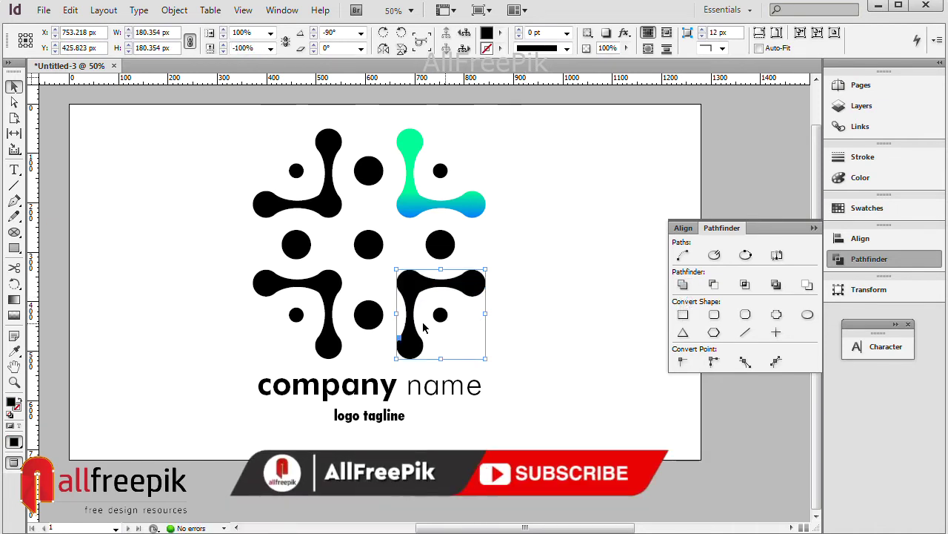
{"action": "left_click", "coordinate": [332, 346]}
{"action": "left_click", "coordinate": [269, 284], "text": "shift"}
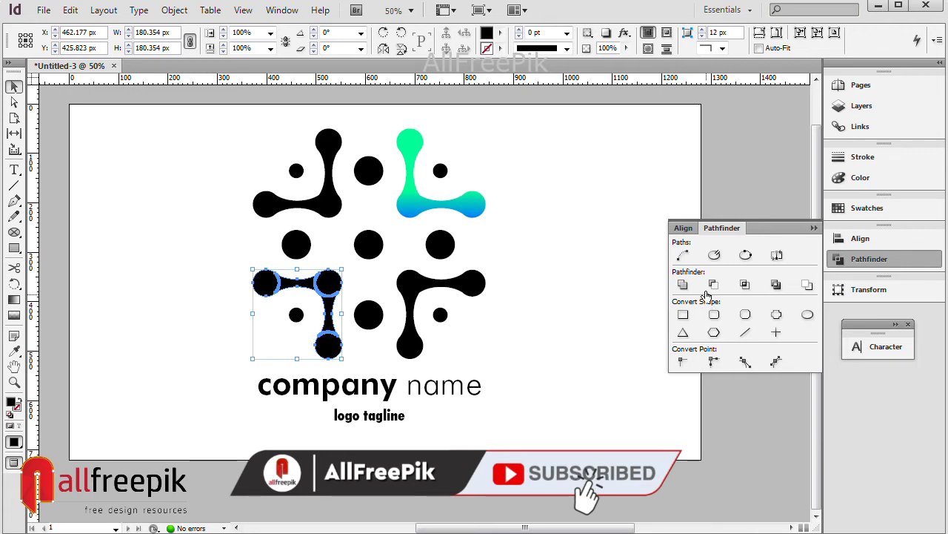
{"action": "left_click", "coordinate": [683, 284]}
{"action": "left_click", "coordinate": [513, 239]}
Fill the upper-left, lower-right and lower-left corner shapes with New Gradient Swatch.
{"action": "left_click", "coordinate": [337, 211]}
{"action": "left_click", "coordinate": [500, 34]}
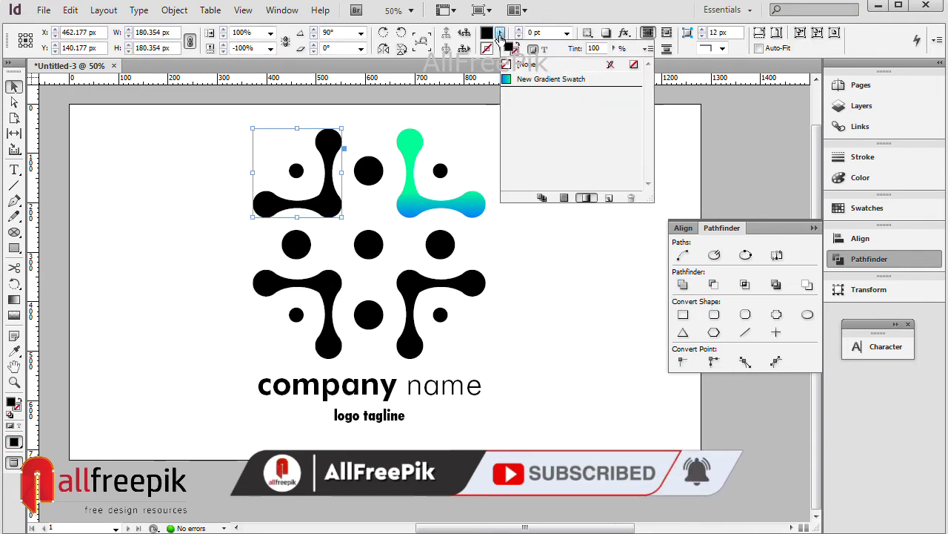
{"action": "left_click", "coordinate": [520, 82]}
{"action": "left_click", "coordinate": [472, 288]}
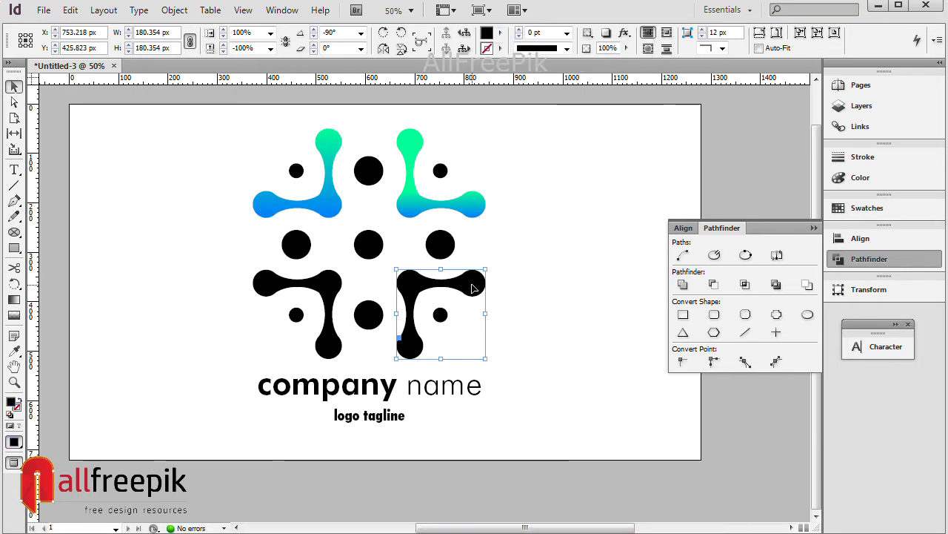
{"action": "left_click", "coordinate": [500, 34]}
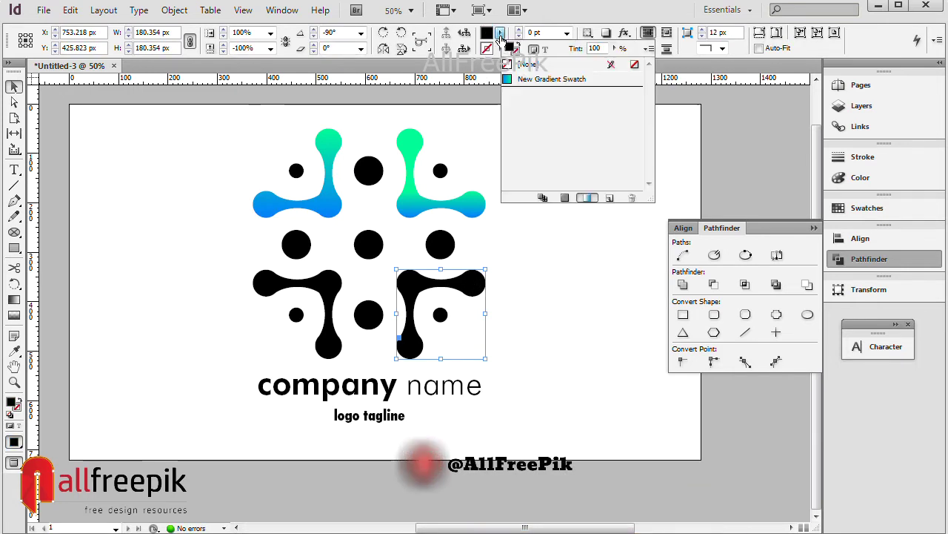
{"action": "left_click", "coordinate": [544, 80]}
{"action": "left_click", "coordinate": [324, 289]}
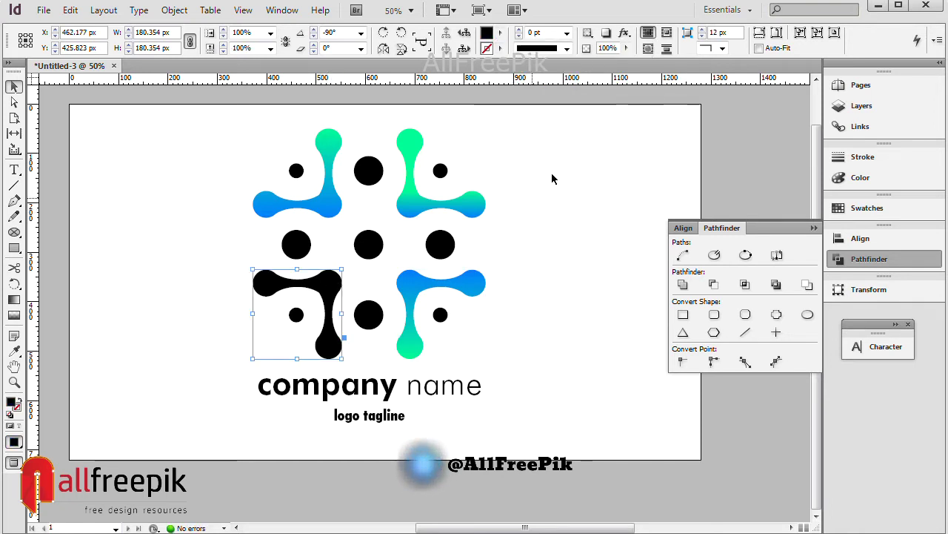
{"action": "left_click", "coordinate": [501, 35]}
{"action": "left_click", "coordinate": [548, 79]}
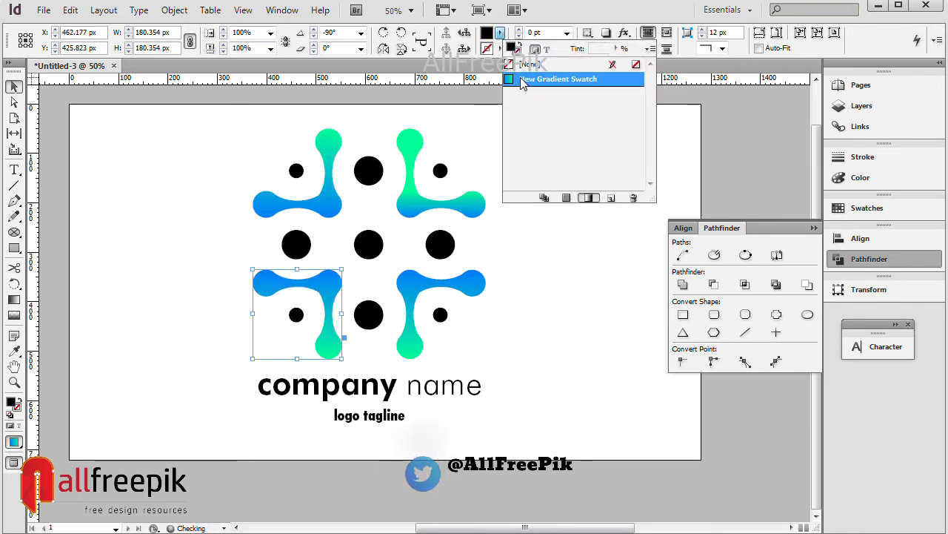
{"action": "left_click", "coordinate": [521, 282]}
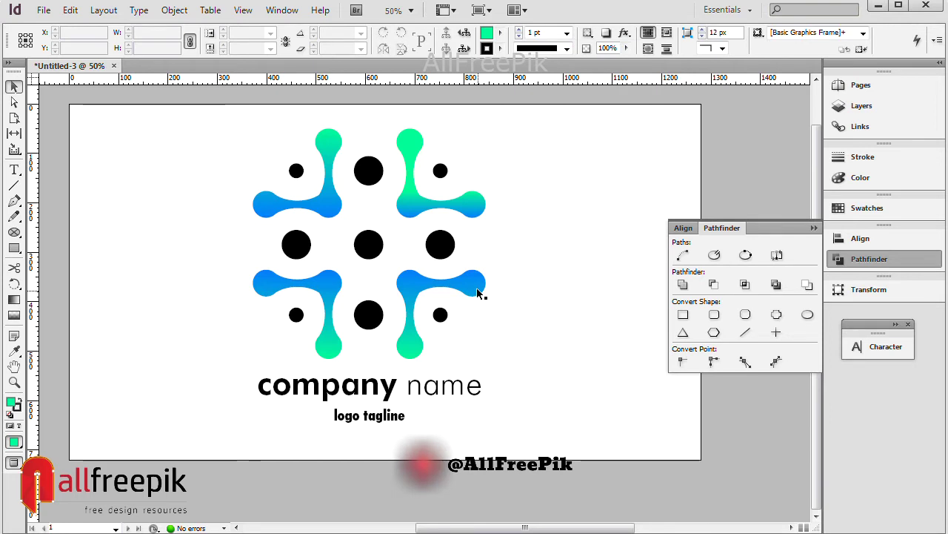
Fill the five larger black circles of the logo with the R=0 G=250 B=150 swatch.
{"action": "left_click", "coordinate": [438, 247]}
{"action": "left_click", "coordinate": [368, 245], "text": "shift"}
{"action": "left_click", "coordinate": [296, 245], "text": "shift"}
{"action": "left_click", "coordinate": [368, 317], "text": "shift"}
{"action": "left_click", "coordinate": [368, 170], "text": "shift"}
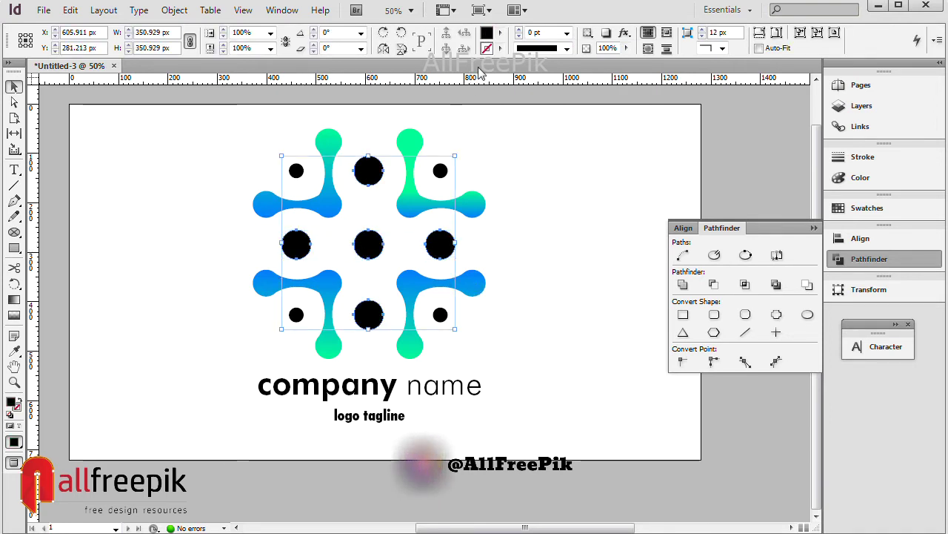
{"action": "left_click", "coordinate": [500, 33]}
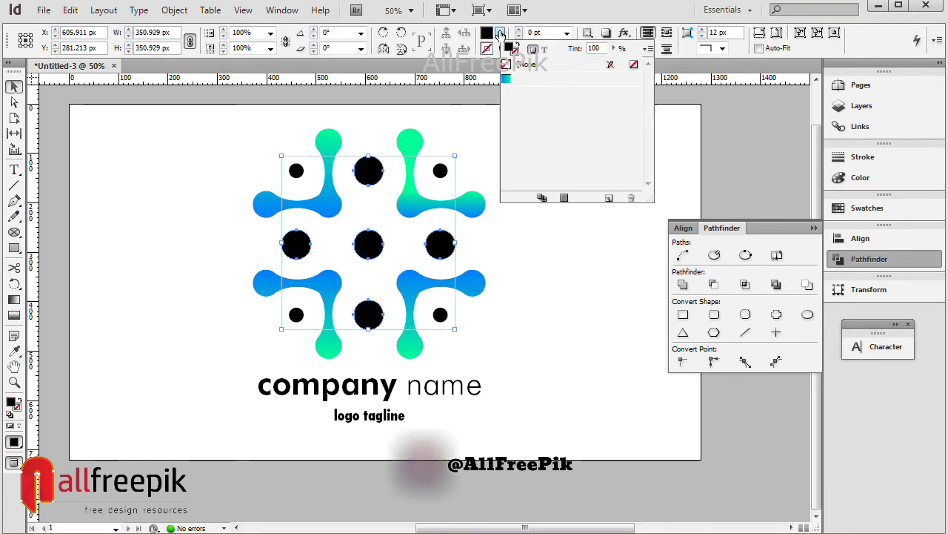
{"action": "left_click", "coordinate": [543, 198]}
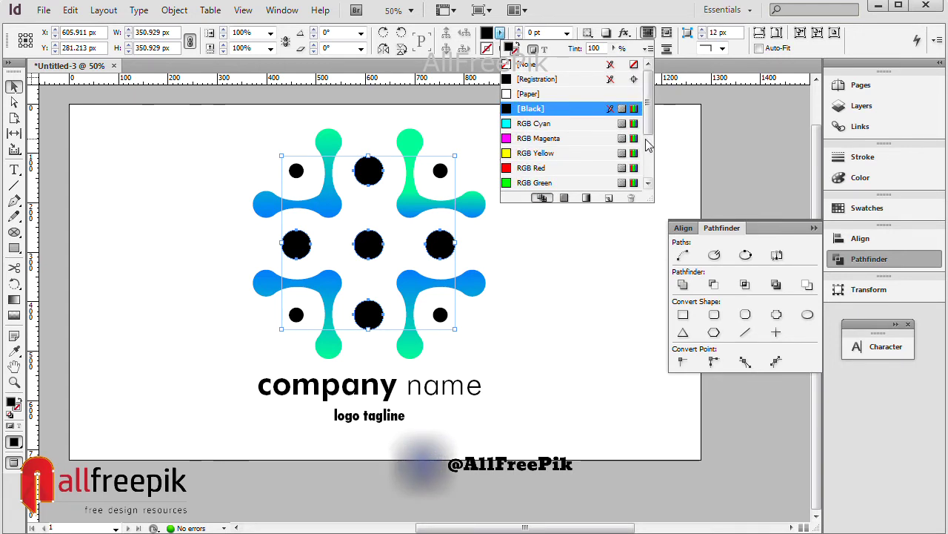
{"action": "left_click_drag", "start_coordinate": [646, 140], "coordinate": [647, 173]}
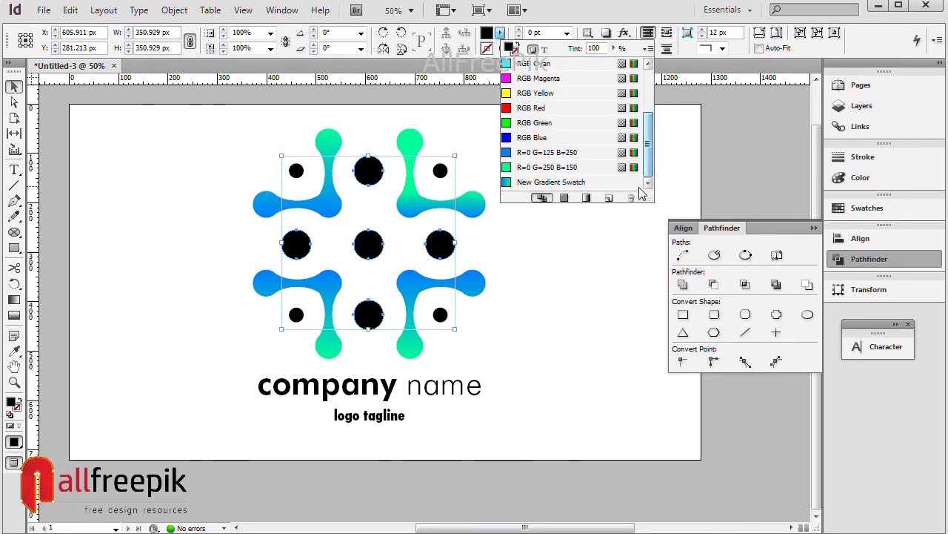
{"action": "left_click", "coordinate": [547, 167]}
{"action": "left_click", "coordinate": [529, 270]}
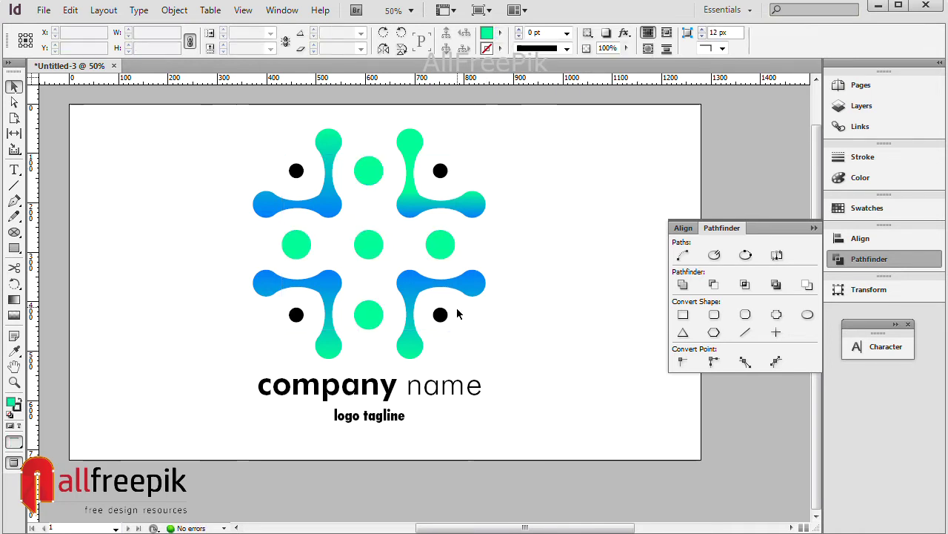
Fill the four small black corner circles with the R=0 G=125 B=250 swatch.
{"action": "left_click", "coordinate": [441, 314]}
{"action": "left_click", "coordinate": [440, 171], "text": "shift"}
{"action": "left_click", "coordinate": [296, 170], "text": "shift"}
{"action": "left_click", "coordinate": [296, 314], "text": "shift"}
{"action": "left_click", "coordinate": [299, 318], "text": "shift"}
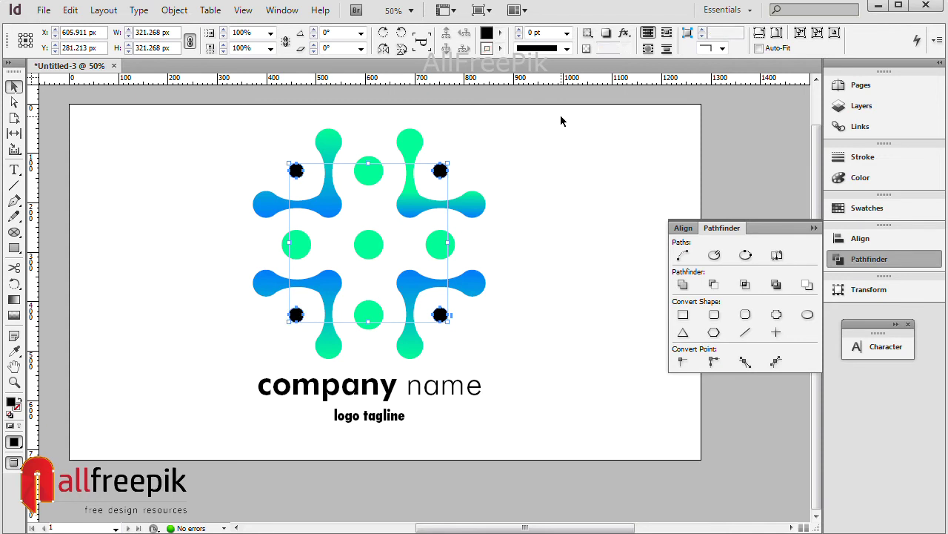
{"action": "left_click", "coordinate": [501, 34]}
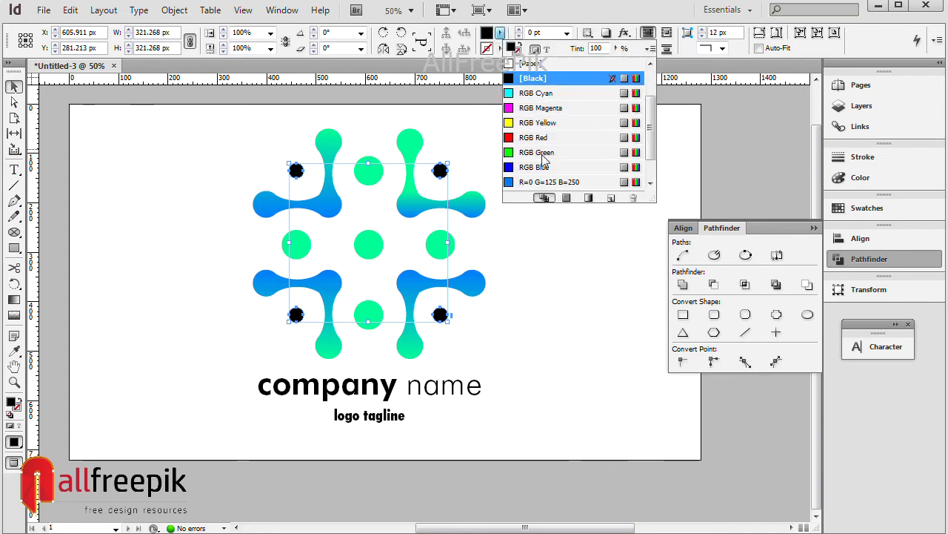
{"action": "left_click", "coordinate": [563, 182]}
{"action": "left_click", "coordinate": [559, 284]}
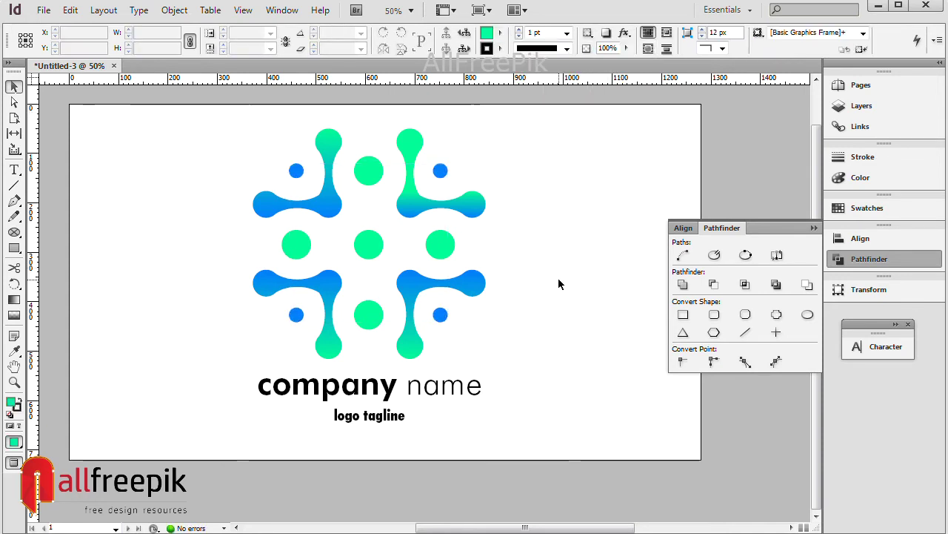
Group all the shapes of the logo mark and scale the group down around its centre.
{"action": "left_click_drag", "start_coordinate": [542, 342], "coordinate": [555, 353]}
{"action": "left_click", "coordinate": [174, 10]}
{"action": "left_click", "coordinate": [191, 98]}
{"action": "left_click_drag", "start_coordinate": [485, 128], "coordinate": [457, 159]}
{"action": "left_click_drag", "start_coordinate": [439, 214], "coordinate": [442, 214]}
Move the company text frame up to just below the mark and fill "logo tagline" with New Gradient Swatch.
{"action": "left_click", "coordinate": [429, 388]}
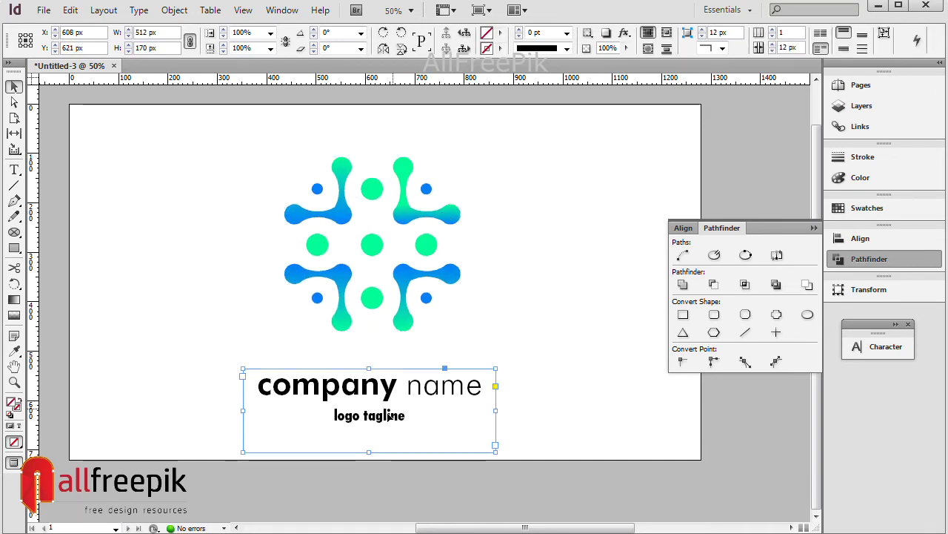
{"action": "left_click_drag", "start_coordinate": [402, 391], "coordinate": [408, 370]}
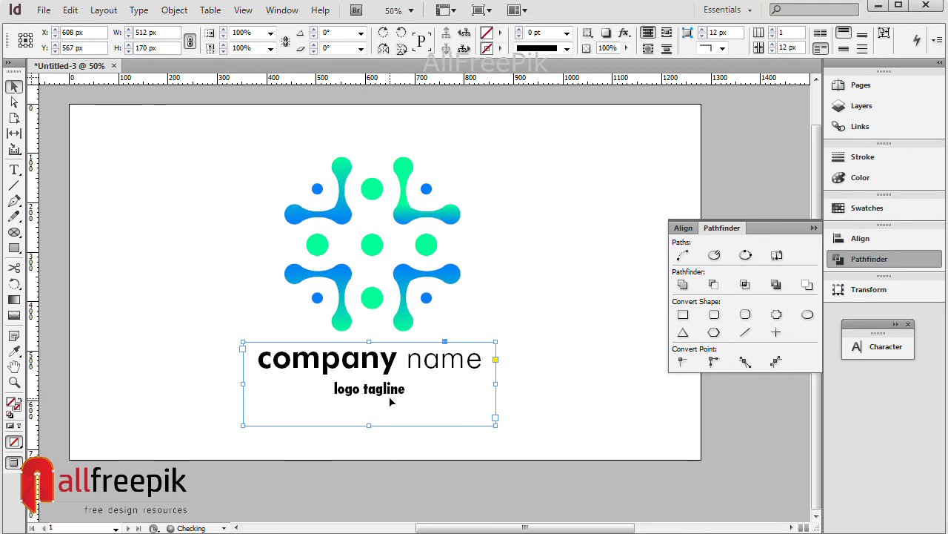
{"action": "triple_click", "coordinate": [391, 389]}
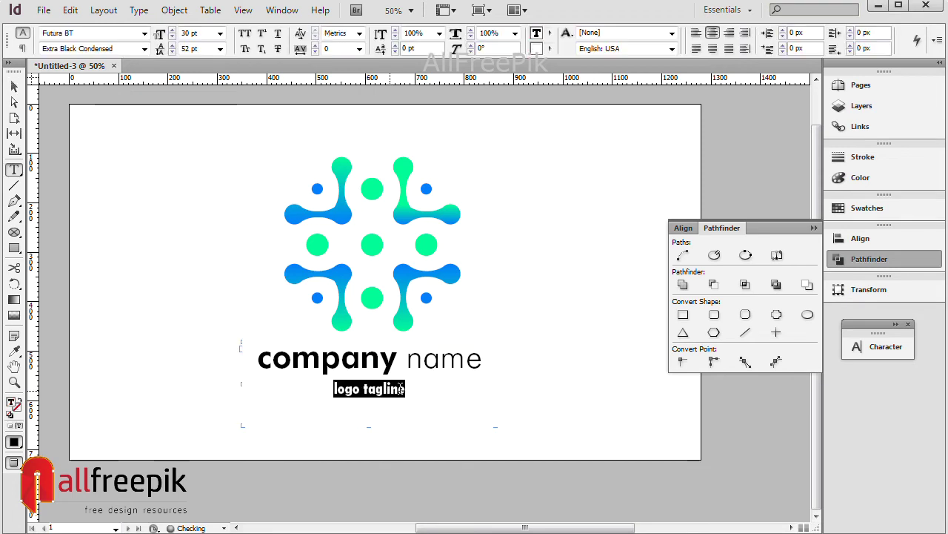
{"action": "left_click", "coordinate": [549, 34]}
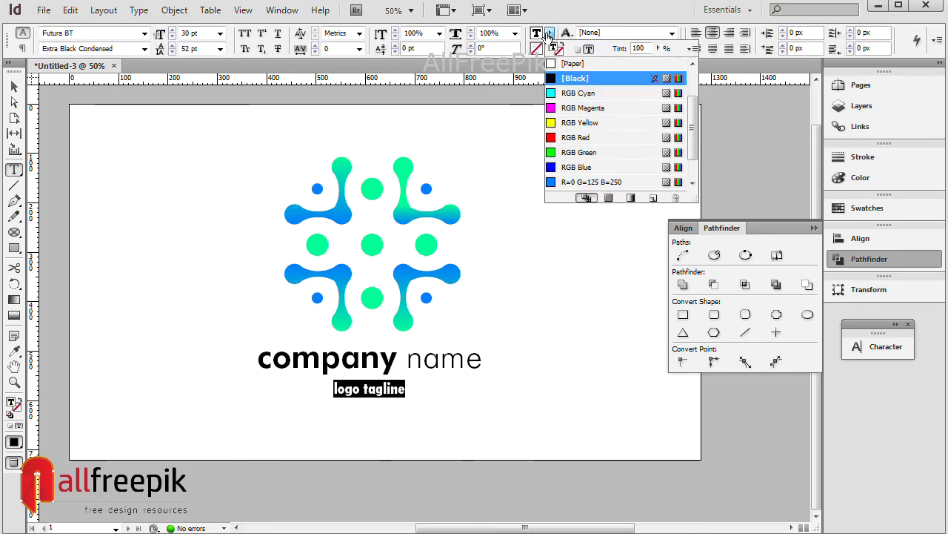
{"action": "left_click", "coordinate": [631, 198]}
{"action": "left_click", "coordinate": [593, 83]}
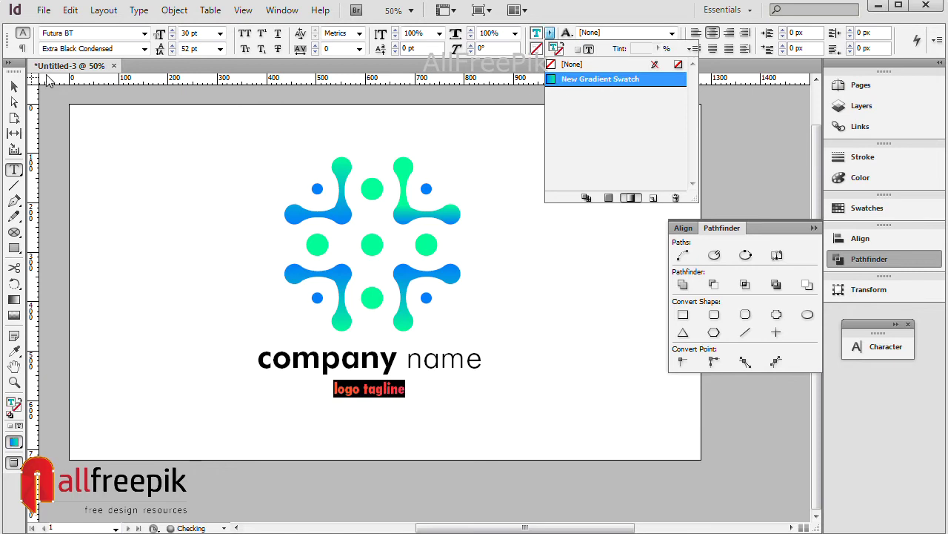
Select the mark and the text frame together and enlarge them to 604 px wide.
{"action": "left_click", "coordinate": [14, 86]}
{"action": "left_click", "coordinate": [83, 138]}
{"action": "left_click_drag", "start_coordinate": [521, 403], "coordinate": [523, 423]}
{"action": "left_click_drag", "start_coordinate": [197, 162], "coordinate": [196, 162]}
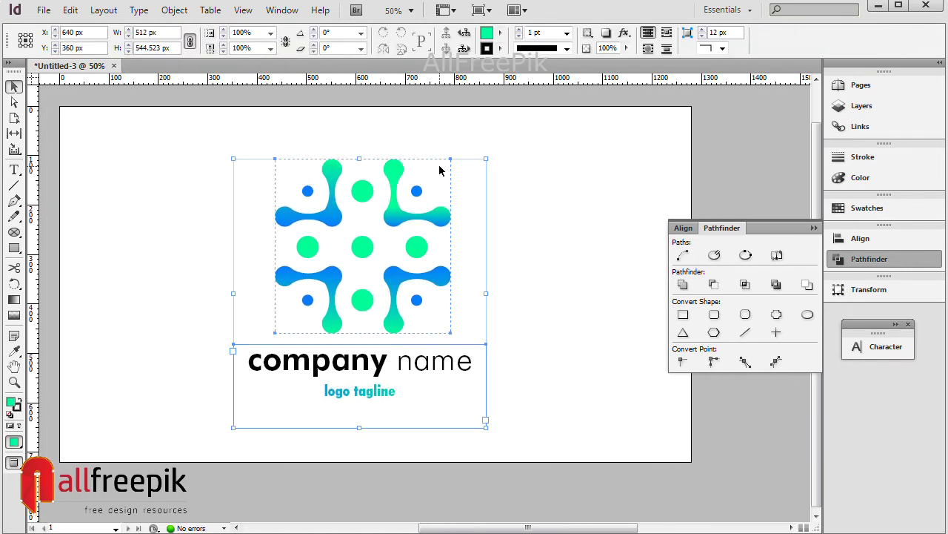
{"action": "left_click_drag", "start_coordinate": [485, 160], "coordinate": [509, 136]}
{"action": "left_click", "coordinate": [570, 388]}
{"action": "left_click_drag", "start_coordinate": [438, 377], "coordinate": [439, 372]}
{"action": "left_click", "coordinate": [531, 395]}
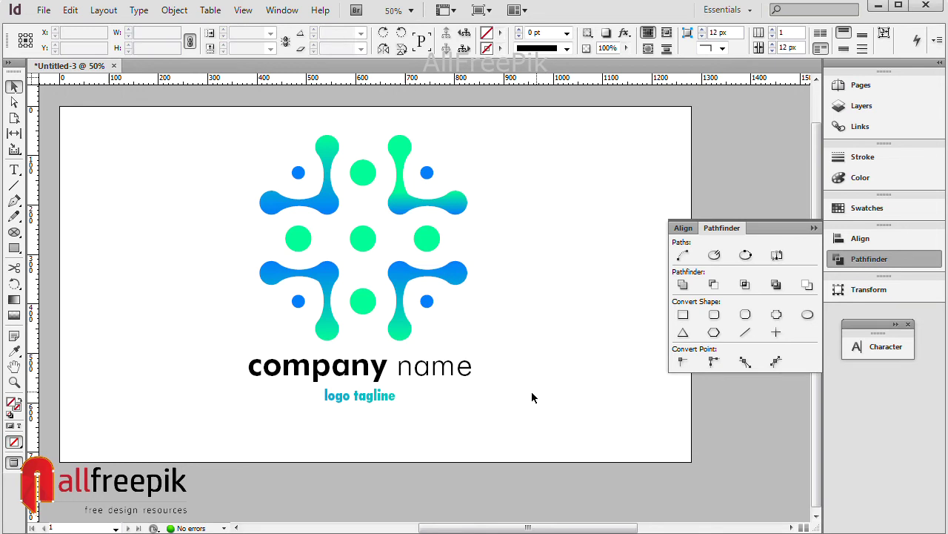
Shorten the text frame by raising its lower edge closer to the tagline.
{"action": "left_click_drag", "start_coordinate": [515, 448], "coordinate": [212, 135]}
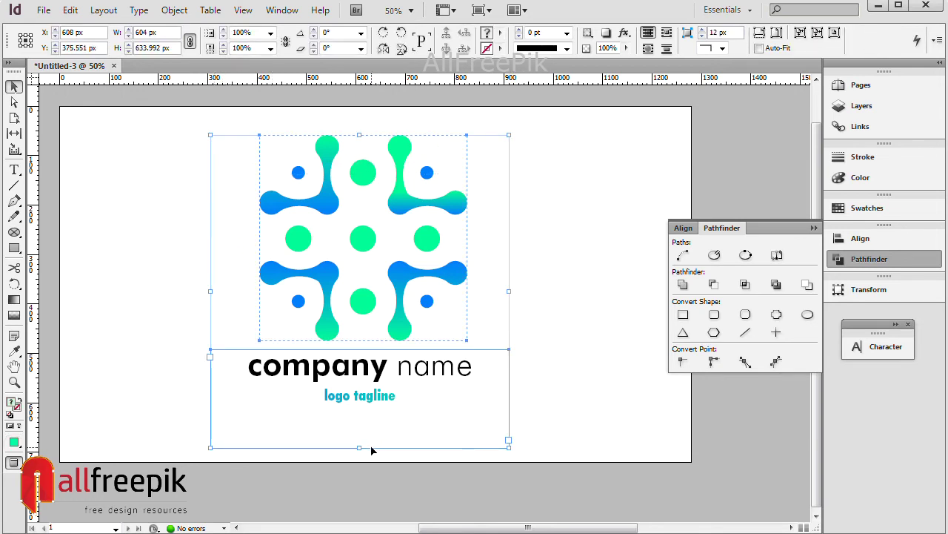
{"action": "left_click", "coordinate": [538, 449]}
{"action": "left_click", "coordinate": [360, 448]}
{"action": "left_click_drag", "start_coordinate": [359, 447], "coordinate": [374, 416]}
Enlarge the mark and text frame together to 720 px wide and shift them lower on the page.
{"action": "left_click_drag", "start_coordinate": [546, 424], "coordinate": [212, 134]}
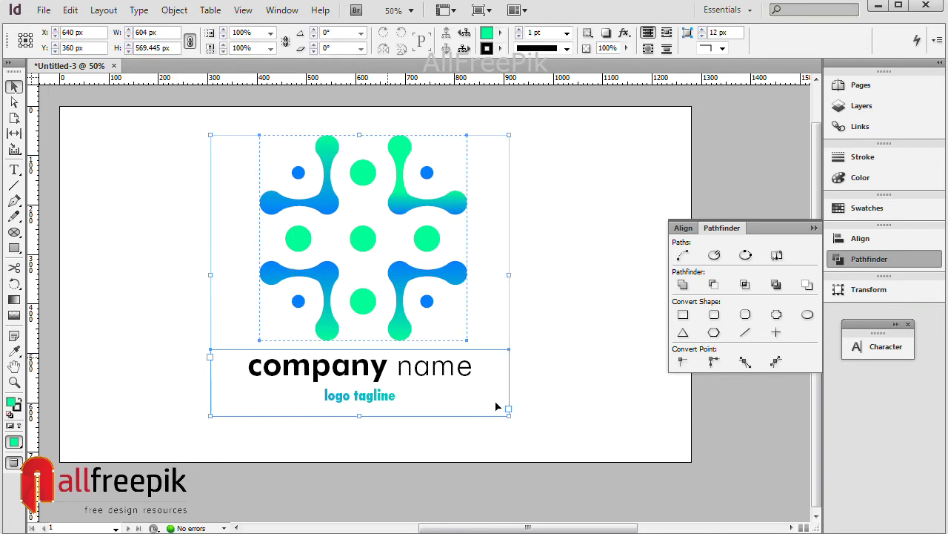
{"action": "left_click_drag", "start_coordinate": [508, 413], "coordinate": [537, 436]}
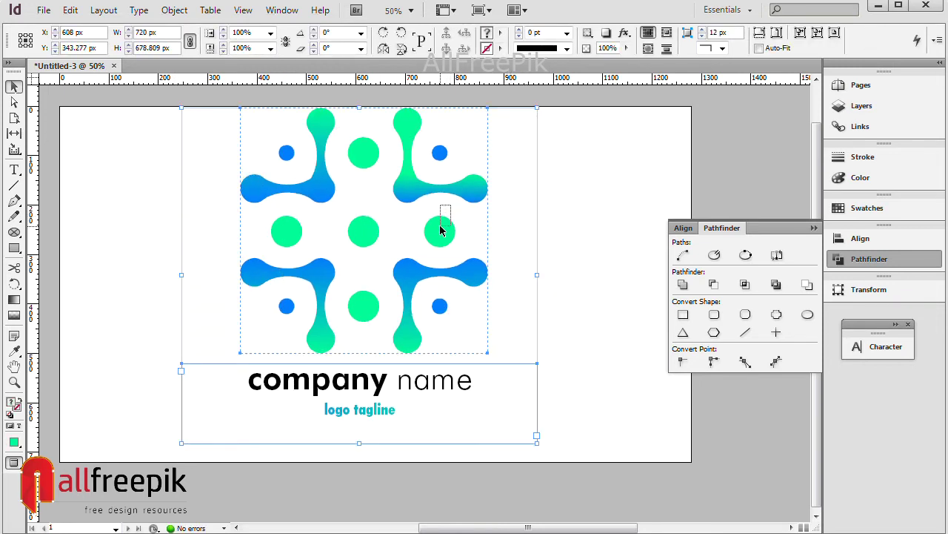
{"action": "left_click_drag", "start_coordinate": [559, 434], "coordinate": [145, 155]}
{"action": "left_click_drag", "start_coordinate": [438, 193], "coordinate": [421, 210]}
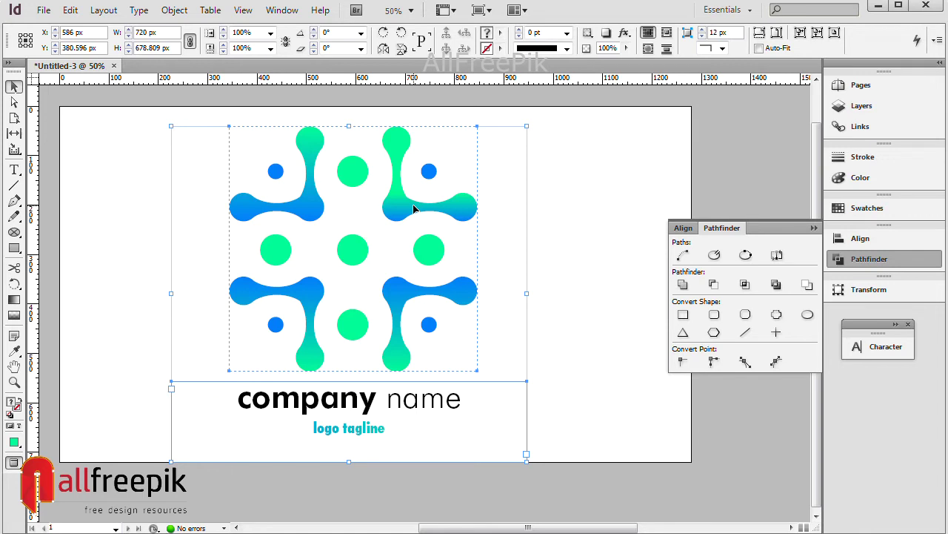
{"action": "left_click", "coordinate": [566, 346]}
Ungroup the mark from the company text, and ungroup the mark into its separate shapes.
{"action": "left_click", "coordinate": [424, 405]}
{"action": "right_click", "coordinate": [523, 219]}
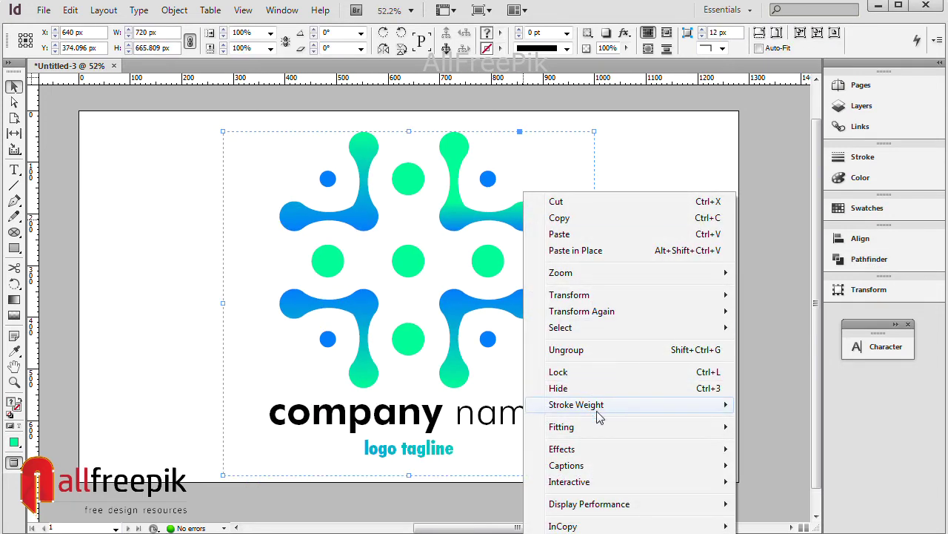
{"action": "left_click", "coordinate": [566, 349]}
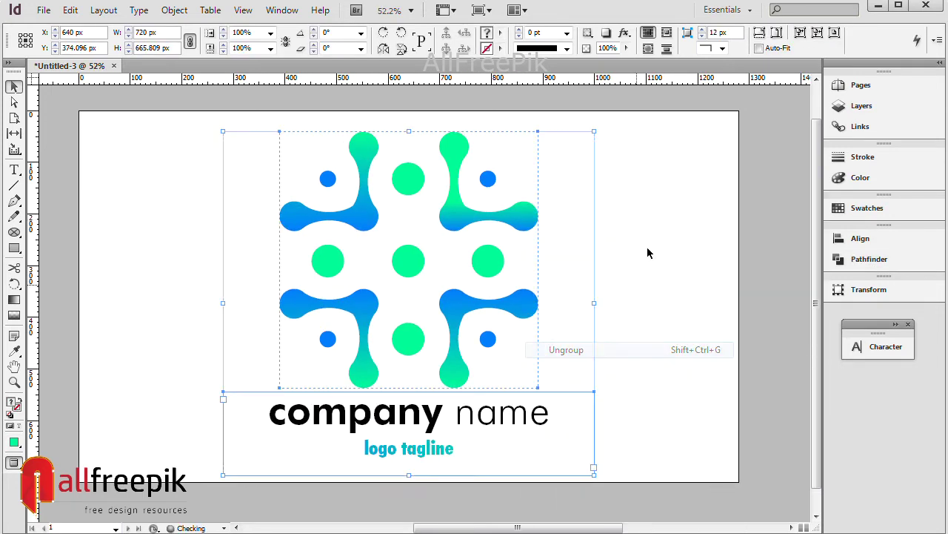
{"action": "left_click", "coordinate": [653, 238]}
{"action": "left_click", "coordinate": [523, 220]}
{"action": "right_click", "coordinate": [524, 217]}
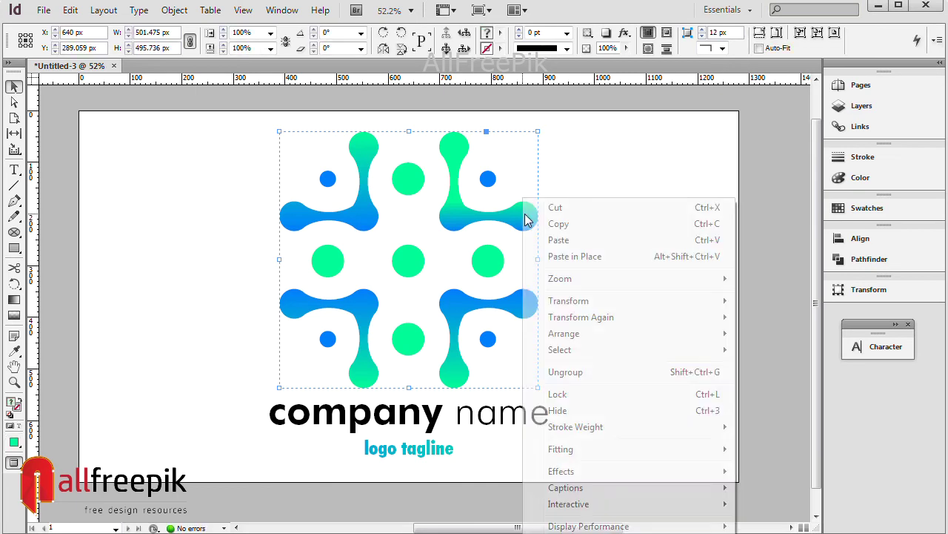
{"action": "left_click", "coordinate": [601, 372]}
Redefine New Gradient Swatch with a green stop at 51.93% between R=0 G=125 B=250 stops at both ends.
{"action": "left_click", "coordinate": [515, 215]}
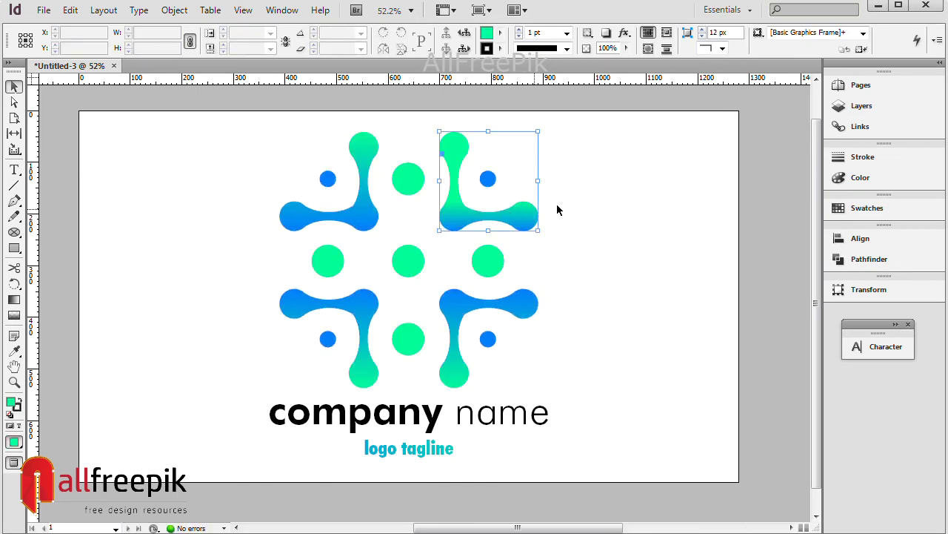
{"action": "left_click", "coordinate": [500, 33]}
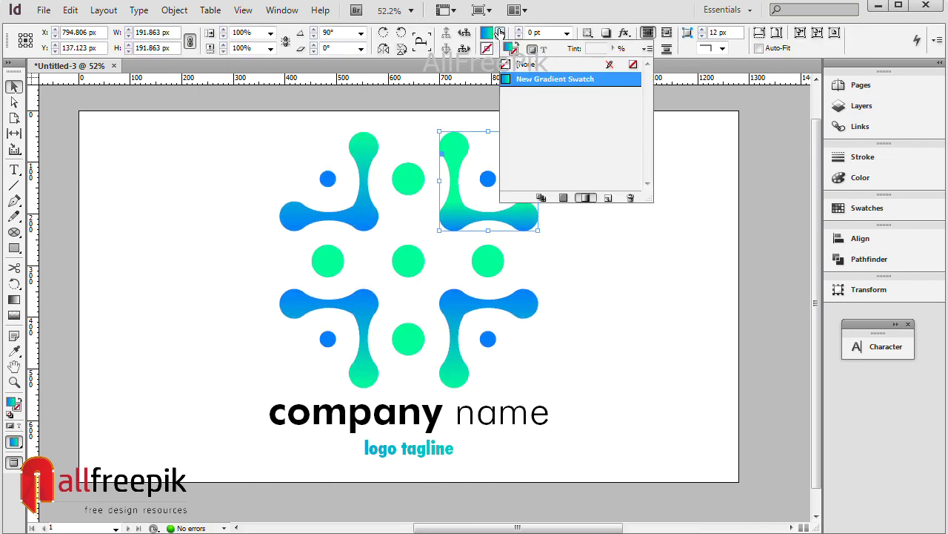
{"action": "left_click", "coordinate": [562, 83]}
{"action": "left_click_drag", "start_coordinate": [487, 341], "coordinate": [422, 343]}
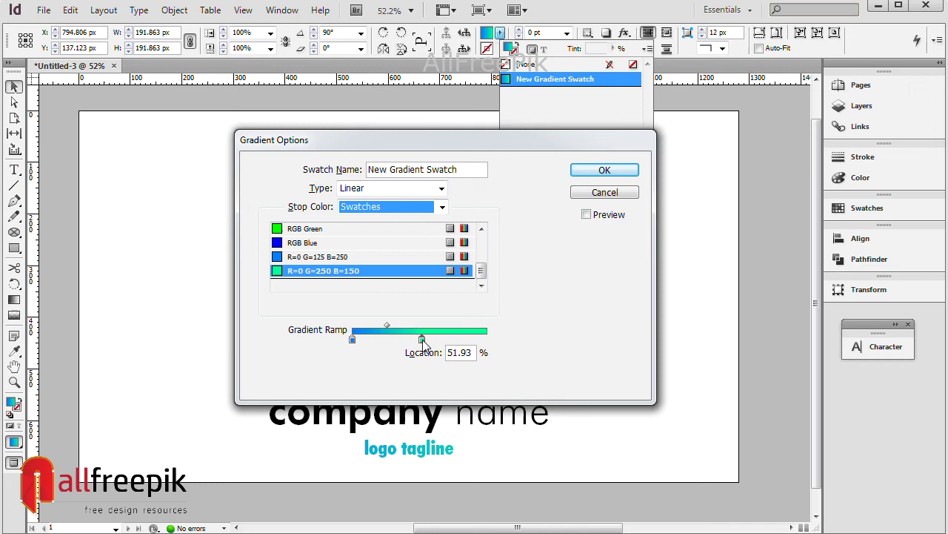
{"action": "left_click", "coordinate": [486, 340]}
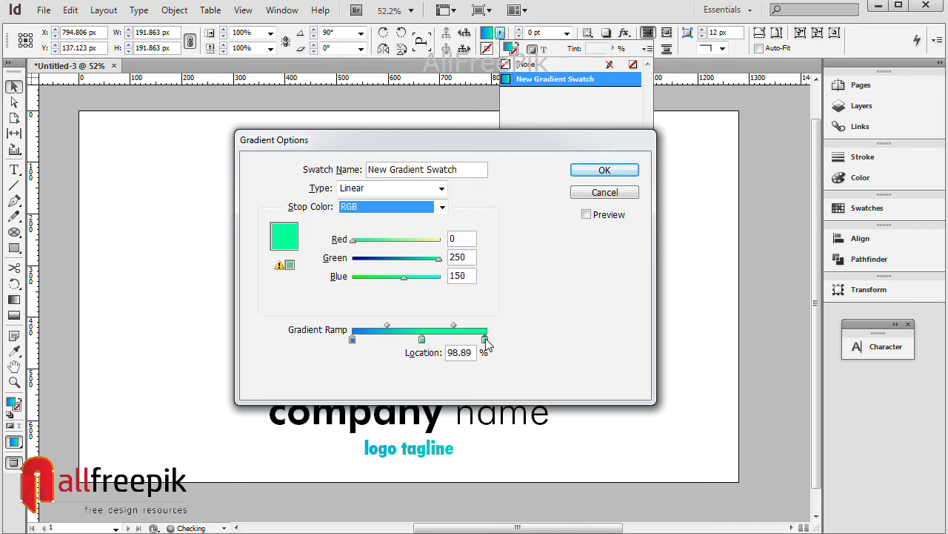
{"action": "left_click_drag", "start_coordinate": [486, 340], "coordinate": [489, 341]}
{"action": "left_click", "coordinate": [442, 207]}
{"action": "left_click", "coordinate": [392, 257]}
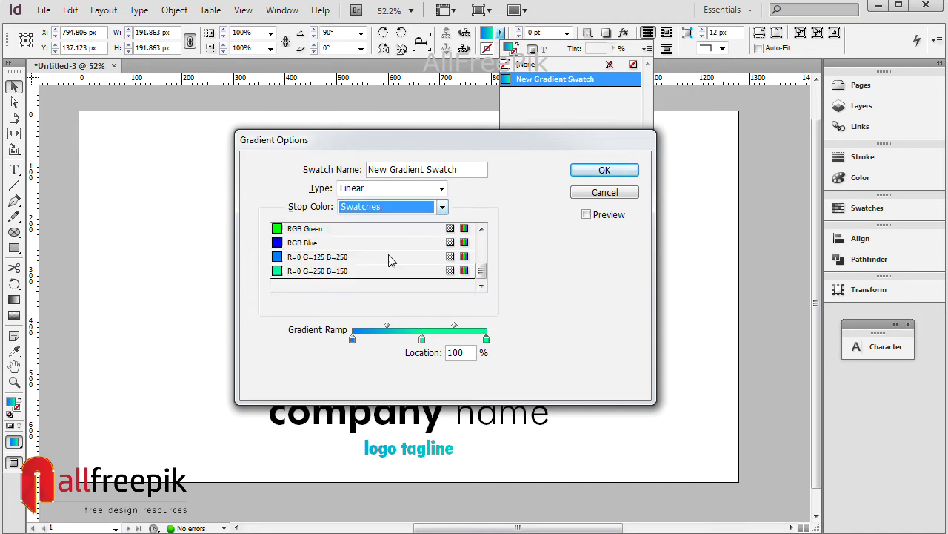
{"action": "left_click", "coordinate": [386, 256]}
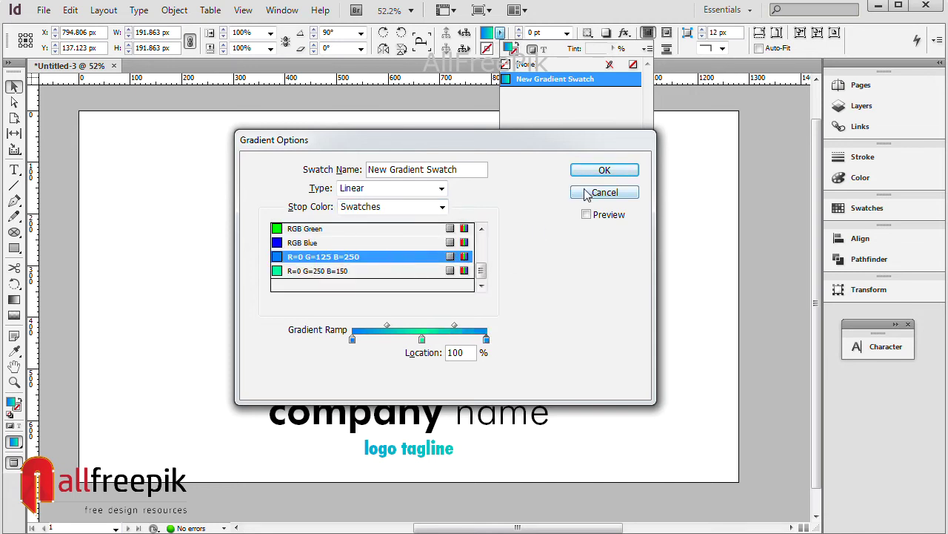
{"action": "left_click", "coordinate": [605, 173]}
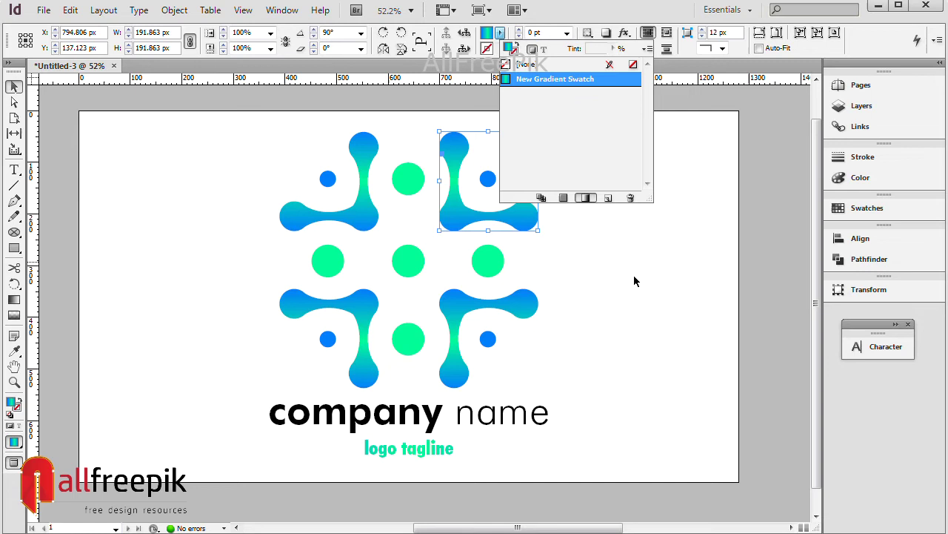
Redefine New Gradient Swatch with R=0 G=250 B=150 stops at 0% and 96.68% and a blue stop near the middle.
{"action": "double_click", "coordinate": [551, 79]}
{"action": "left_click_drag", "start_coordinate": [537, 140], "coordinate": [788, 157]}
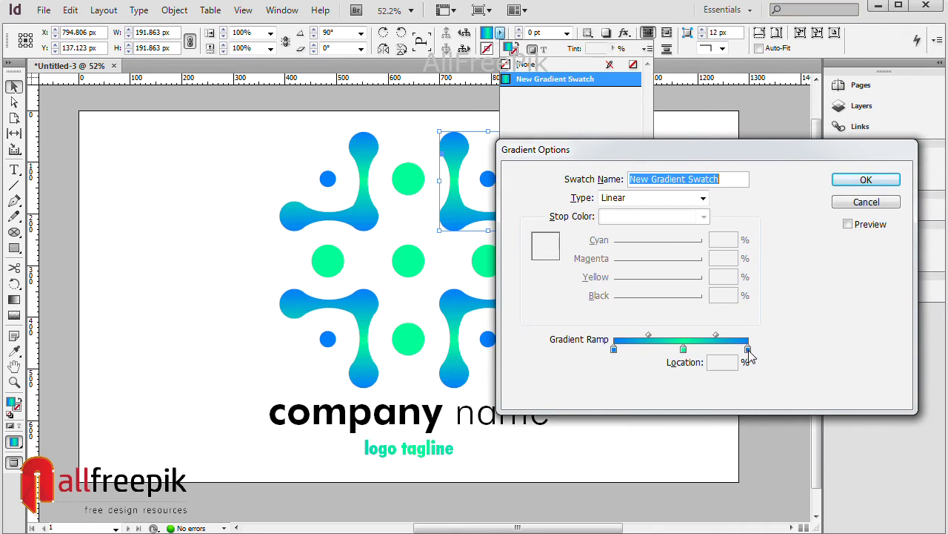
{"action": "left_click_drag", "start_coordinate": [748, 349], "coordinate": [753, 395]}
{"action": "left_click_drag", "start_coordinate": [687, 354], "coordinate": [744, 349]}
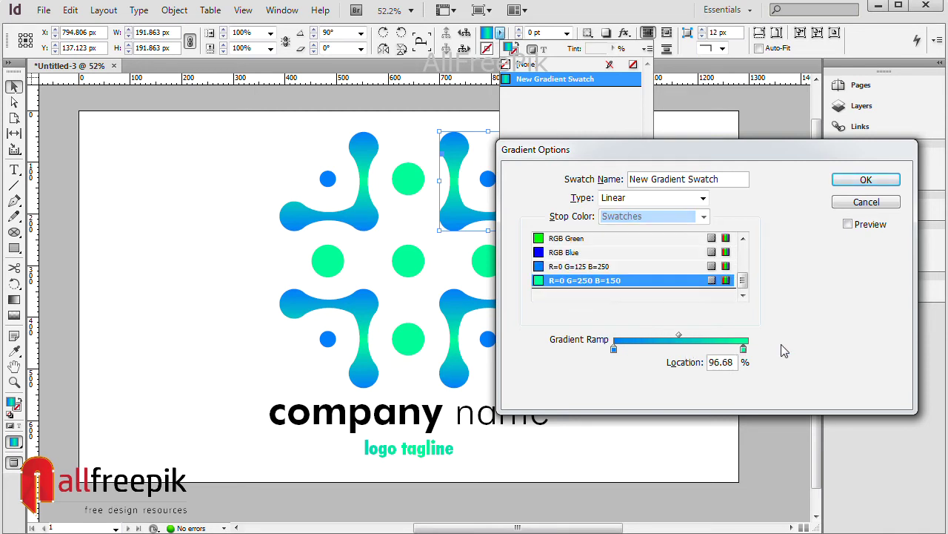
{"action": "left_click_drag", "start_coordinate": [616, 348], "coordinate": [679, 350]}
{"action": "left_click", "coordinate": [614, 350]}
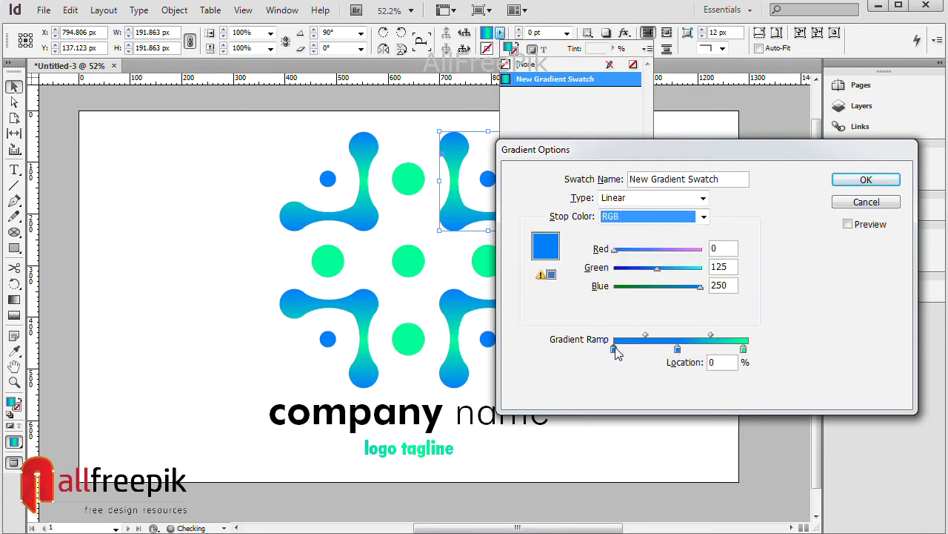
{"action": "left_click", "coordinate": [662, 223]}
{"action": "left_click", "coordinate": [641, 267]}
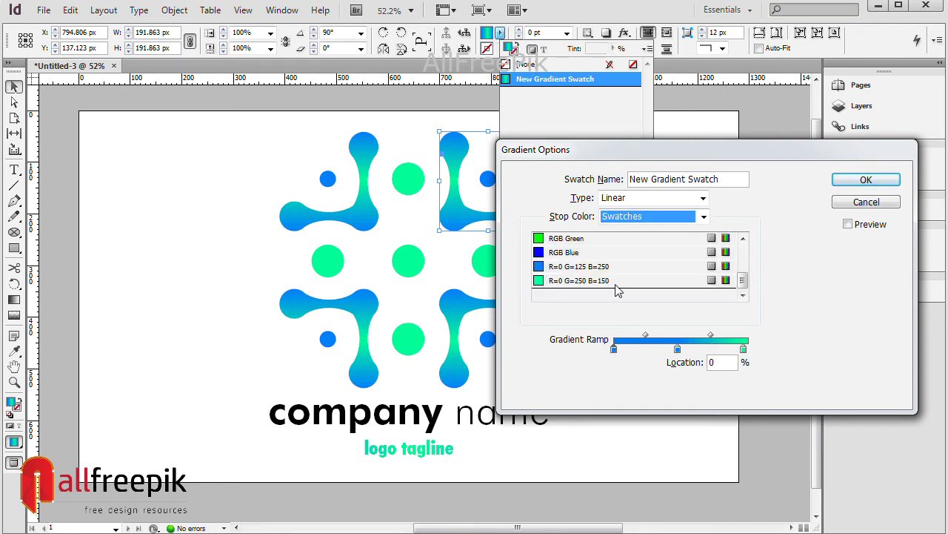
{"action": "left_click", "coordinate": [615, 285]}
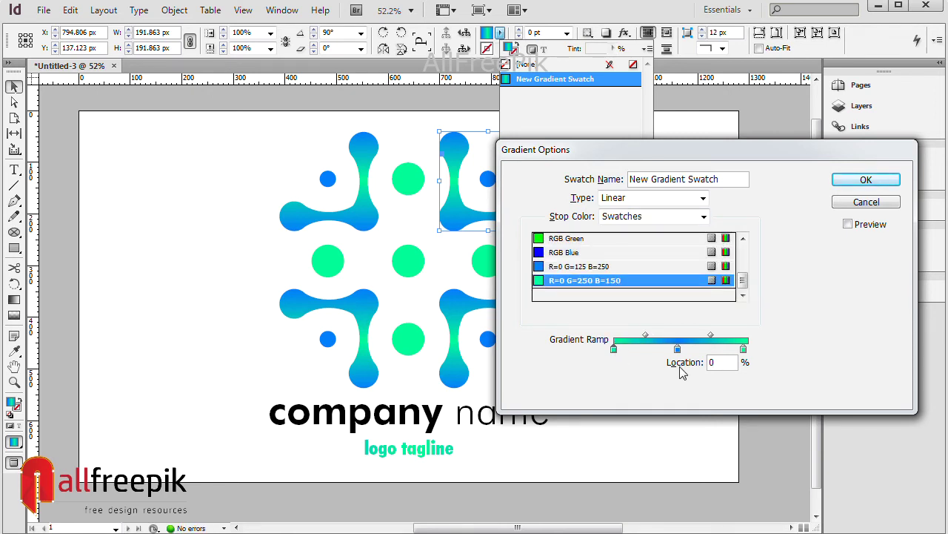
{"action": "left_click", "coordinate": [867, 183]}
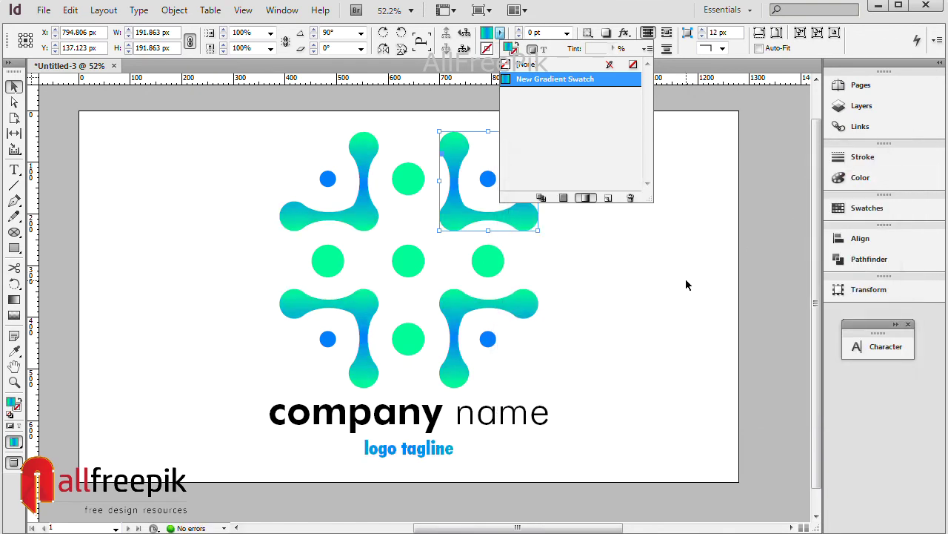
Redraw the gradient on the upper-right connected shape diagonally, from green at its inner corner to blue at its outer ends.
{"action": "left_click", "coordinate": [623, 300]}
{"action": "left_click", "coordinate": [464, 214]}
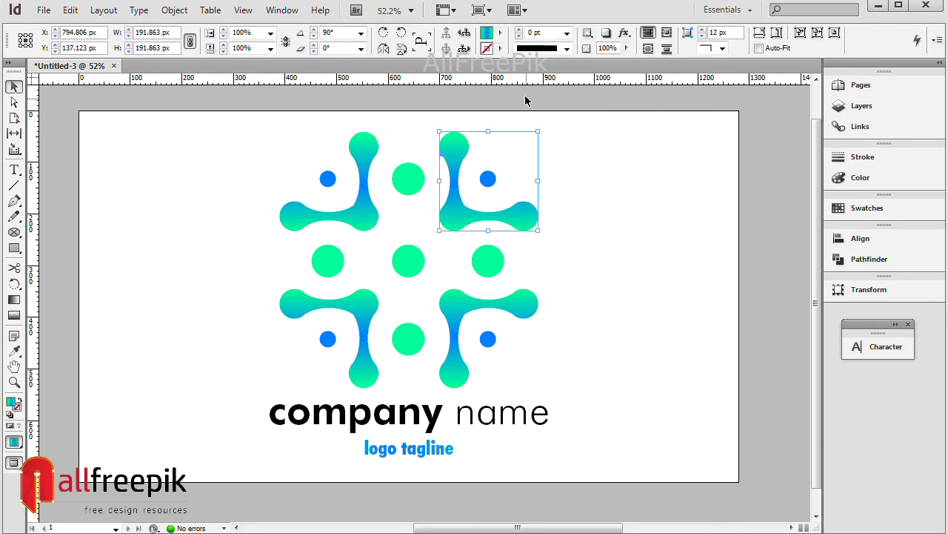
{"action": "left_click", "coordinate": [14, 300]}
{"action": "mouse_move", "coordinate": [449, 226]}
{"action": "left_mouse_down"}
{"action": "mouse_move", "coordinate": [527, 136]}
{"action": "mouse_move", "coordinate": [443, 228]}
{"action": "left_mouse_up"}
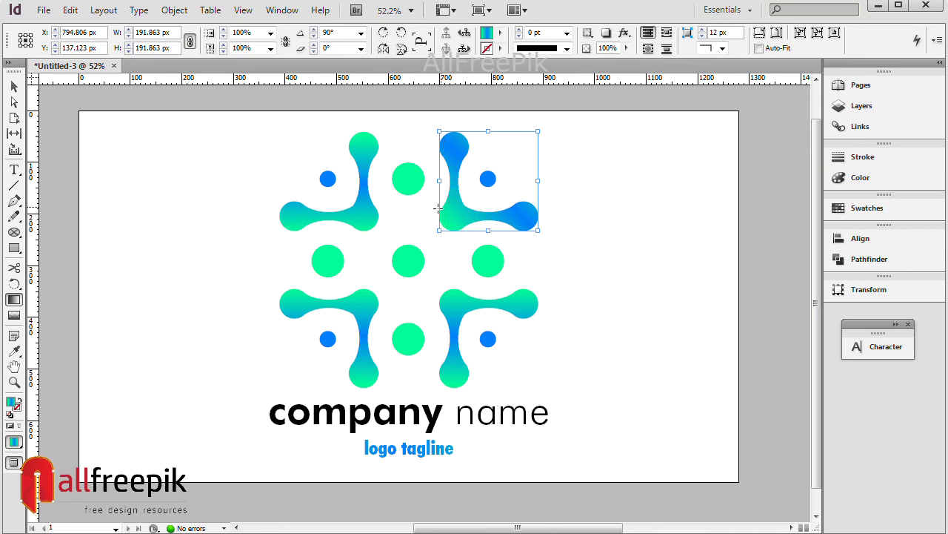
{"action": "left_click_drag", "start_coordinate": [442, 224], "coordinate": [561, 135]}
{"action": "left_click_drag", "start_coordinate": [497, 232], "coordinate": [530, 124]}
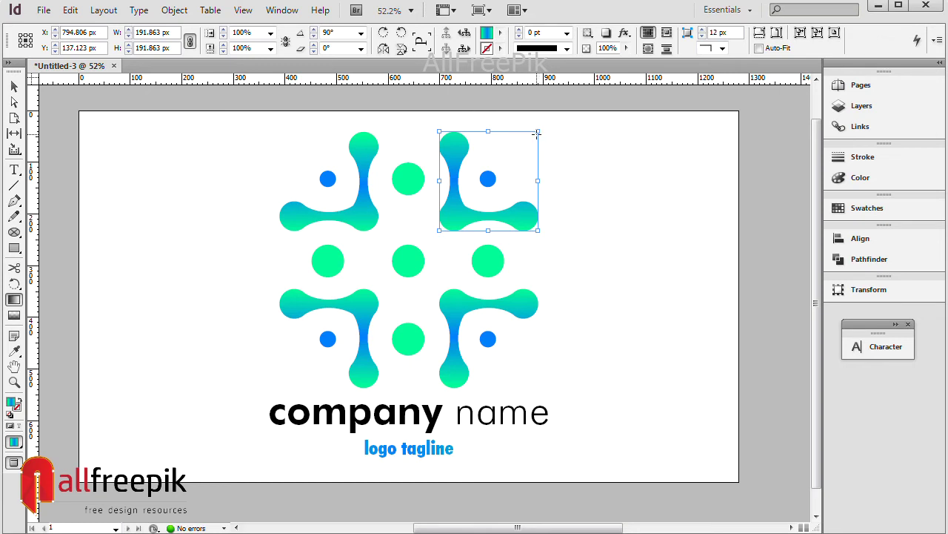
{"action": "left_click_drag", "start_coordinate": [537, 133], "coordinate": [567, 112]}
{"action": "key", "text": "v"}
{"action": "left_click", "coordinate": [567, 112]}
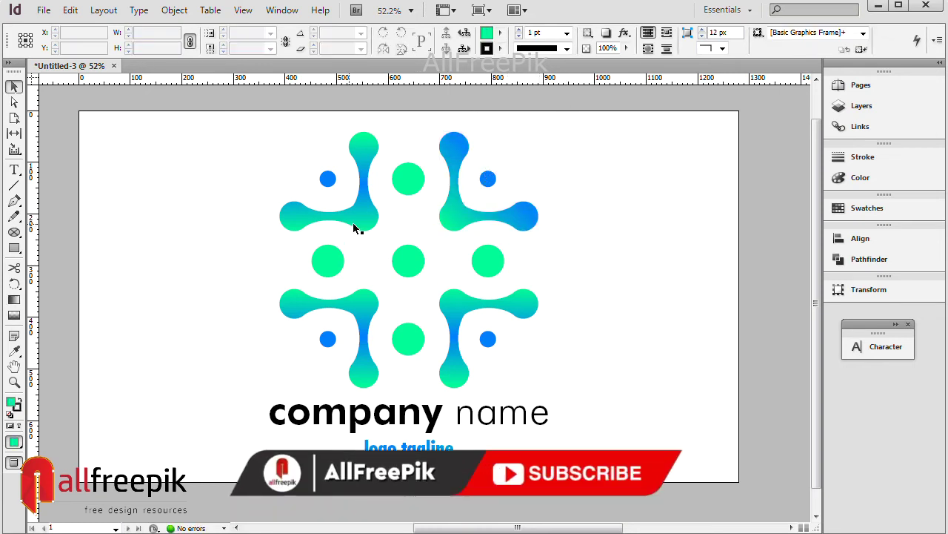
Redraw the gradient on the upper-left connected shape diagonally, from its inner corner out past the opposite corner of its frame.
{"action": "left_click", "coordinate": [363, 222]}
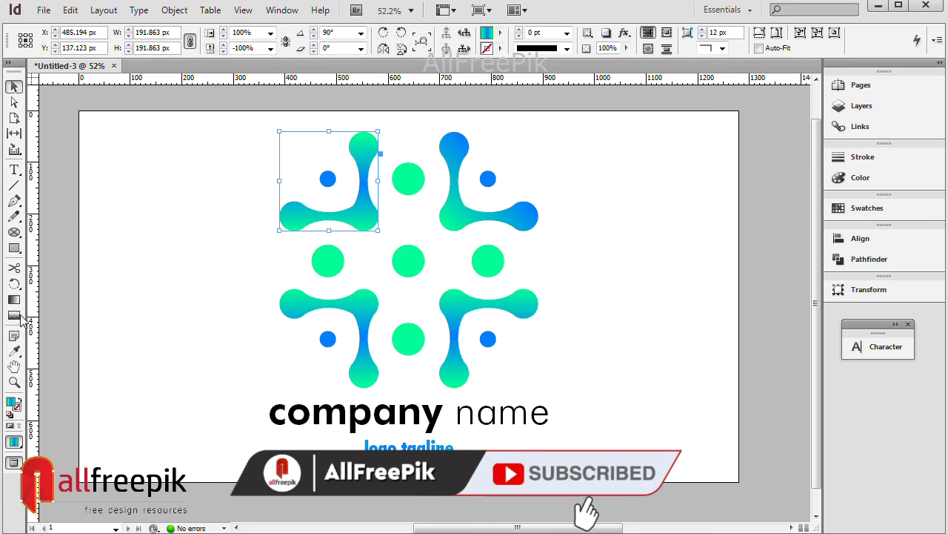
{"action": "left_click", "coordinate": [14, 298]}
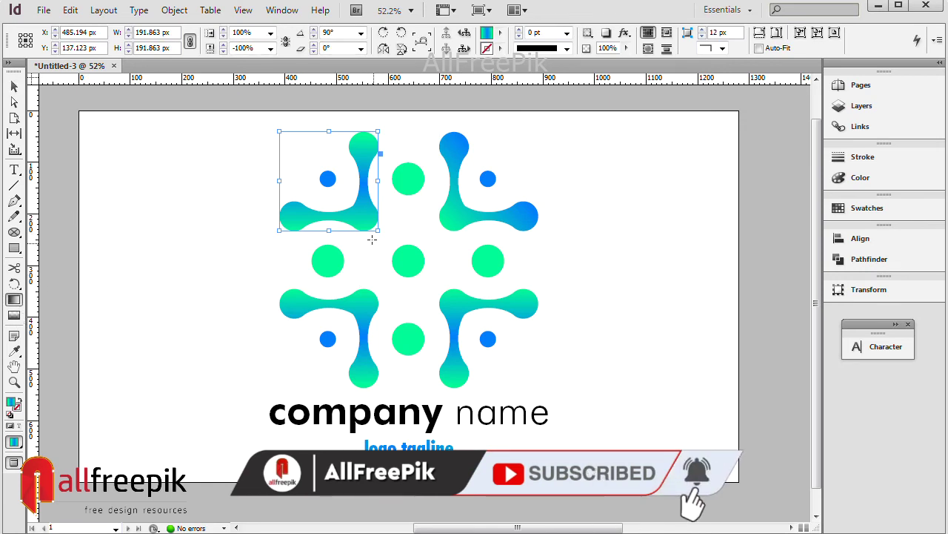
{"action": "left_click_drag", "start_coordinate": [372, 226], "coordinate": [281, 121]}
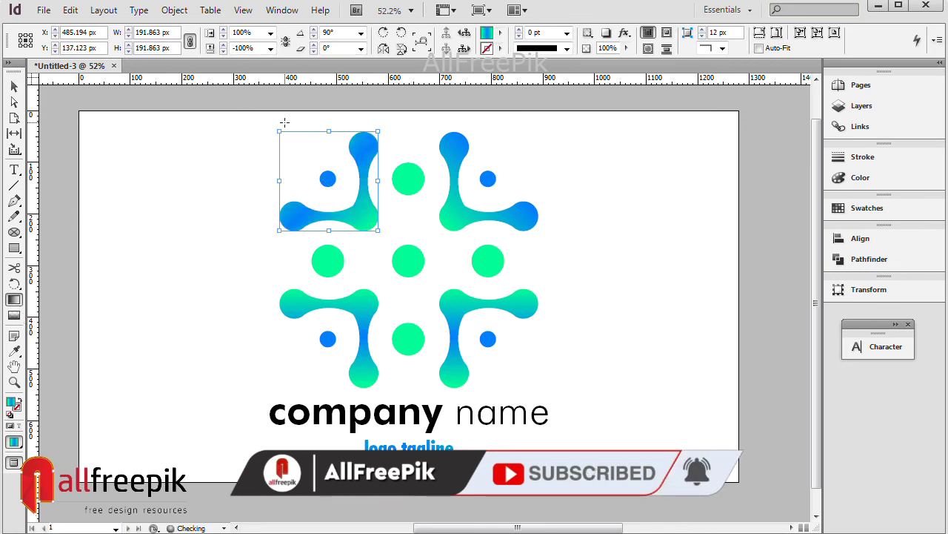
{"action": "left_click", "coordinate": [14, 86]}
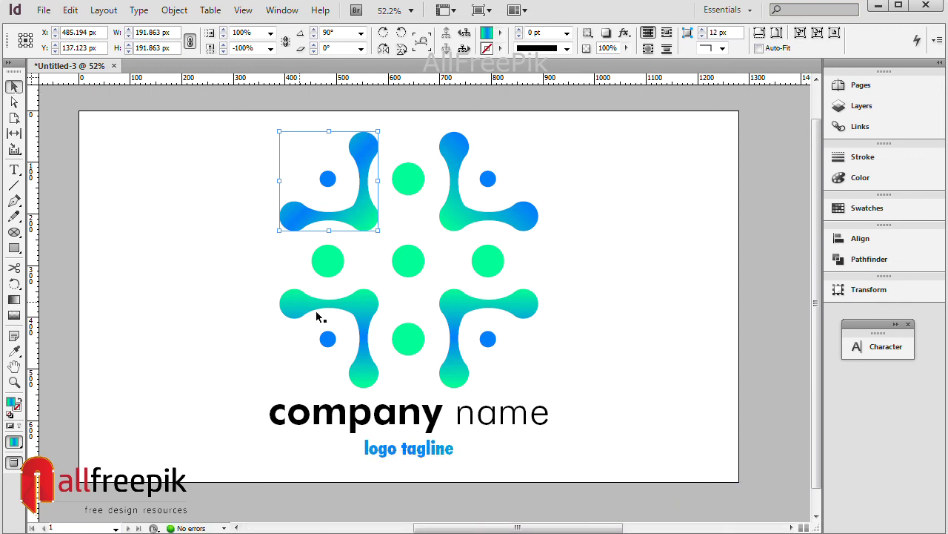
Redraw the gradient on the lower-left connected shape diagonally outward, starting with green at its inner corner.
{"action": "left_click", "coordinate": [356, 314]}
{"action": "left_click", "coordinate": [14, 300]}
{"action": "left_click_drag", "start_coordinate": [379, 288], "coordinate": [273, 386]}
{"action": "left_click", "coordinate": [14, 86]}
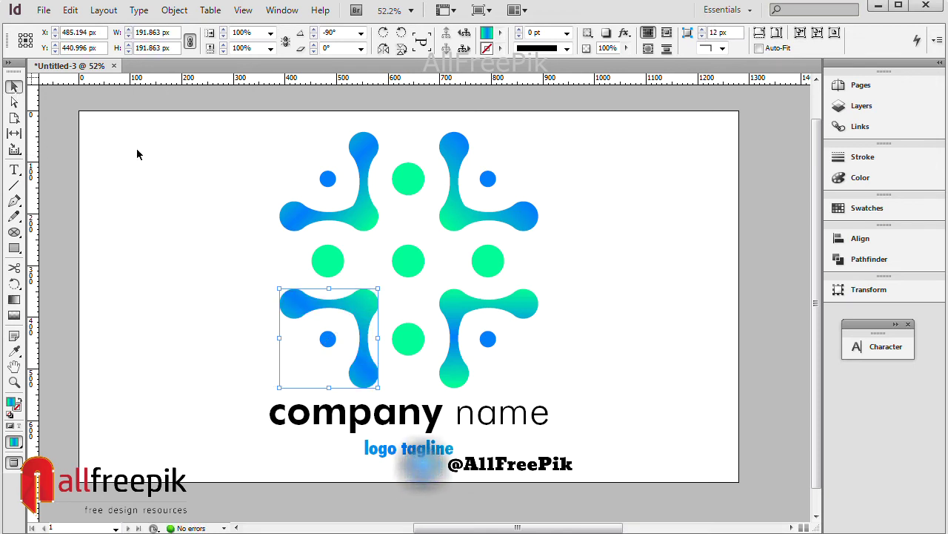
Redraw the gradient on the lower-right connected shape so it runs diagonally from its green inner corner to its blue outer ends.
{"action": "left_click", "coordinate": [443, 298]}
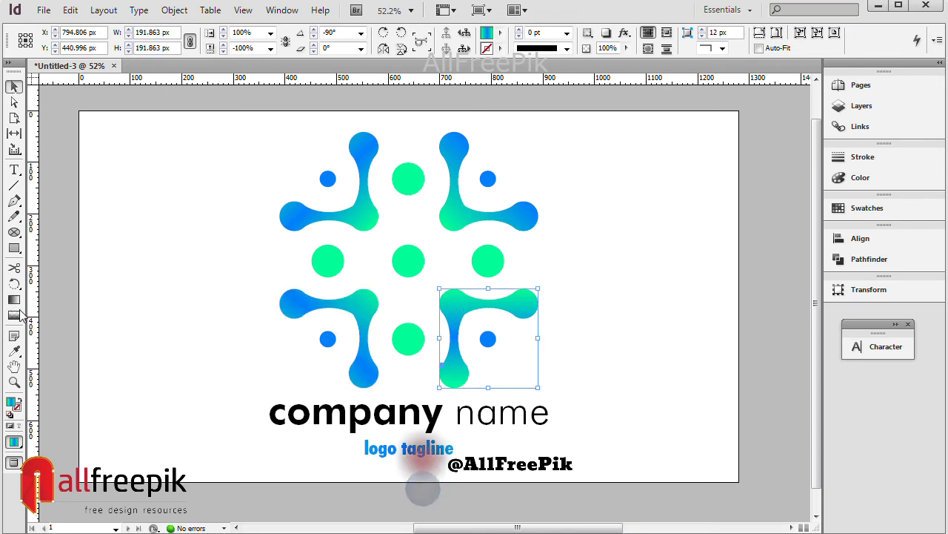
{"action": "left_click", "coordinate": [14, 300]}
{"action": "left_click_drag", "start_coordinate": [443, 293], "coordinate": [555, 383]}
{"action": "left_click", "coordinate": [15, 87]}
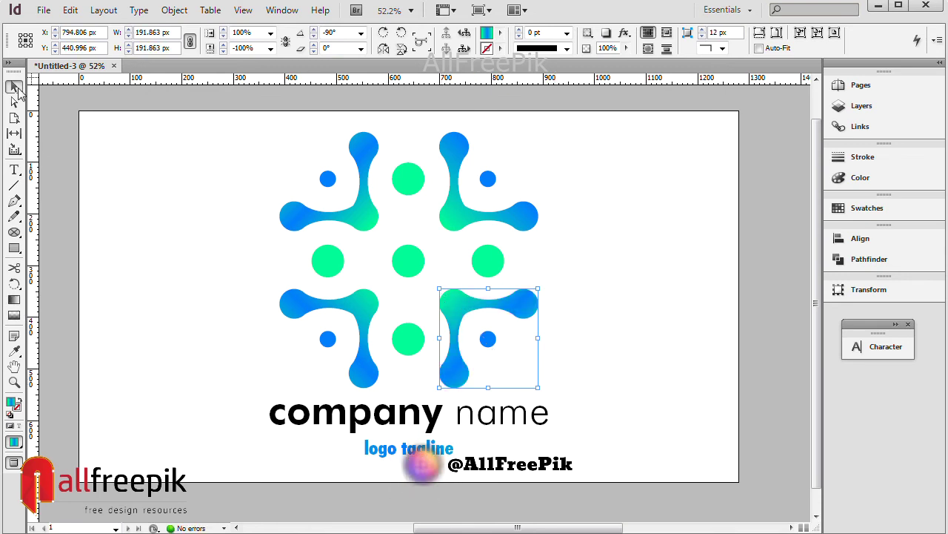
Select the five large green circles together: the center one and the four directly around it.
{"action": "left_click", "coordinate": [486, 263]}
{"action": "left_click", "coordinate": [408, 260], "text": "shift"}
{"action": "left_click", "coordinate": [398, 333], "text": "shift"}
{"action": "left_click", "coordinate": [329, 267], "text": "shift"}
{"action": "left_click", "coordinate": [412, 180], "text": "shift"}
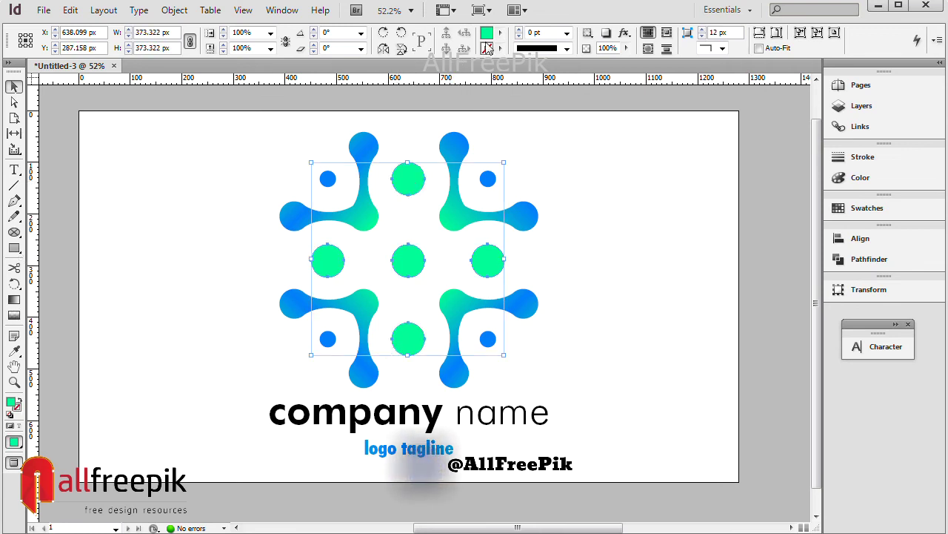
{"action": "left_click", "coordinate": [14, 351]}
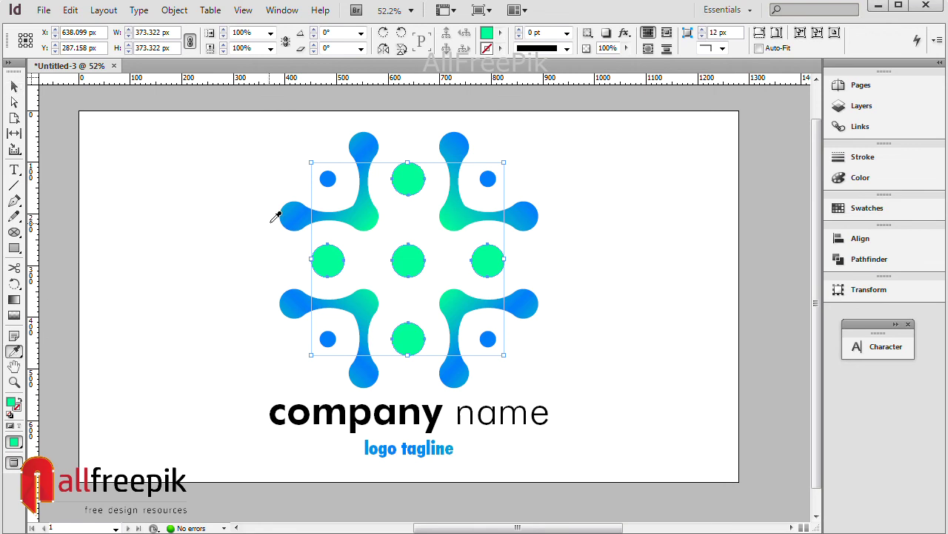
{"action": "left_click", "coordinate": [330, 180]}
{"action": "key", "text": "ctrl+z"}
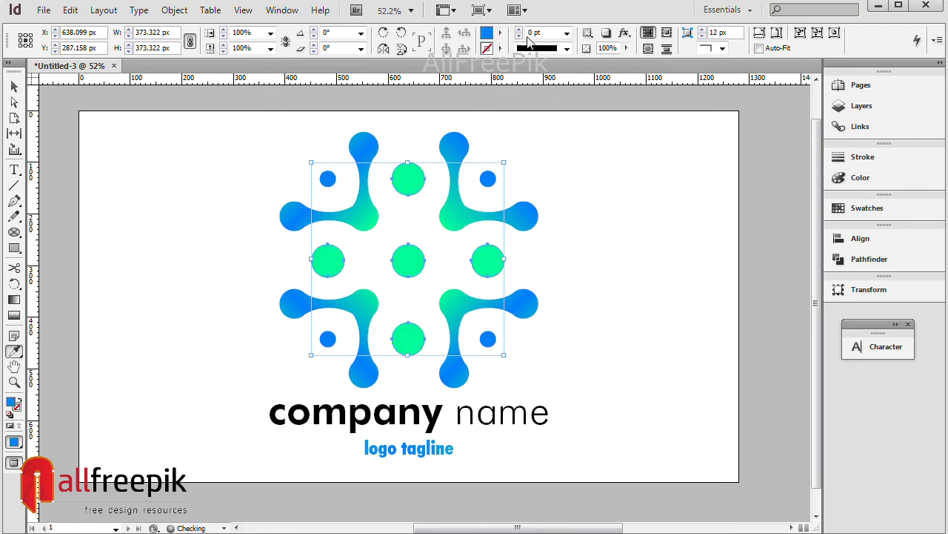
Show all swatches and fill the five selected large circles with the blue R=0 G=125 B=250 swatch.
{"action": "left_click", "coordinate": [500, 32]}
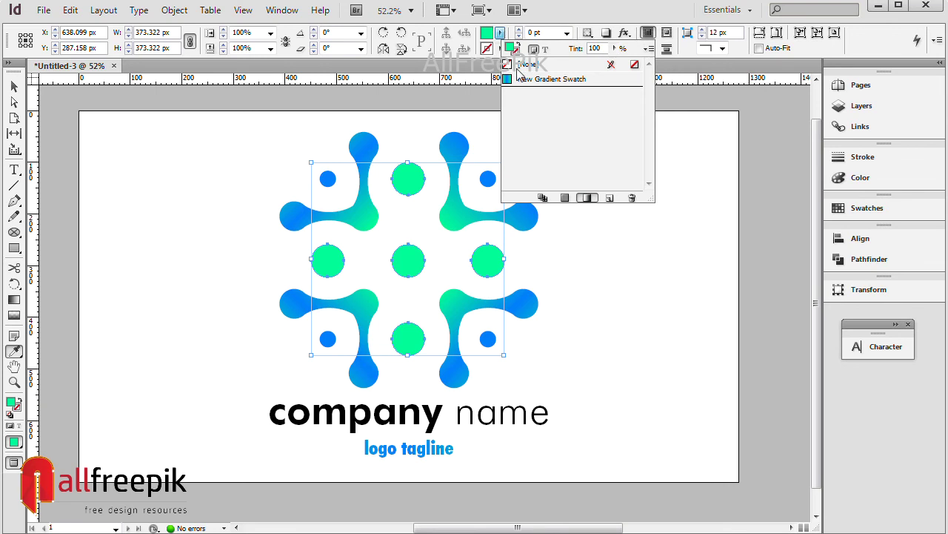
{"action": "left_click", "coordinate": [542, 198]}
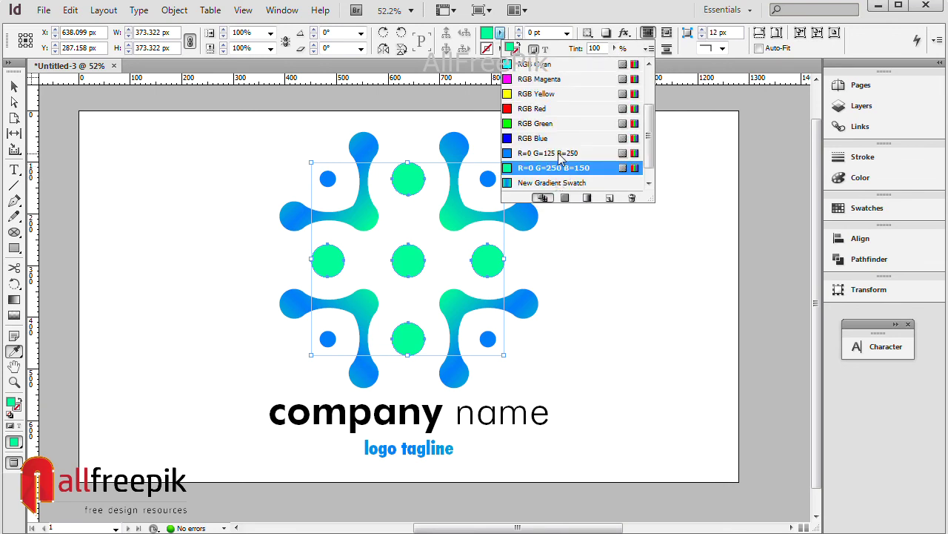
{"action": "left_click", "coordinate": [560, 153]}
{"action": "left_click", "coordinate": [16, 88]}
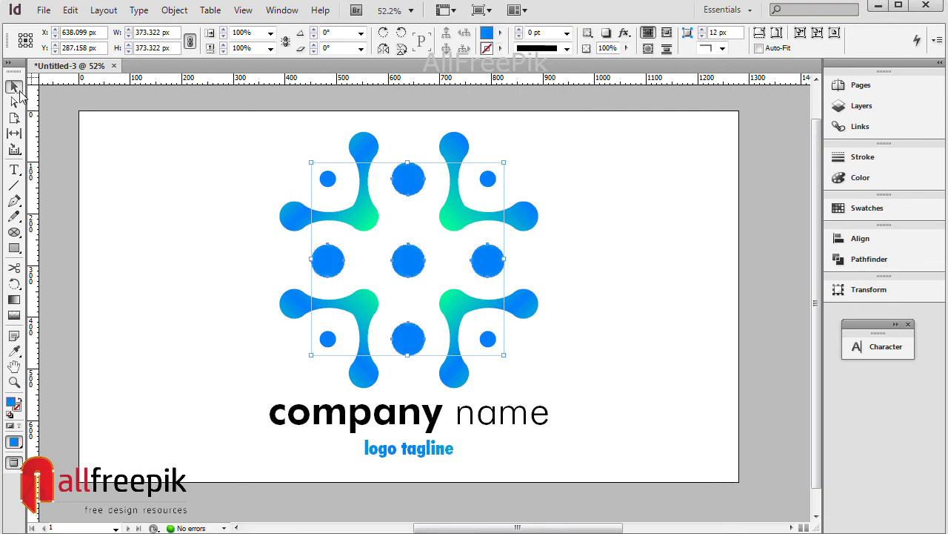
{"action": "left_click", "coordinate": [511, 152]}
Fill the four small corner accent circles with the green R=0 G=250 B=150 swatch and deselect them.
{"action": "left_click", "coordinate": [488, 178]}
{"action": "left_click", "coordinate": [489, 340], "text": "shift"}
{"action": "left_click", "coordinate": [330, 341], "text": "shift"}
{"action": "left_click", "coordinate": [329, 184], "text": "shift"}
{"action": "left_click", "coordinate": [502, 34]}
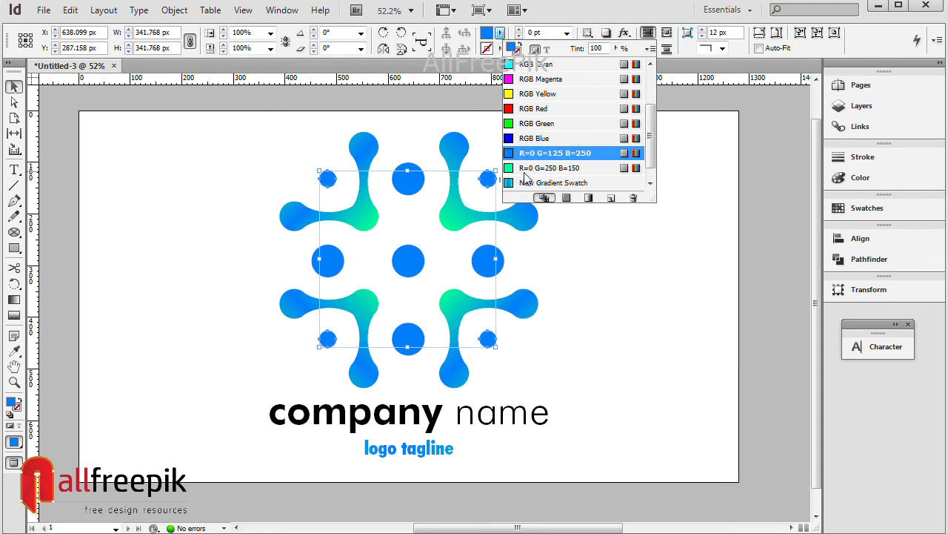
{"action": "left_click", "coordinate": [548, 167]}
{"action": "left_click", "coordinate": [583, 280]}
{"action": "left_click", "coordinate": [608, 278]}
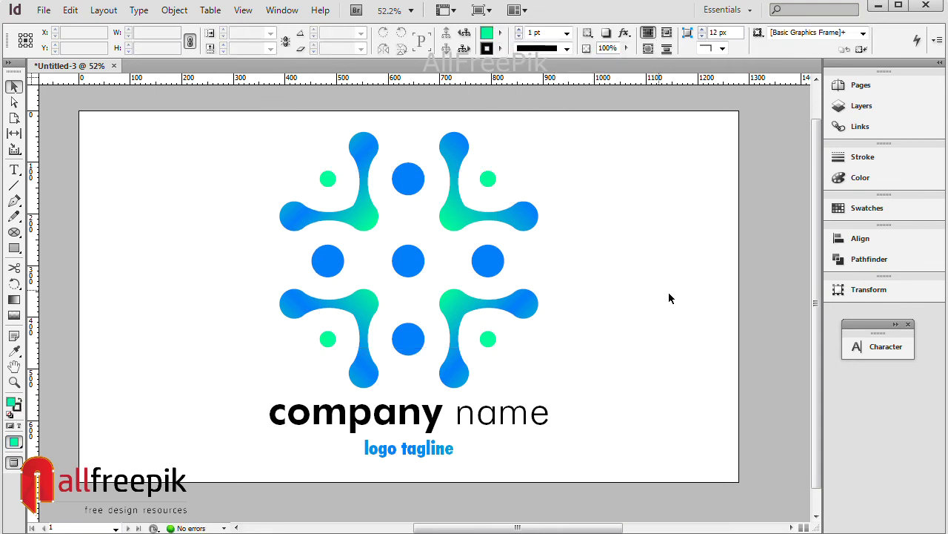
Check which swatch fills the "logo tagline" text.
{"action": "left_click_drag", "start_coordinate": [658, 288], "coordinate": [585, 282]}
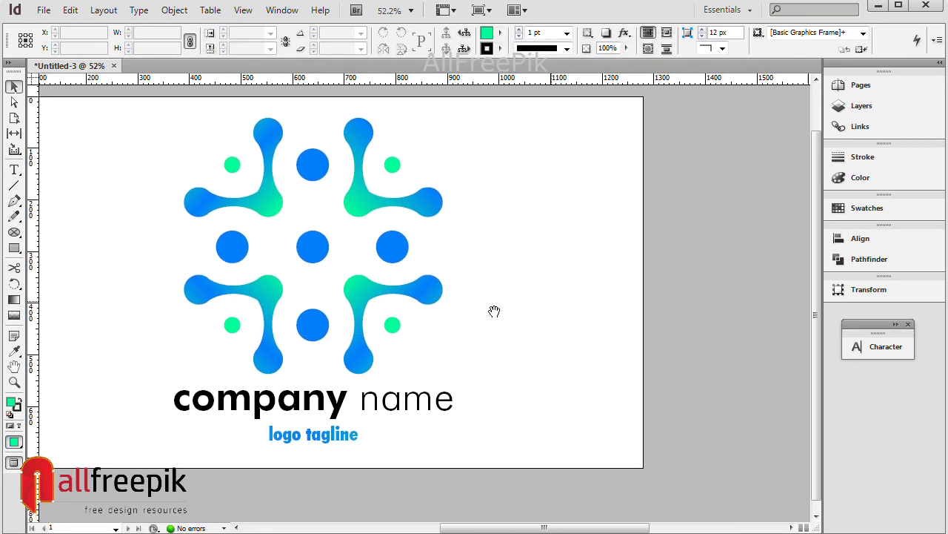
{"action": "left_click", "coordinate": [316, 254]}
{"action": "left_click", "coordinate": [609, 261]}
{"action": "left_click", "coordinate": [321, 436]}
{"action": "triple_click", "coordinate": [321, 436]}
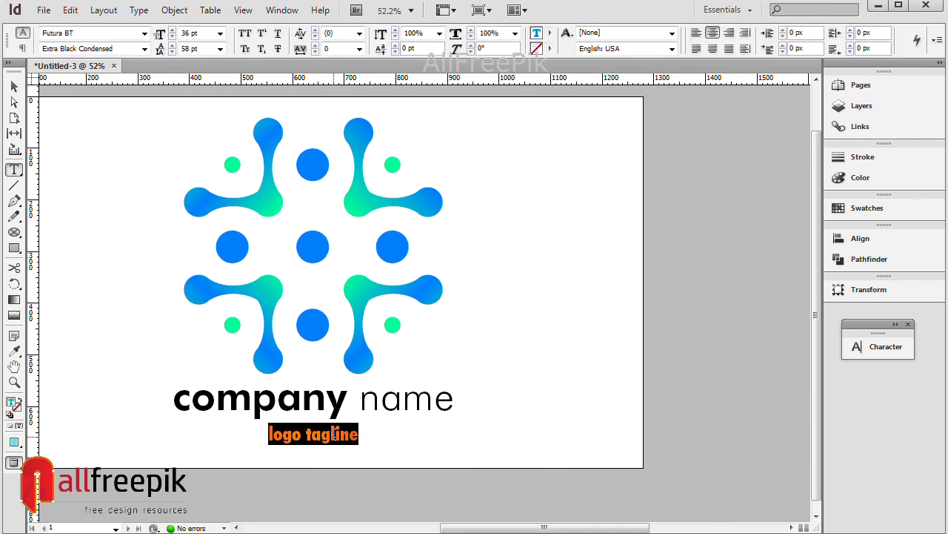
{"action": "left_click", "coordinate": [549, 33]}
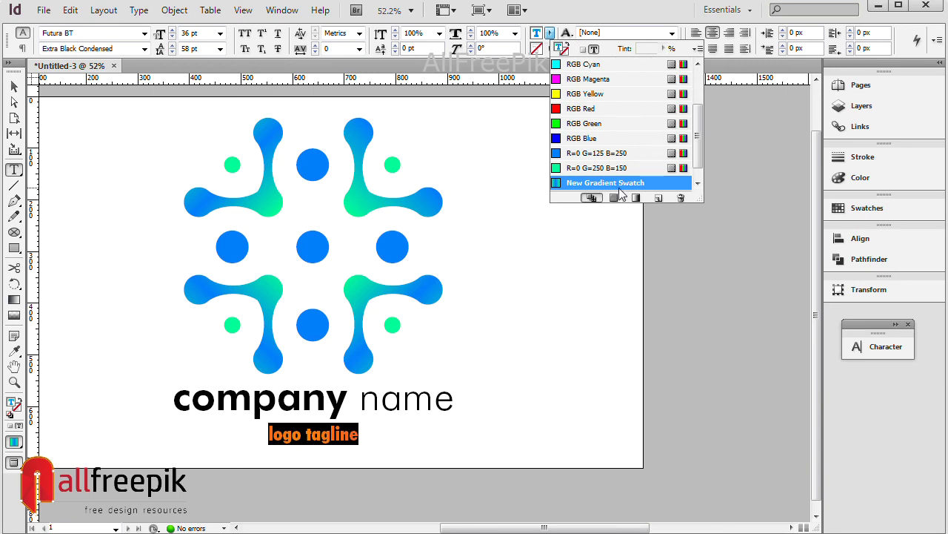
{"action": "left_click", "coordinate": [14, 86]}
{"action": "left_click", "coordinate": [81, 115]}
Examine the whole logo on the page, including the shapes of the mark and the company text frame.
{"action": "left_click_drag", "start_coordinate": [521, 336], "coordinate": [593, 327]}
{"action": "left_click", "coordinate": [533, 313], "text": "ctrl+alt"}
{"action": "left_click_drag", "start_coordinate": [544, 309], "coordinate": [610, 304]}
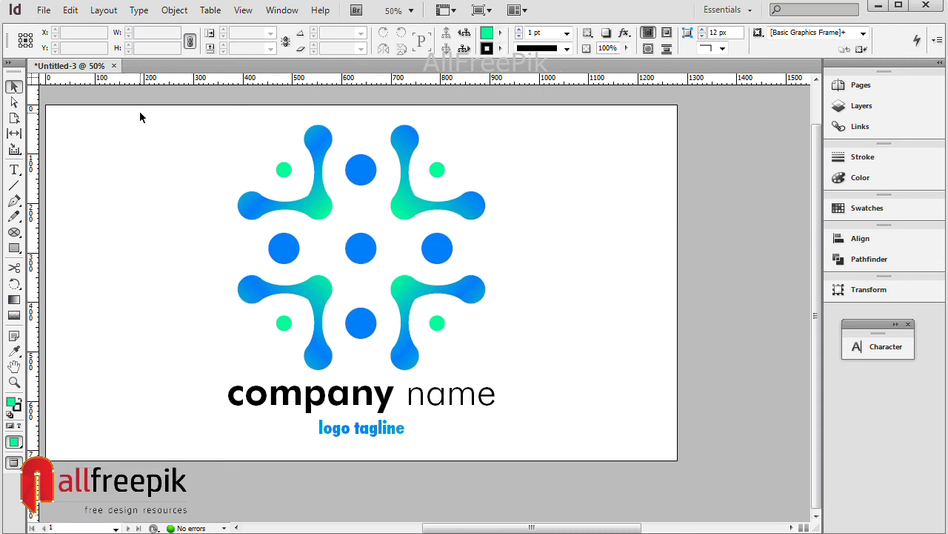
{"action": "left_click", "coordinate": [418, 205]}
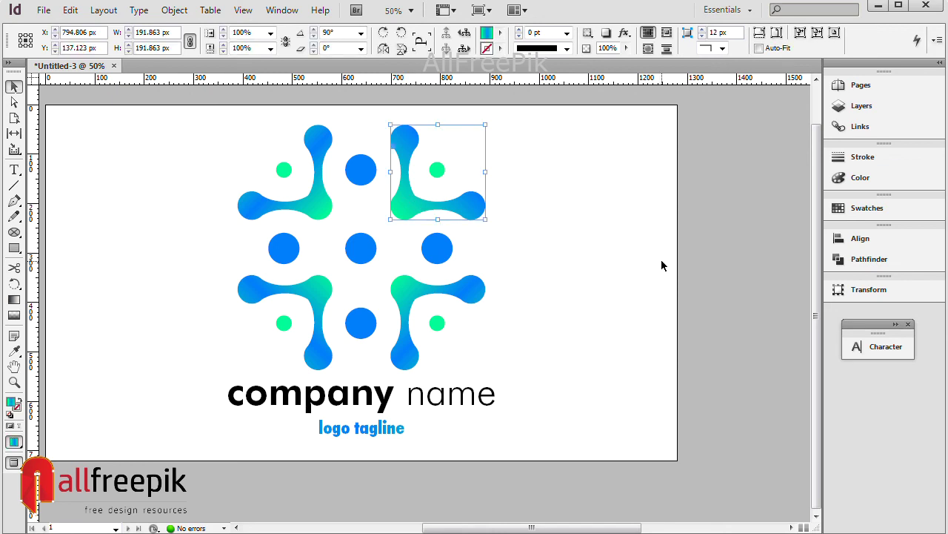
{"action": "left_click", "coordinate": [474, 355]}
{"action": "left_click_drag", "start_coordinate": [167, 108], "coordinate": [576, 372]}
{"action": "left_click", "coordinate": [454, 377], "text": "shift"}
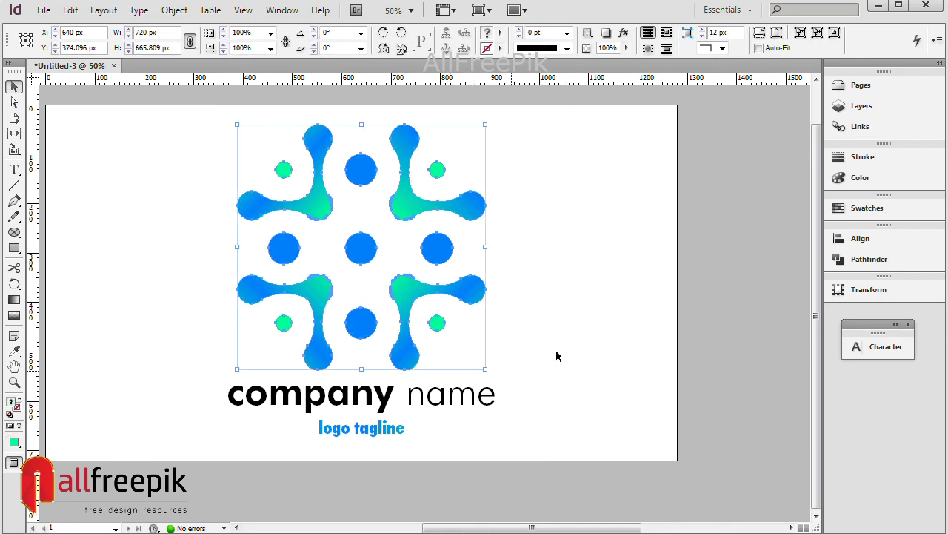
{"action": "left_click", "coordinate": [448, 407]}
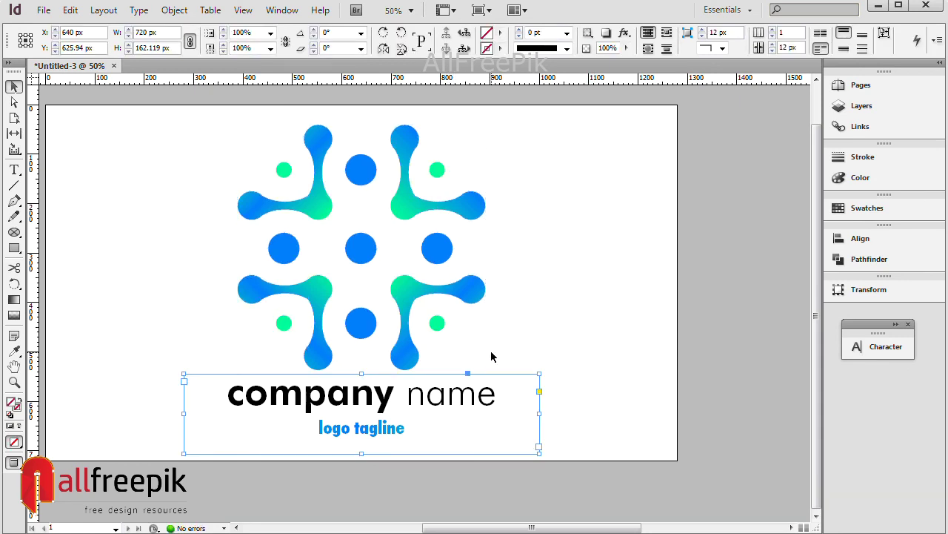
{"action": "left_click", "coordinate": [564, 317]}
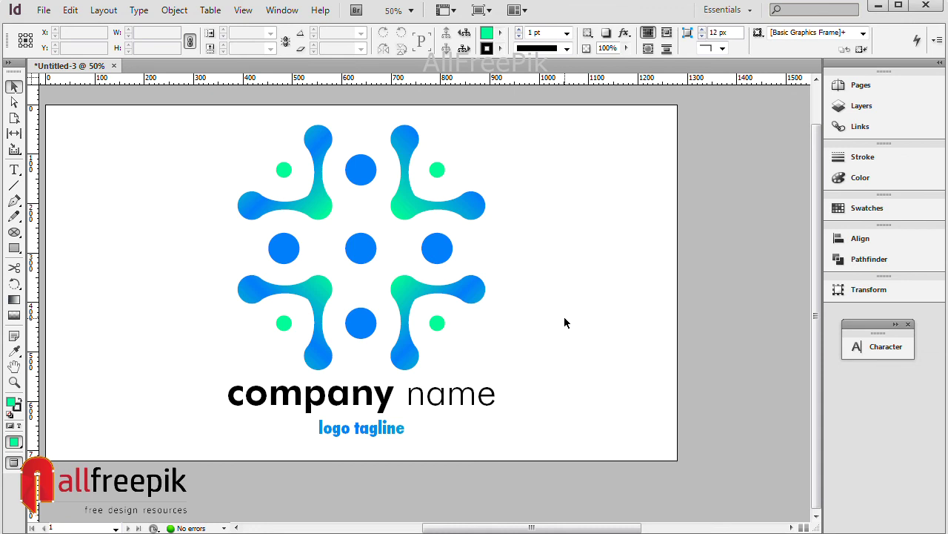